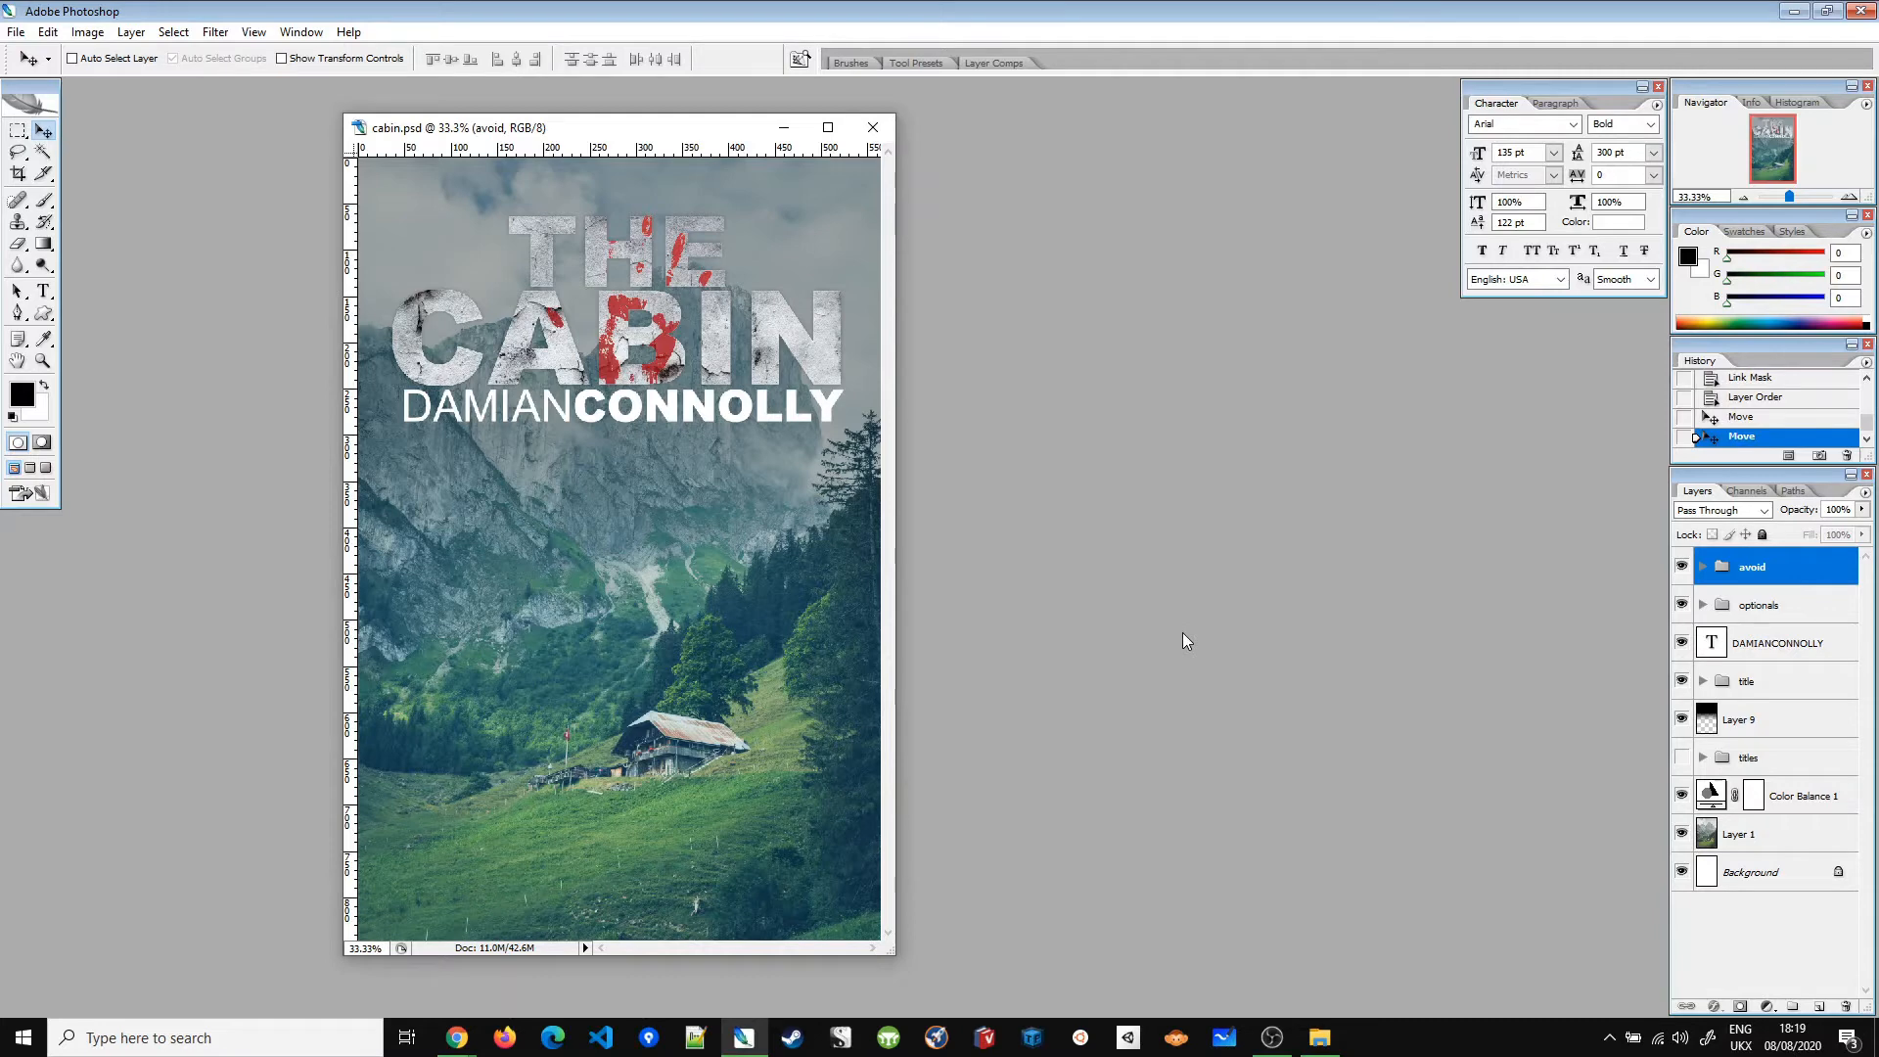
Step: Shift THE CABIN title down and show the 'New York Times Bestselling Author' tagline
{"action": "left_click", "coordinate": [1761, 688]}
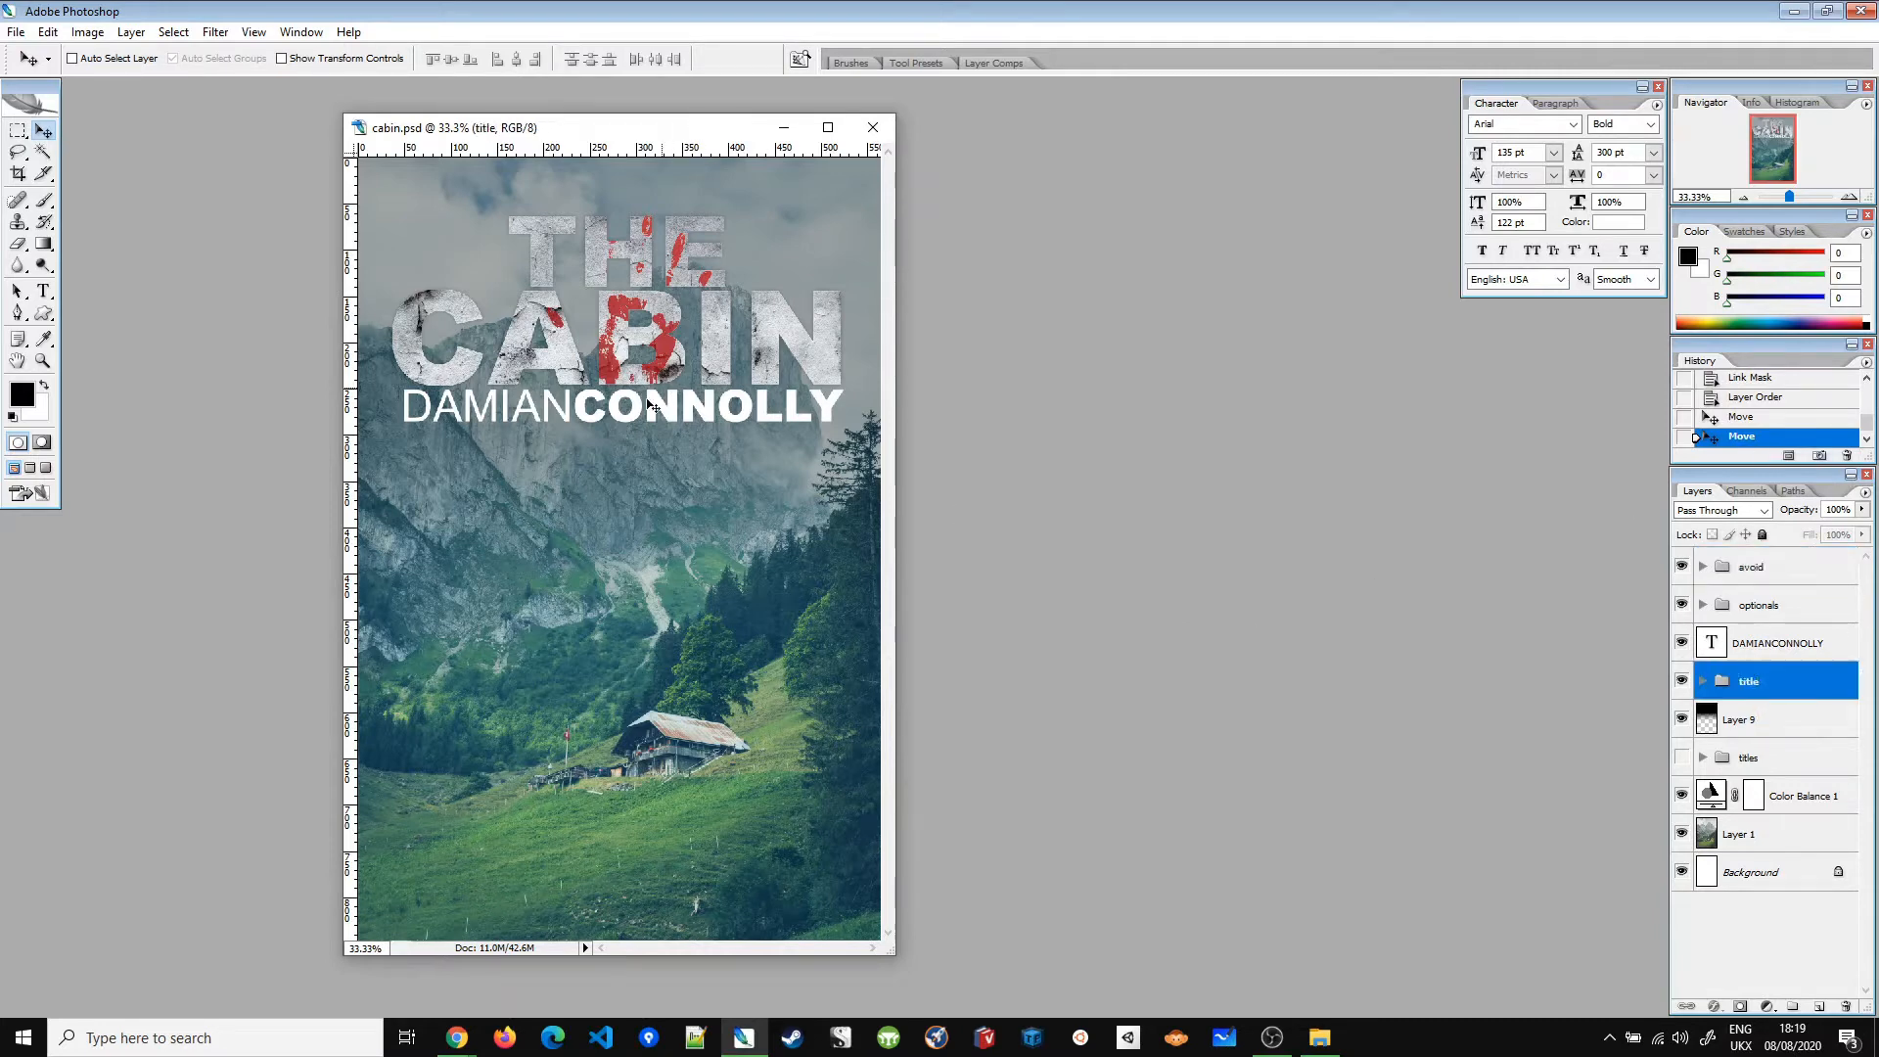
{"action": "left_click_drag", "start_coordinate": [658, 289], "coordinate": [726, 328]}
{"action": "left_click", "coordinate": [1702, 605]}
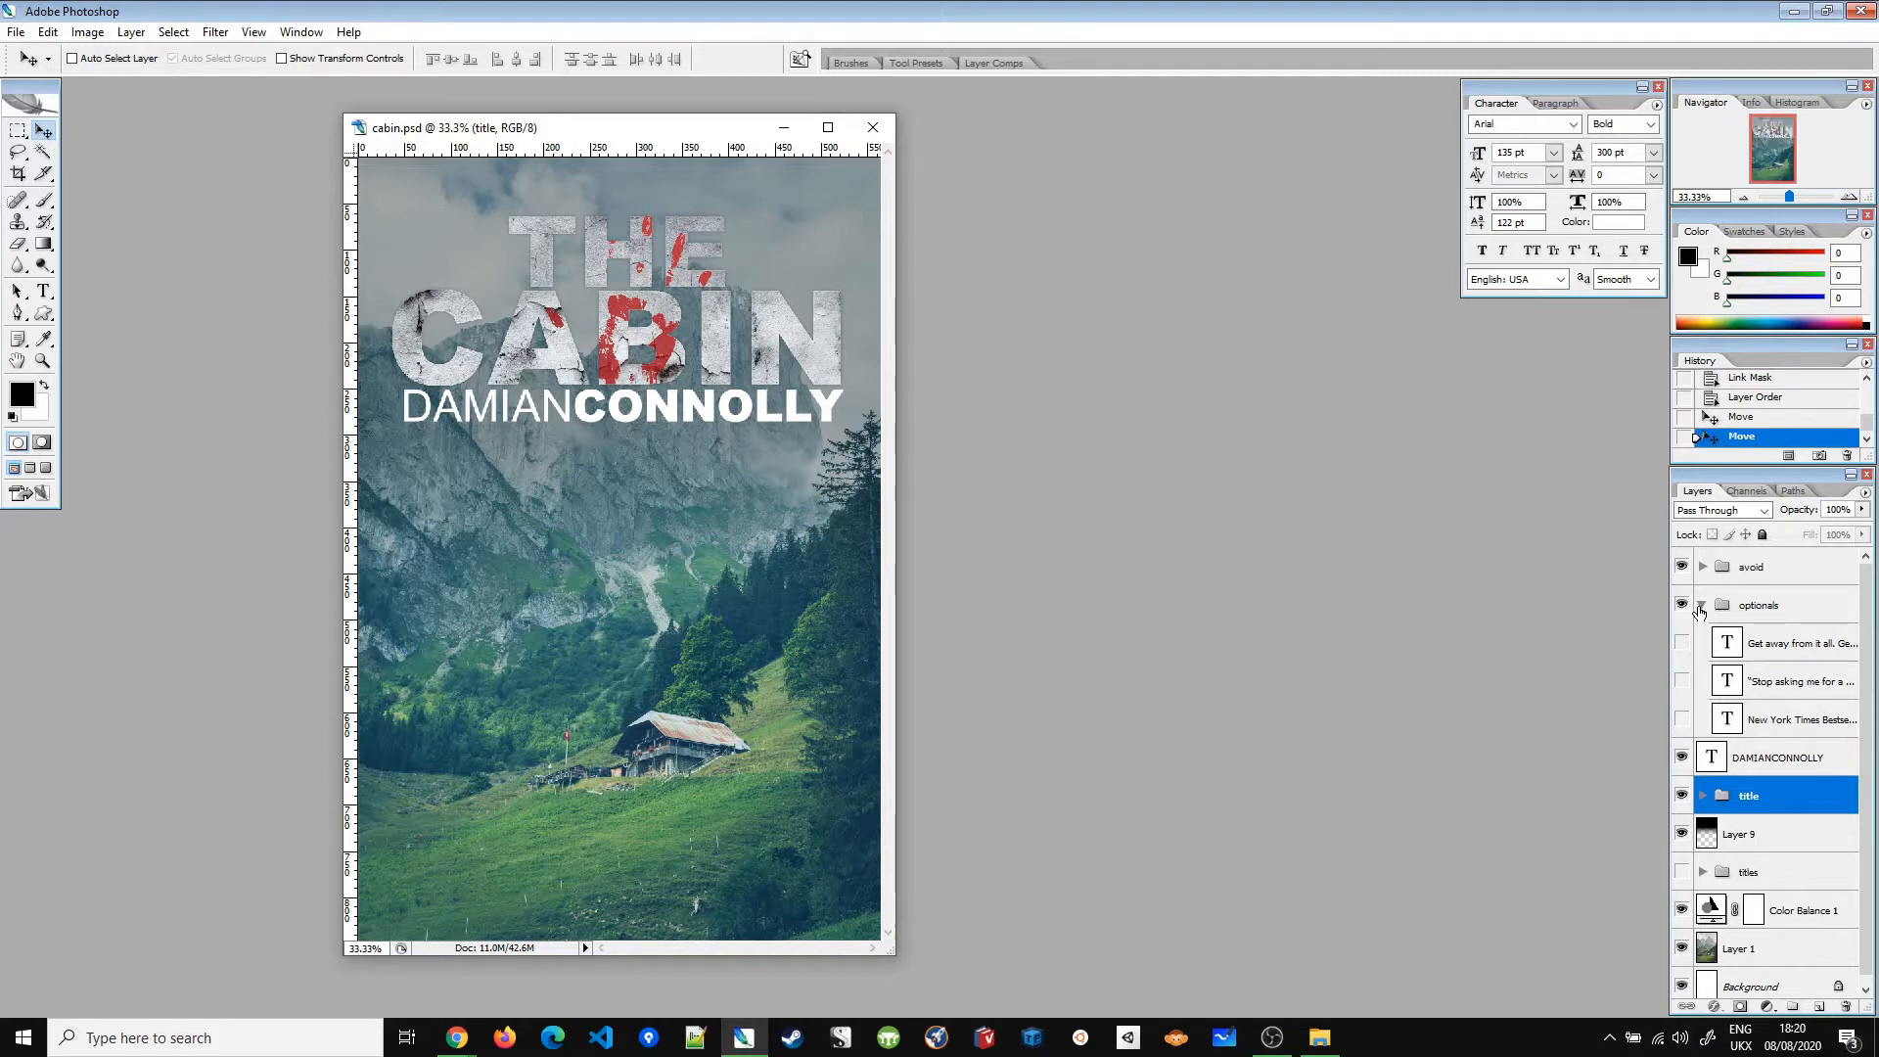
{"action": "left_click", "coordinate": [1681, 719]}
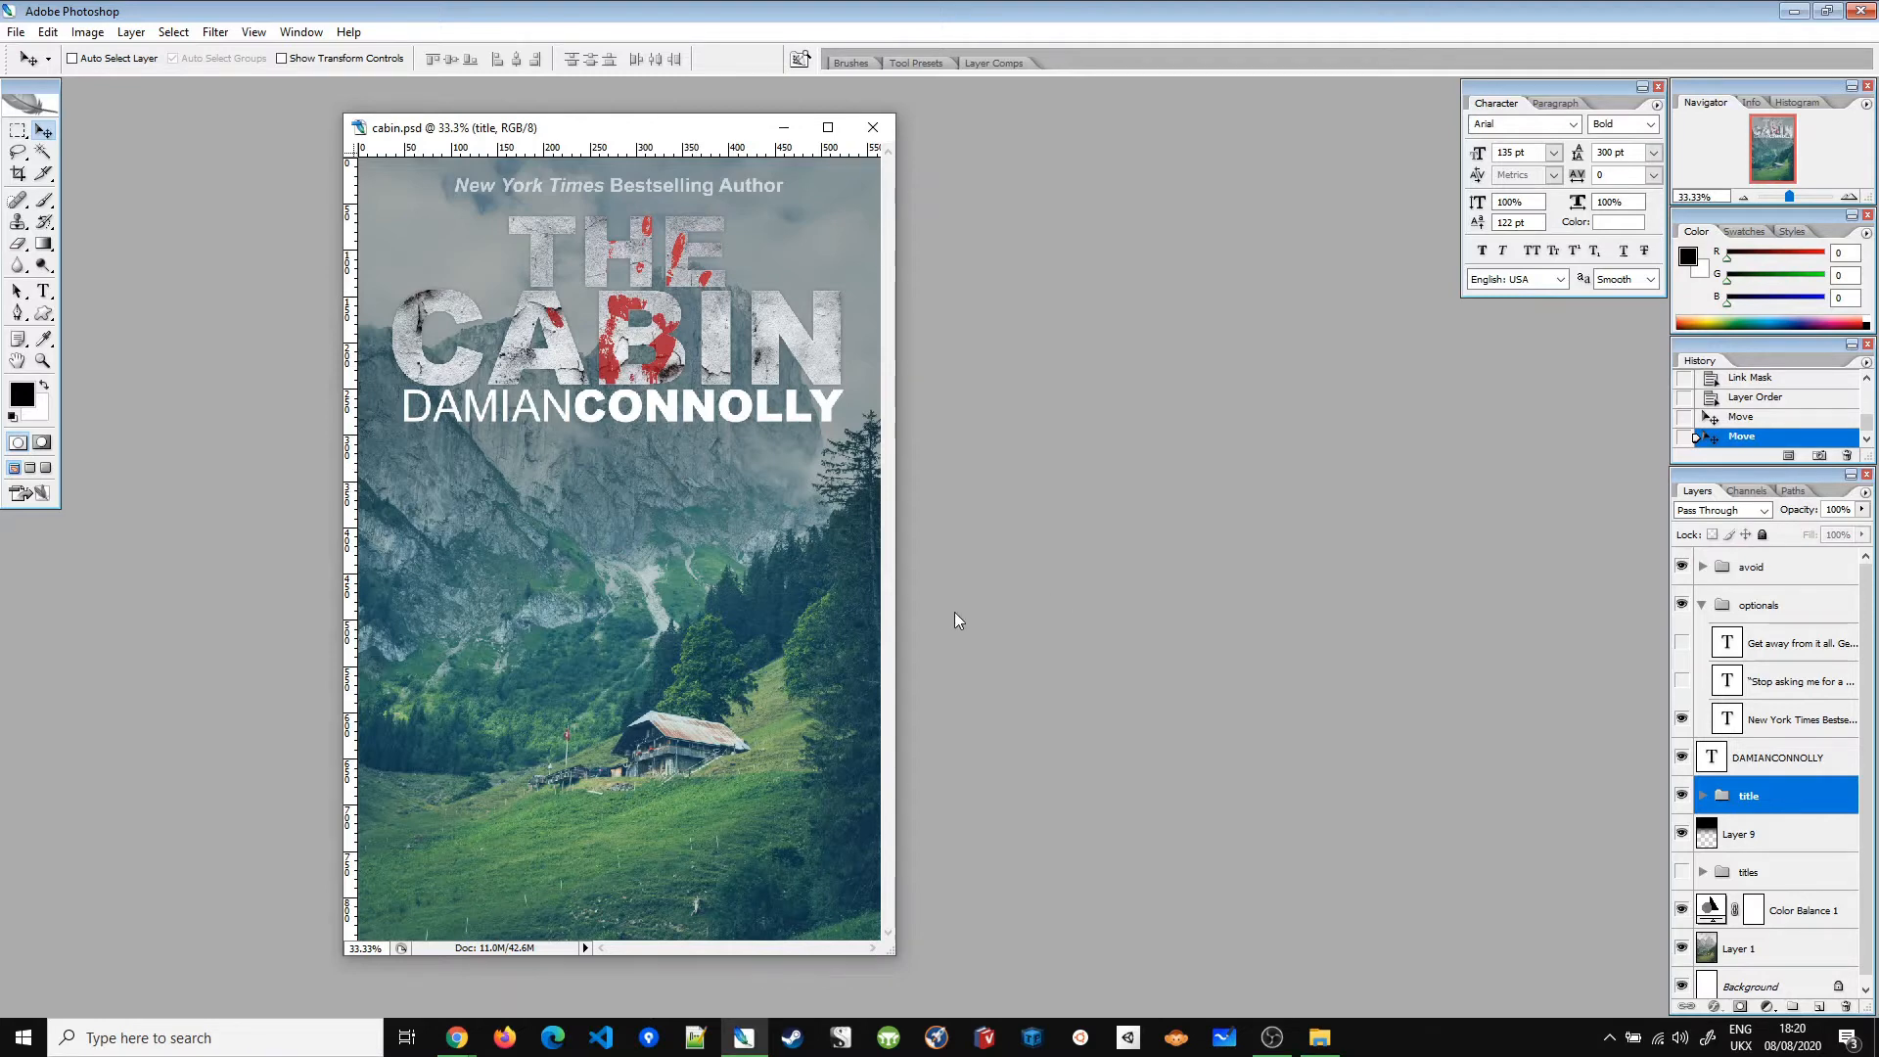
Step: Try the Stephen King quote, then the 'Get away from it all' tagline, then hide the optionals group
{"action": "left_click", "coordinate": [1682, 681]}
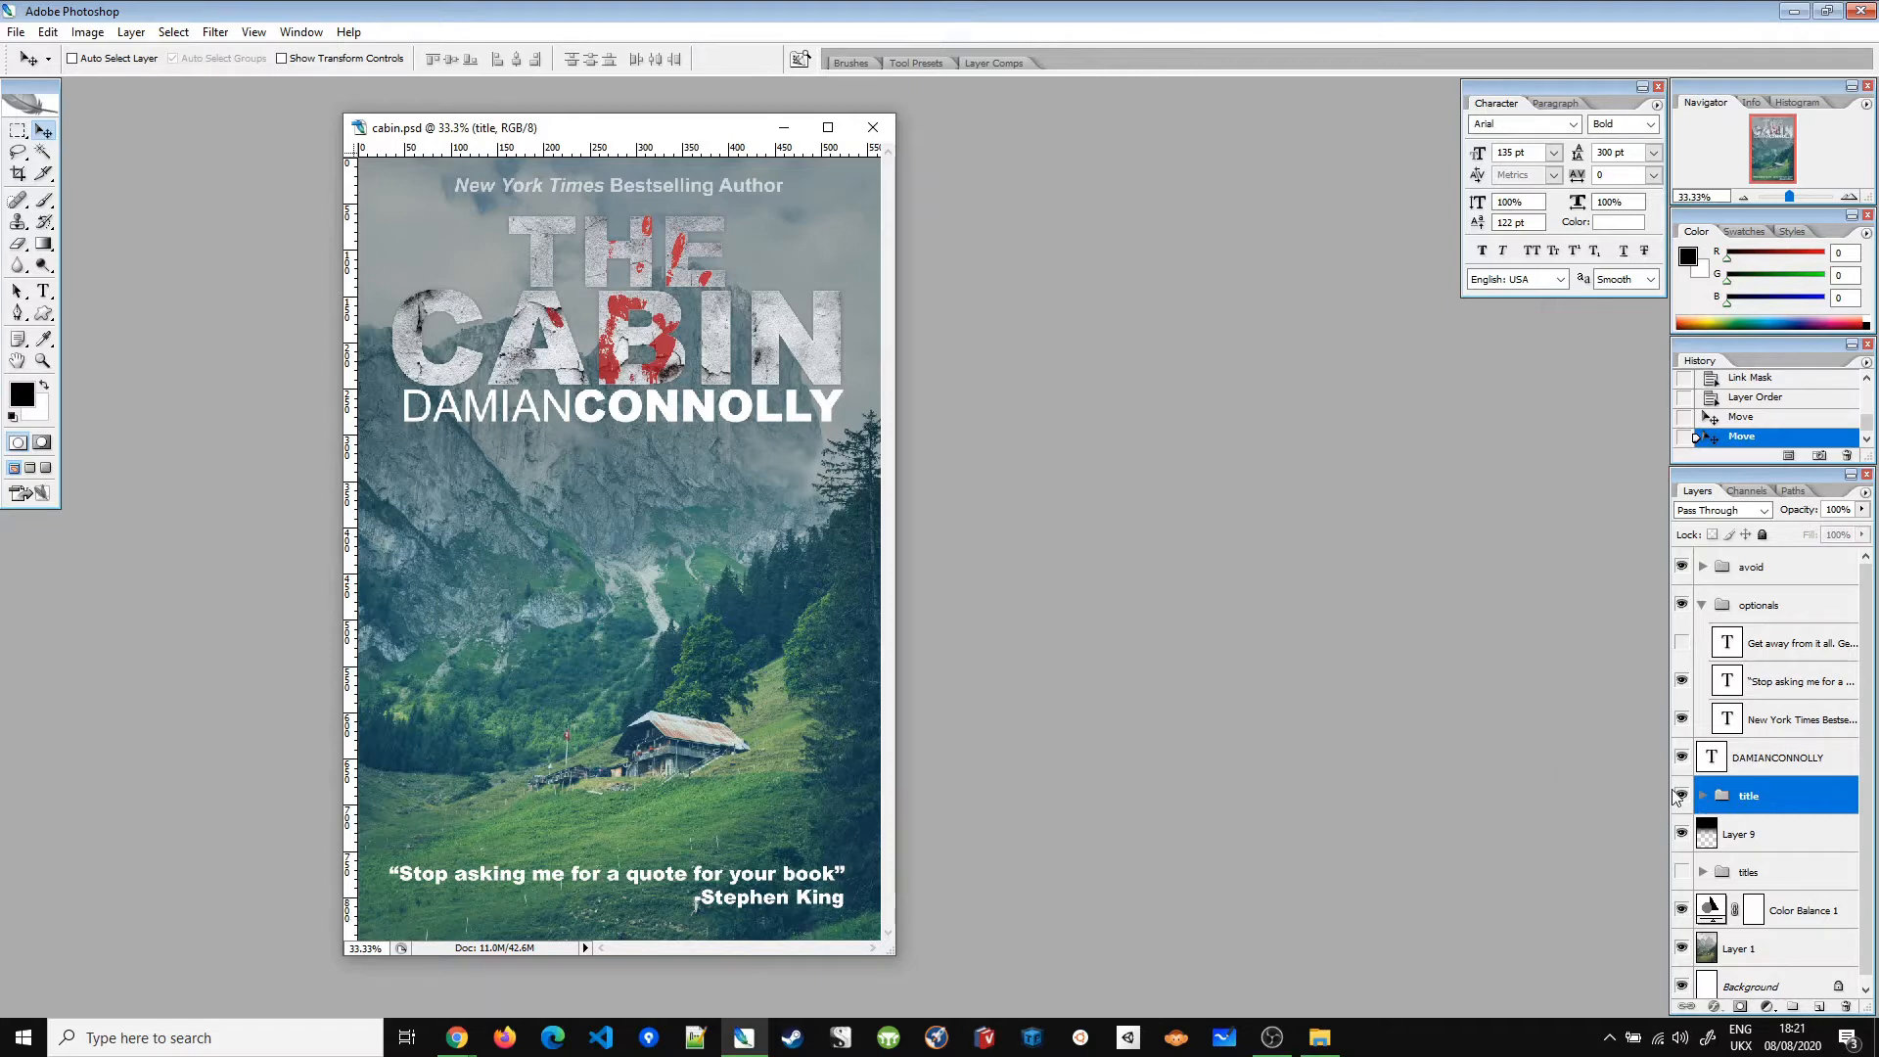
{"action": "left_click", "coordinate": [1681, 681]}
{"action": "left_click", "coordinate": [1682, 642]}
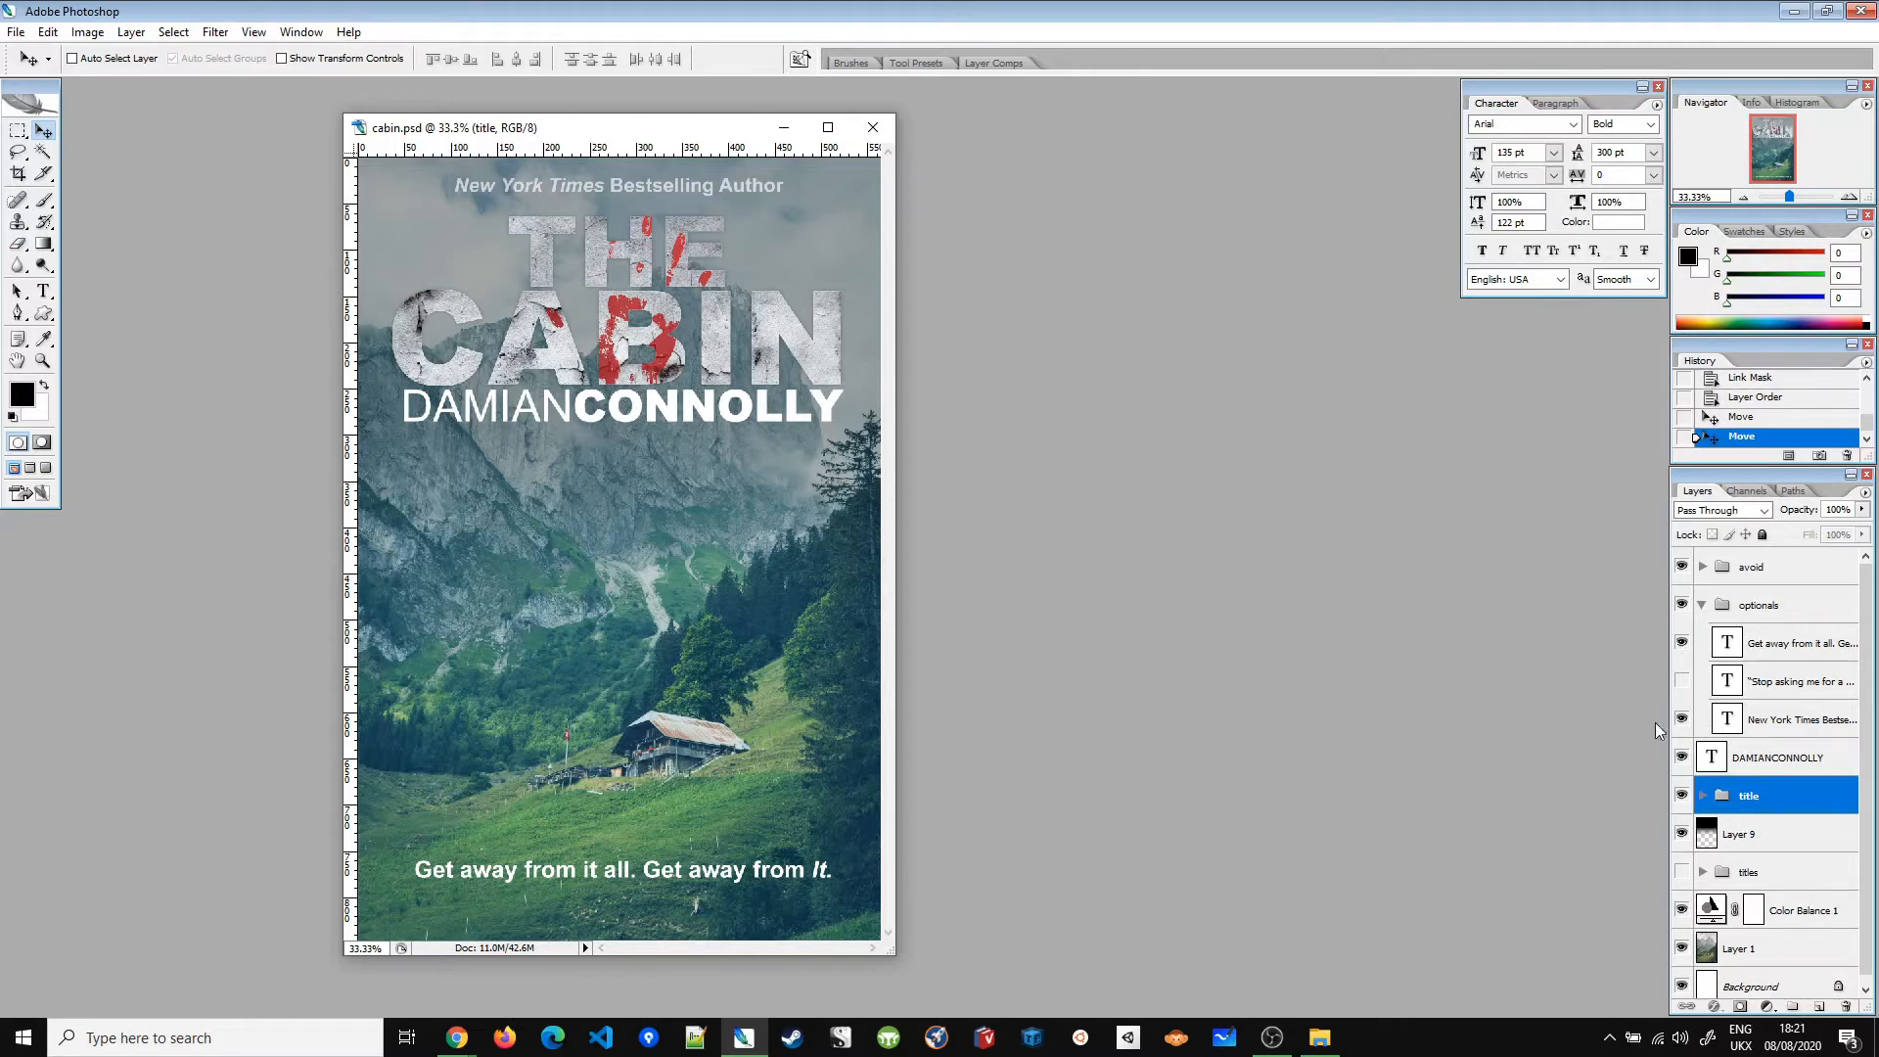
{"action": "left_click", "coordinate": [1682, 603]}
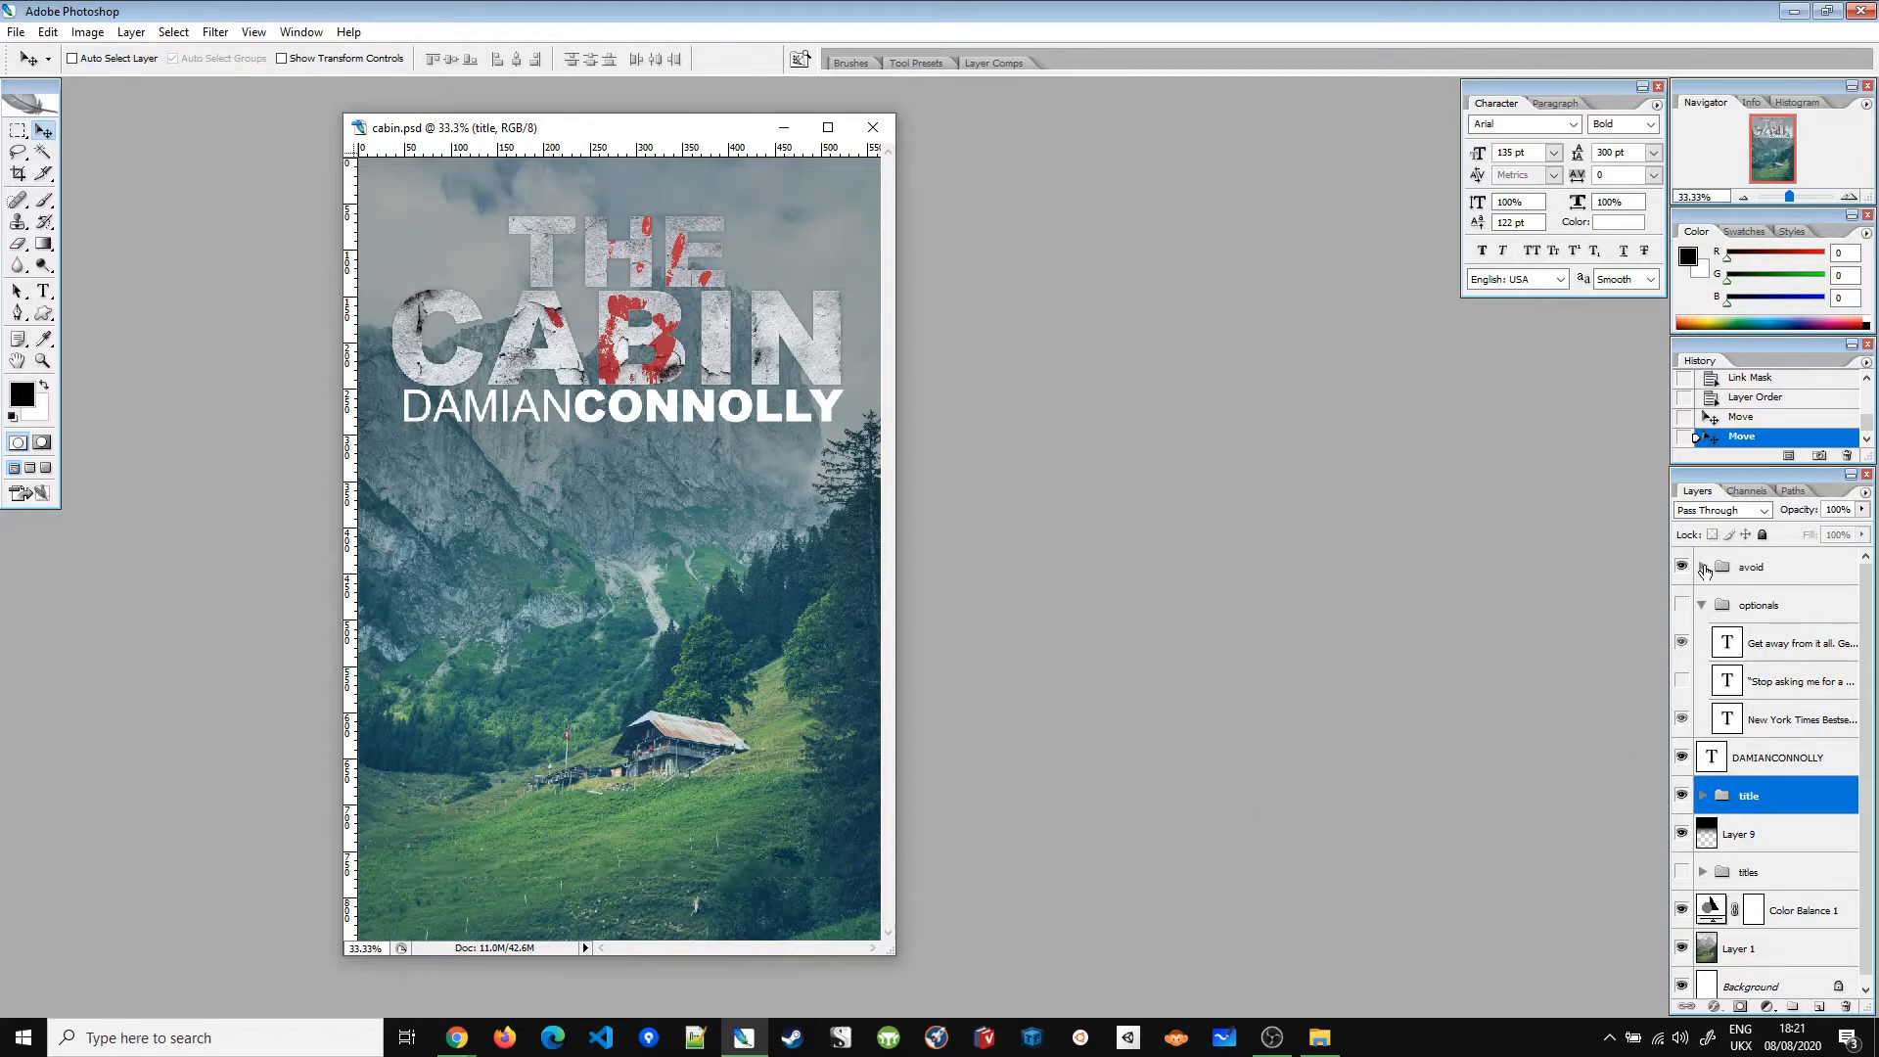
Step: In the avoid group, try the 'A novel' line and switch to 'A Murder Mike novel'
{"action": "left_click", "coordinate": [1703, 567]}
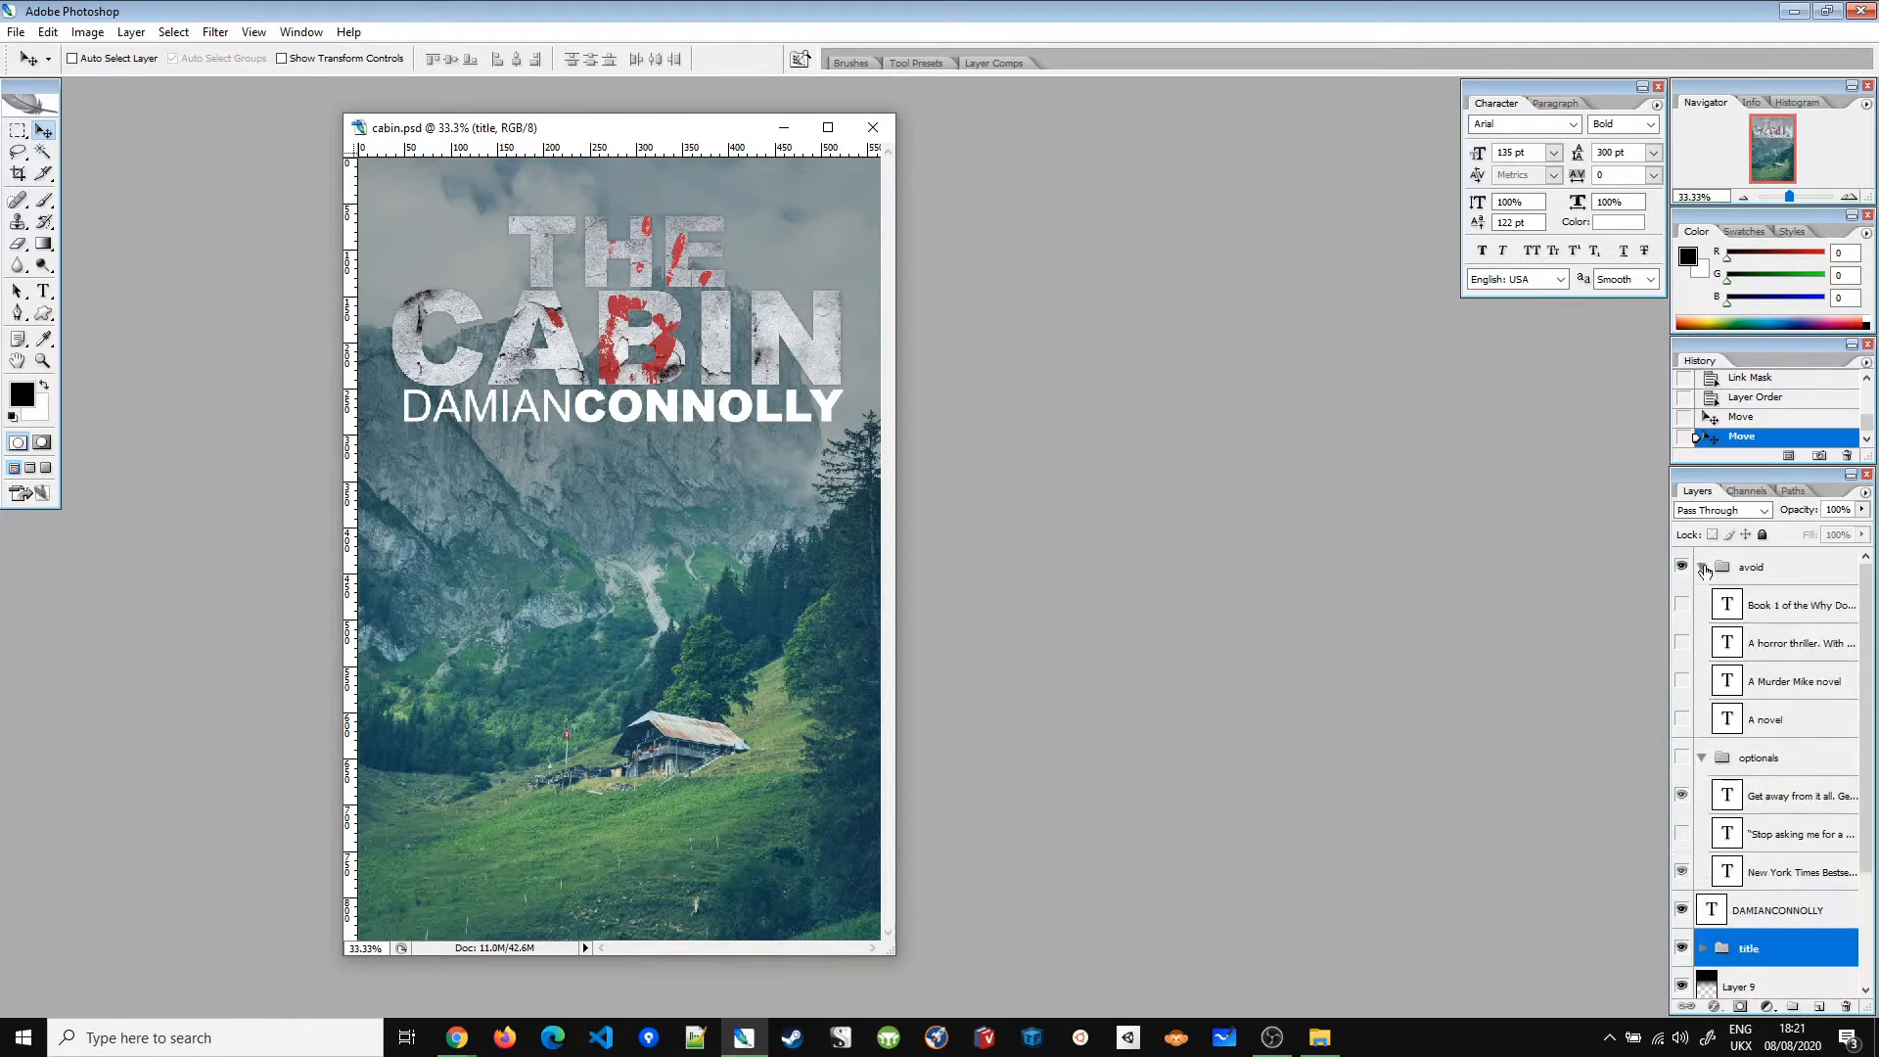
{"action": "left_click", "coordinate": [1682, 721]}
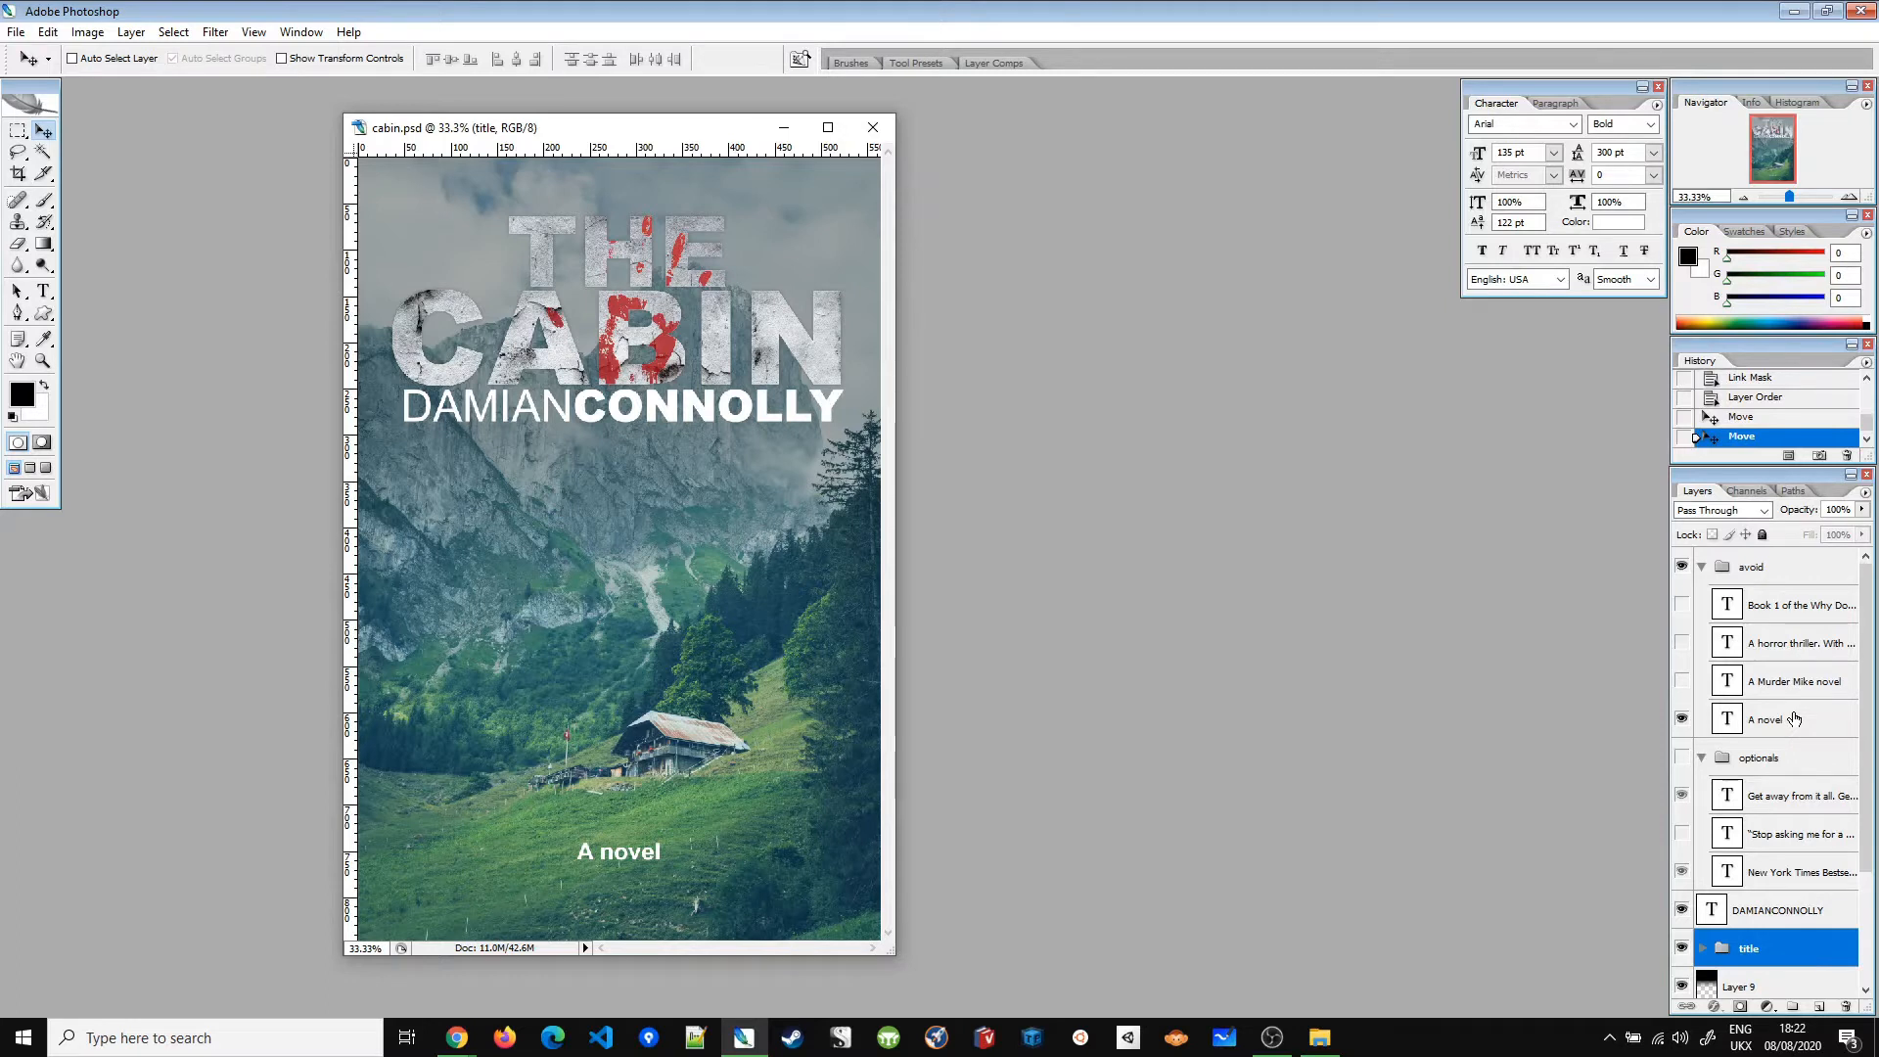
{"action": "left_click", "coordinate": [1681, 682]}
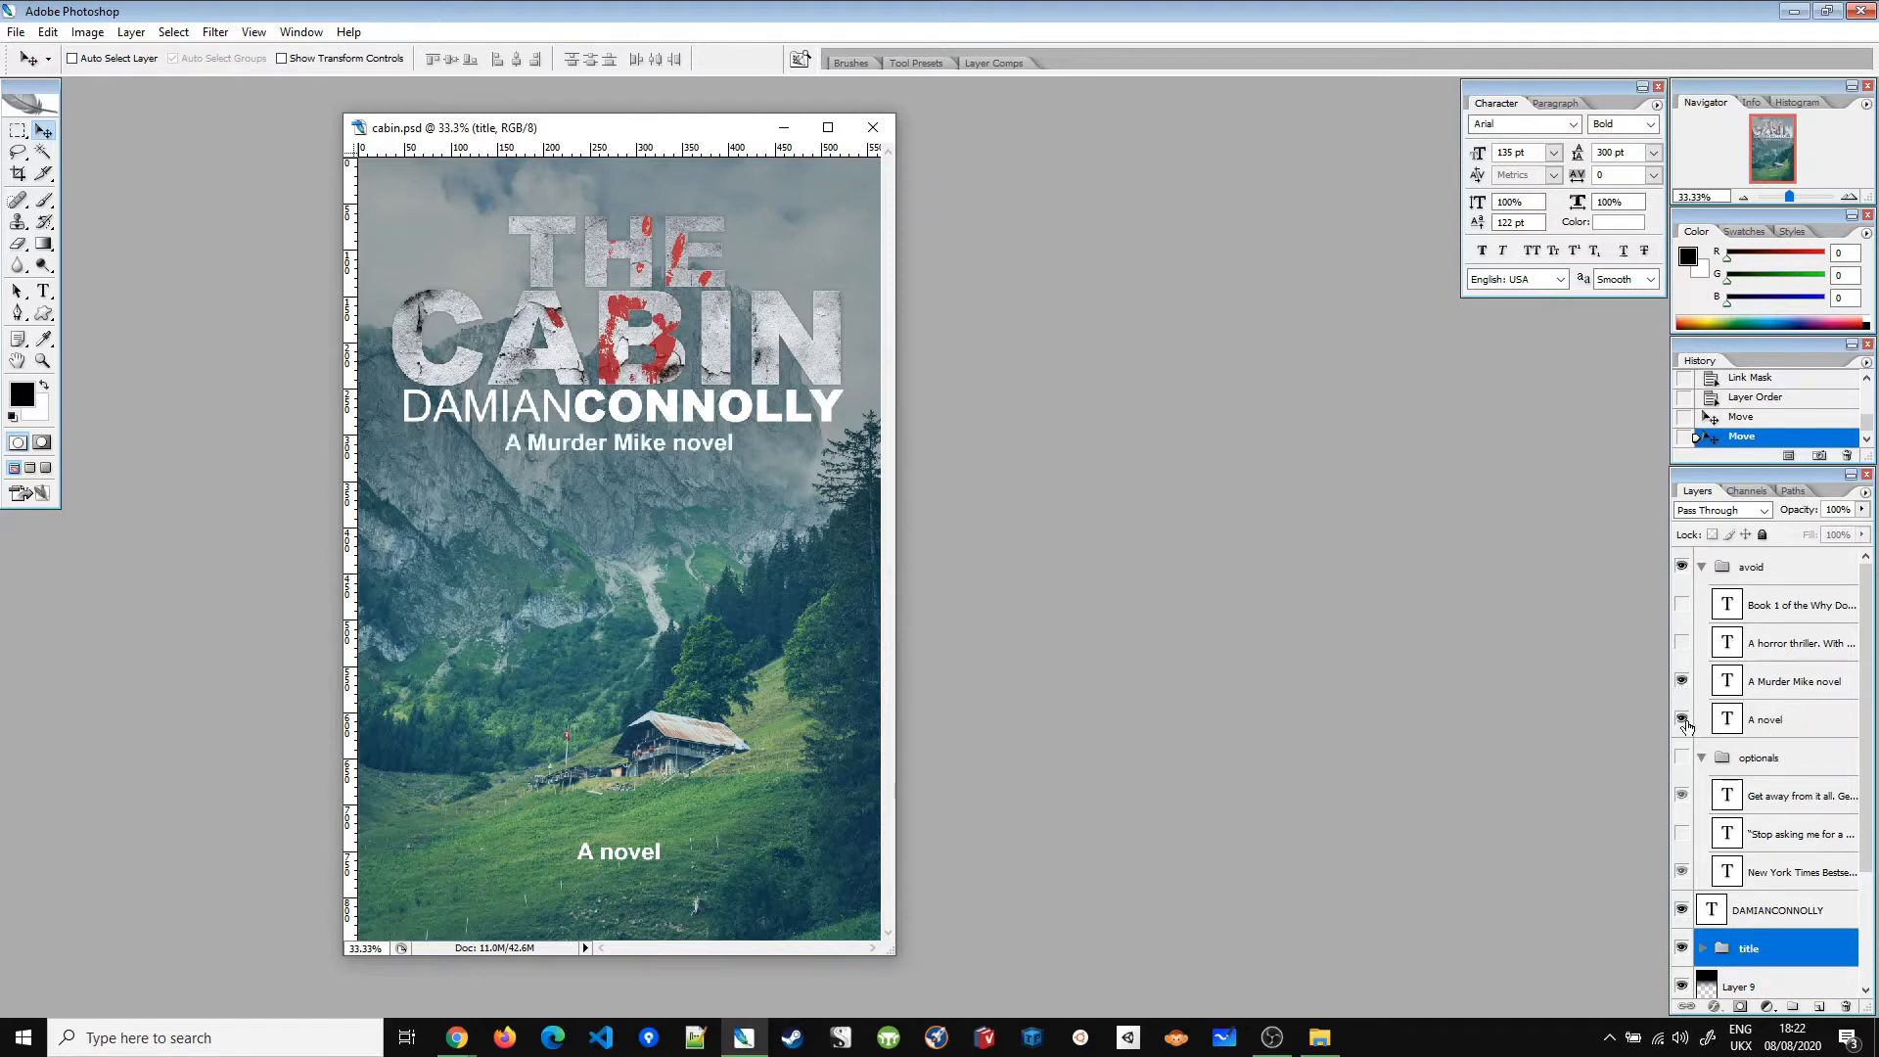
{"action": "left_click", "coordinate": [1682, 721]}
Step: Swap the subtitle for the horror thriller line, then the 'Book 1…Saga' line, then hide the avoid group
{"action": "left_click", "coordinate": [1682, 680]}
{"action": "left_click", "coordinate": [1681, 642]}
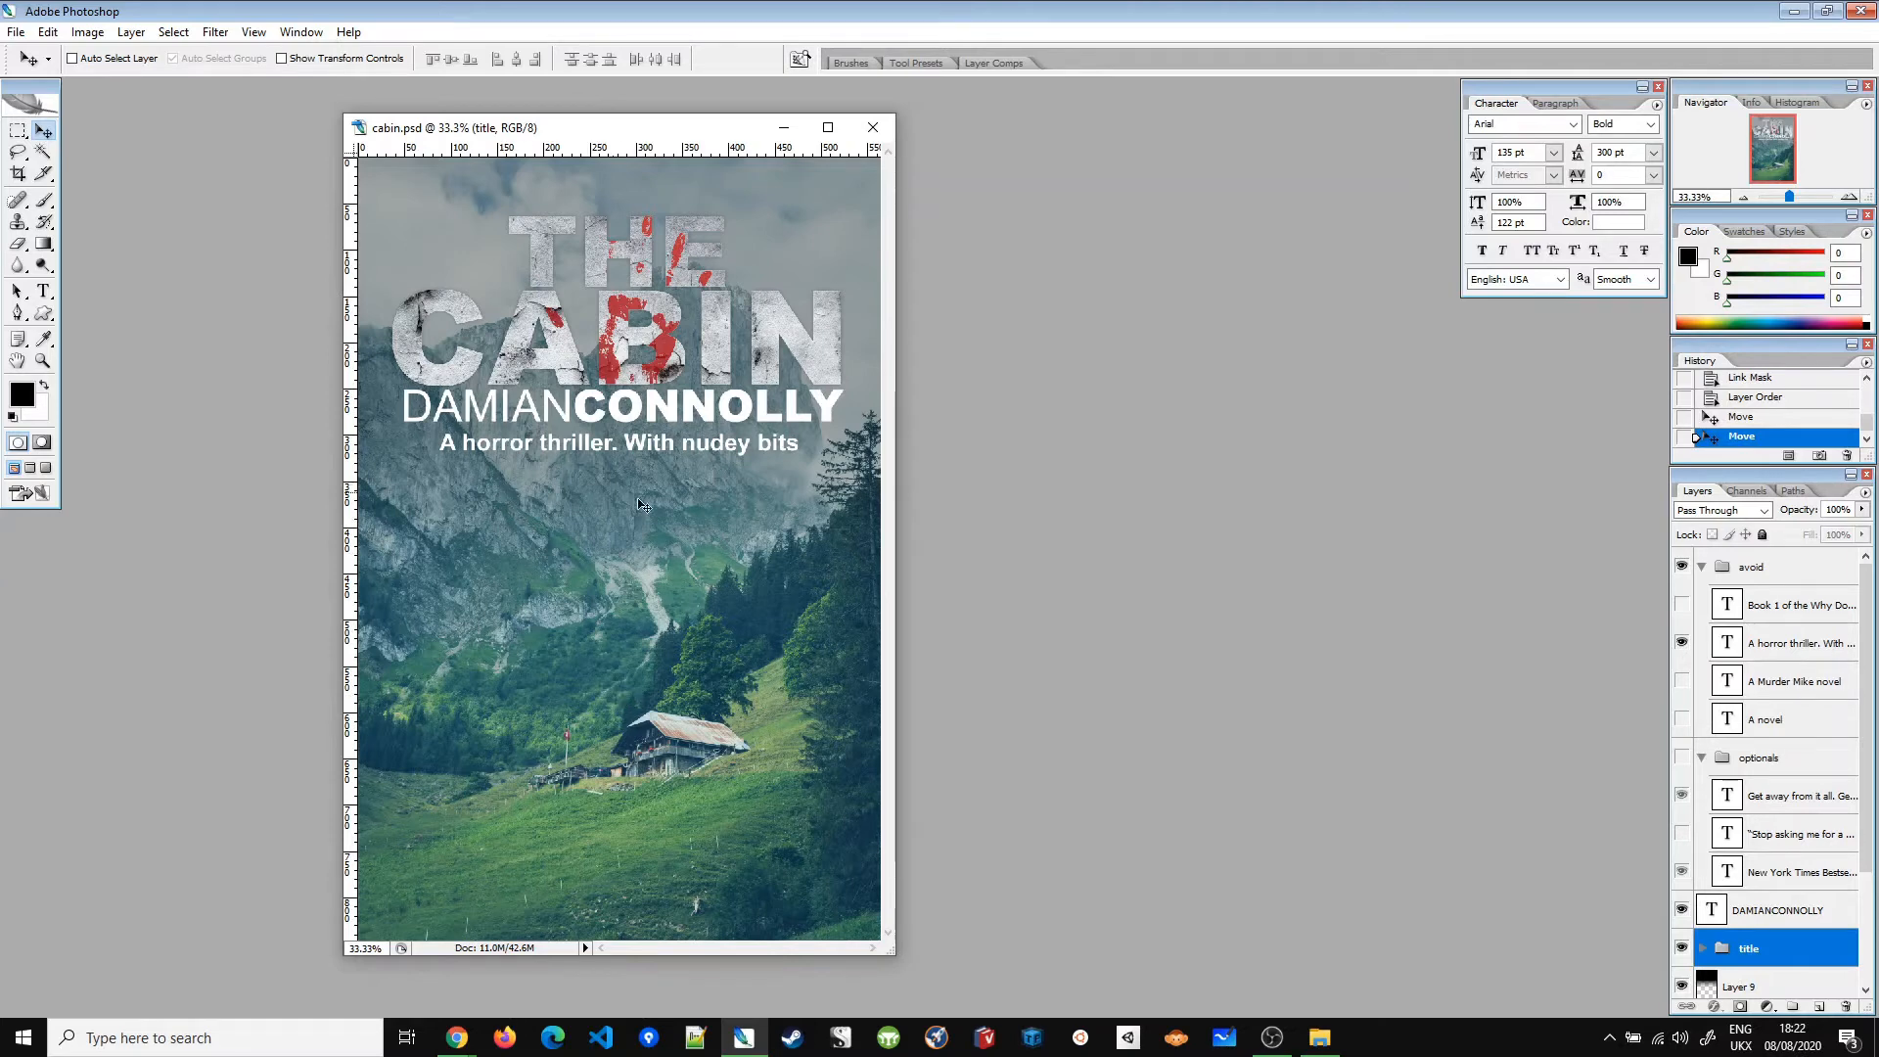
{"action": "left_click", "coordinate": [1683, 643]}
{"action": "left_click", "coordinate": [1682, 605]}
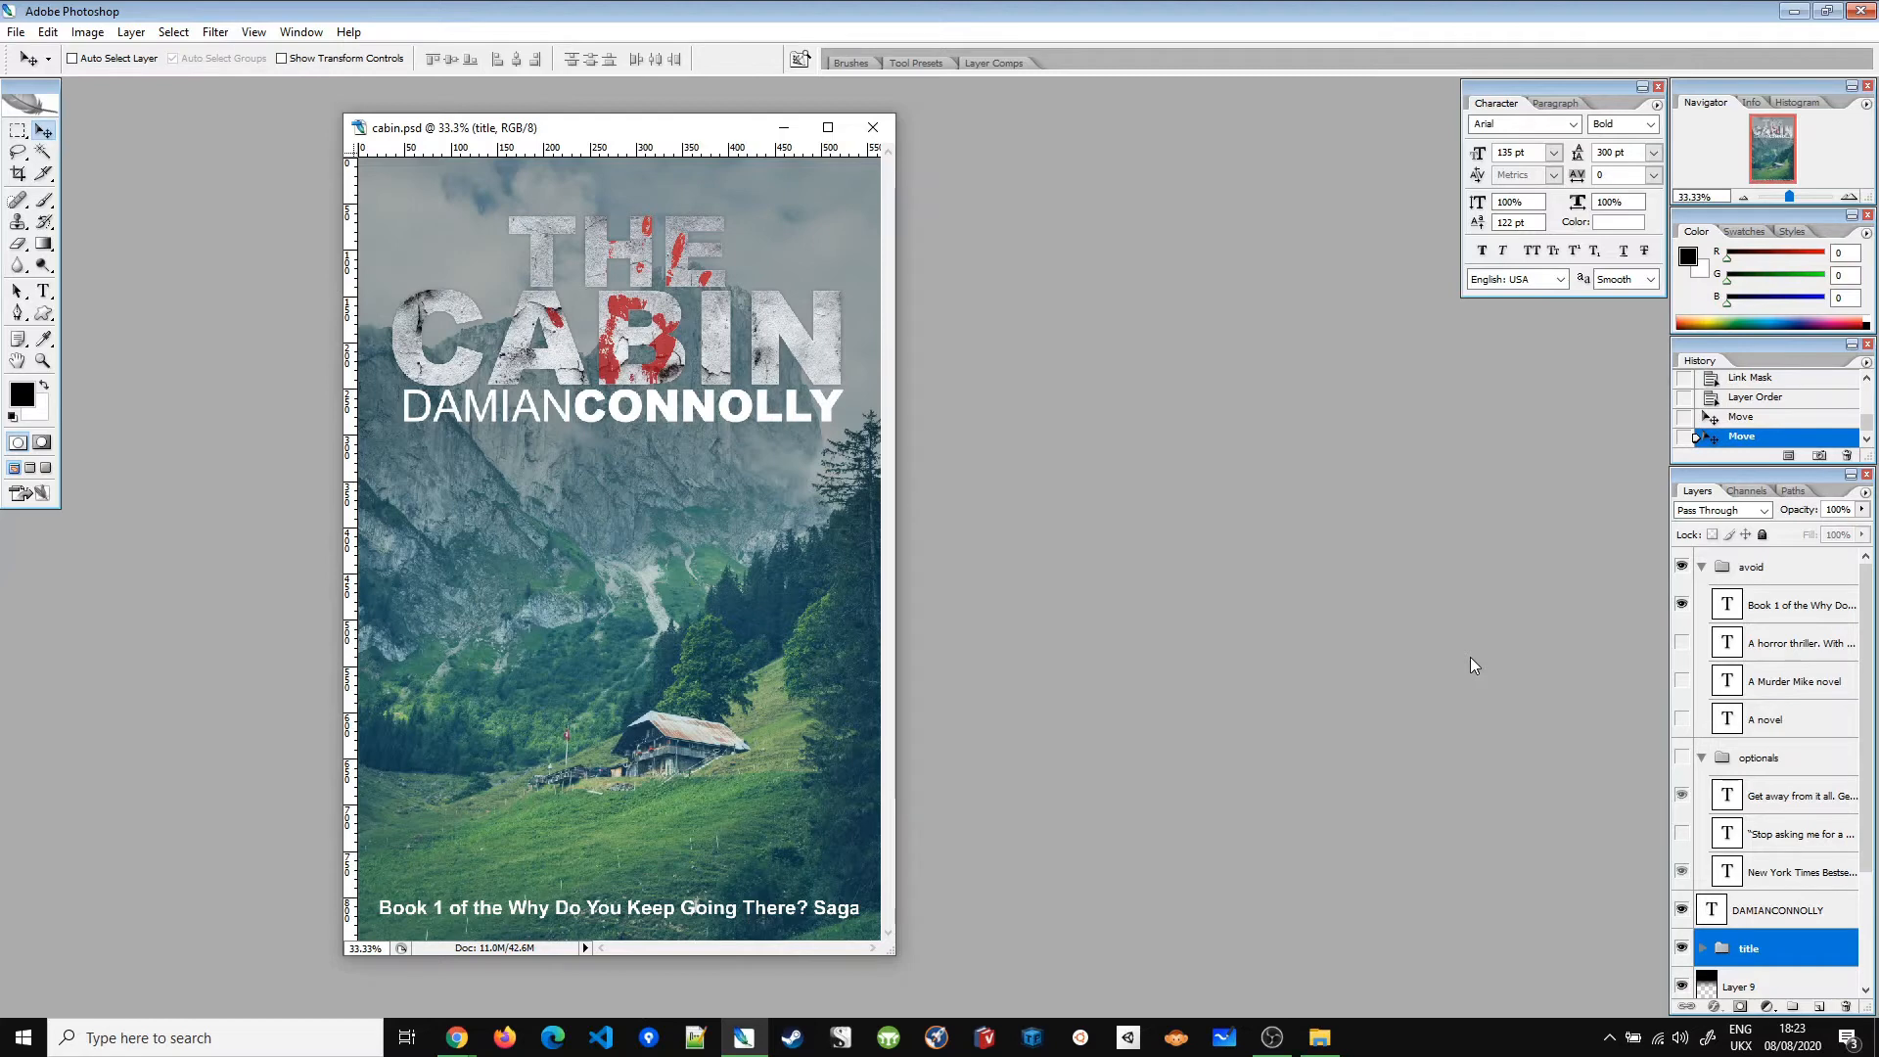
{"action": "left_click", "coordinate": [1681, 567]}
Step: Keep the avoid group hidden and collapse both the avoid and optionals groups
{"action": "left_click", "coordinate": [1696, 568]}
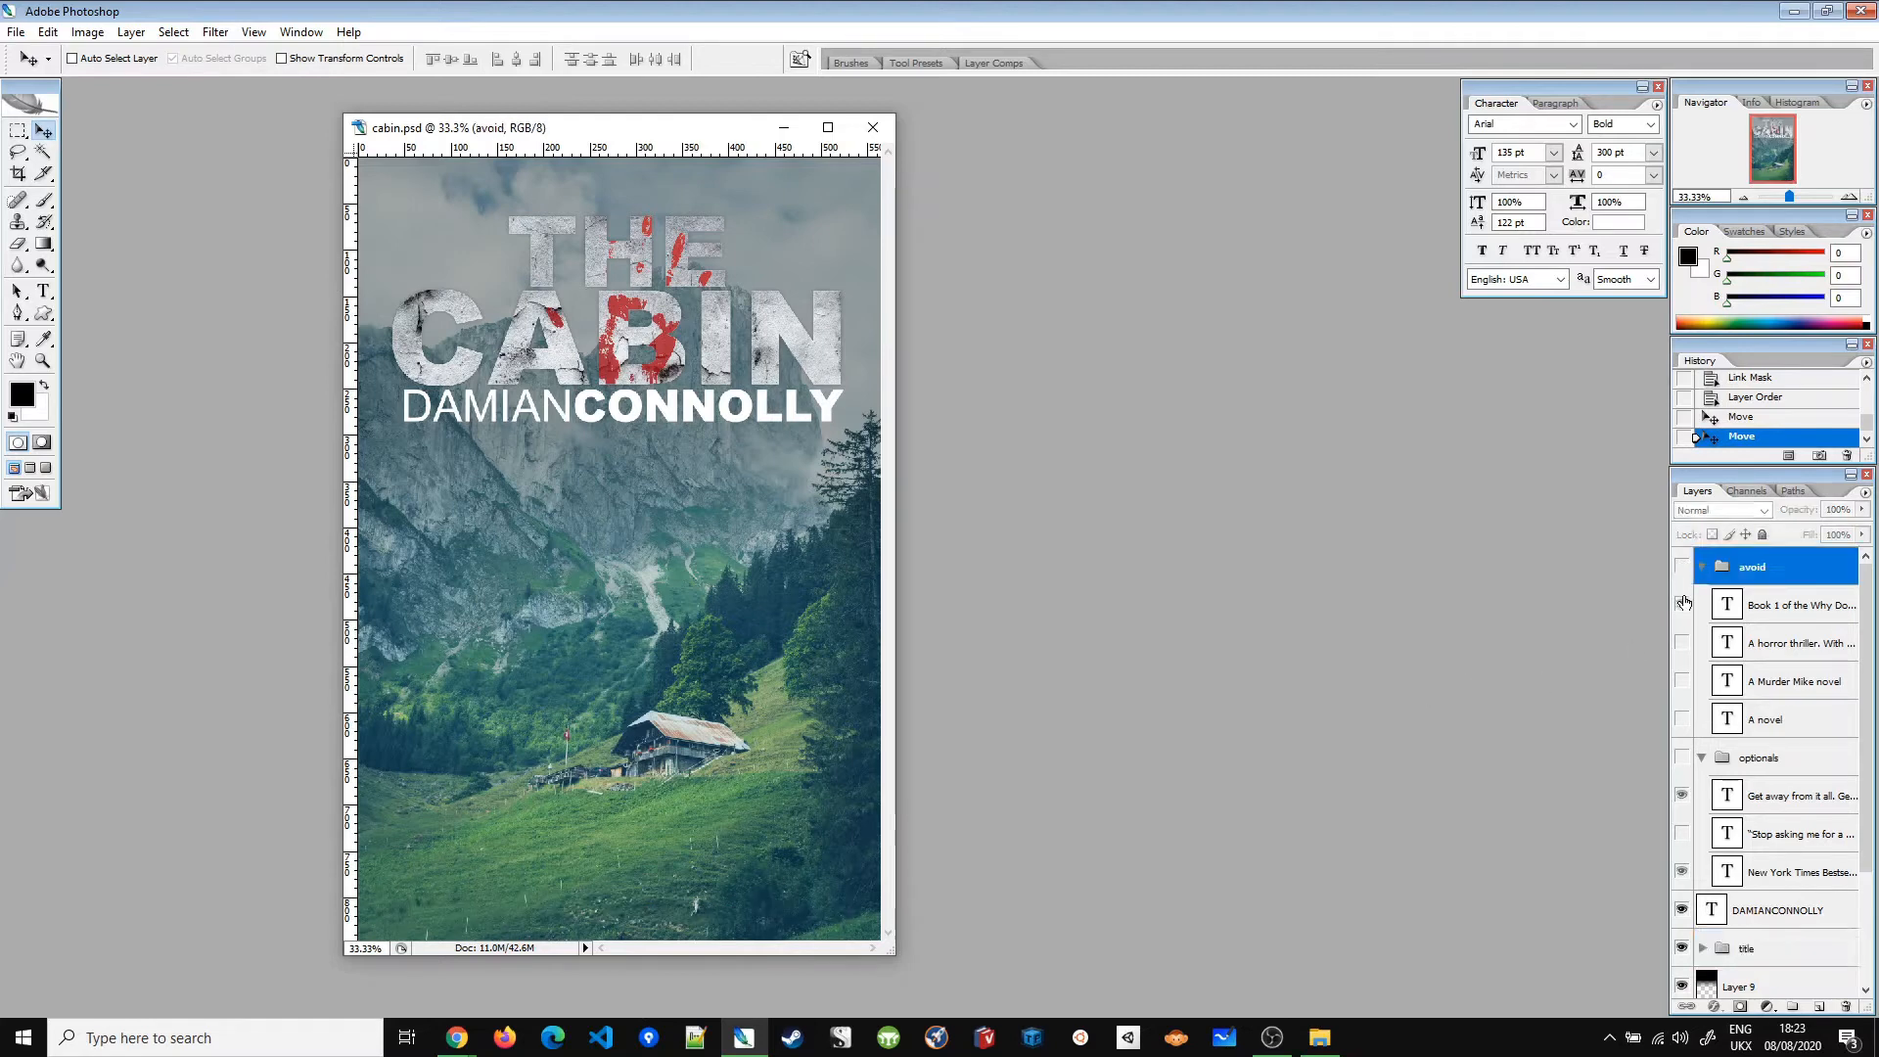
{"action": "left_click", "coordinate": [1682, 568]}
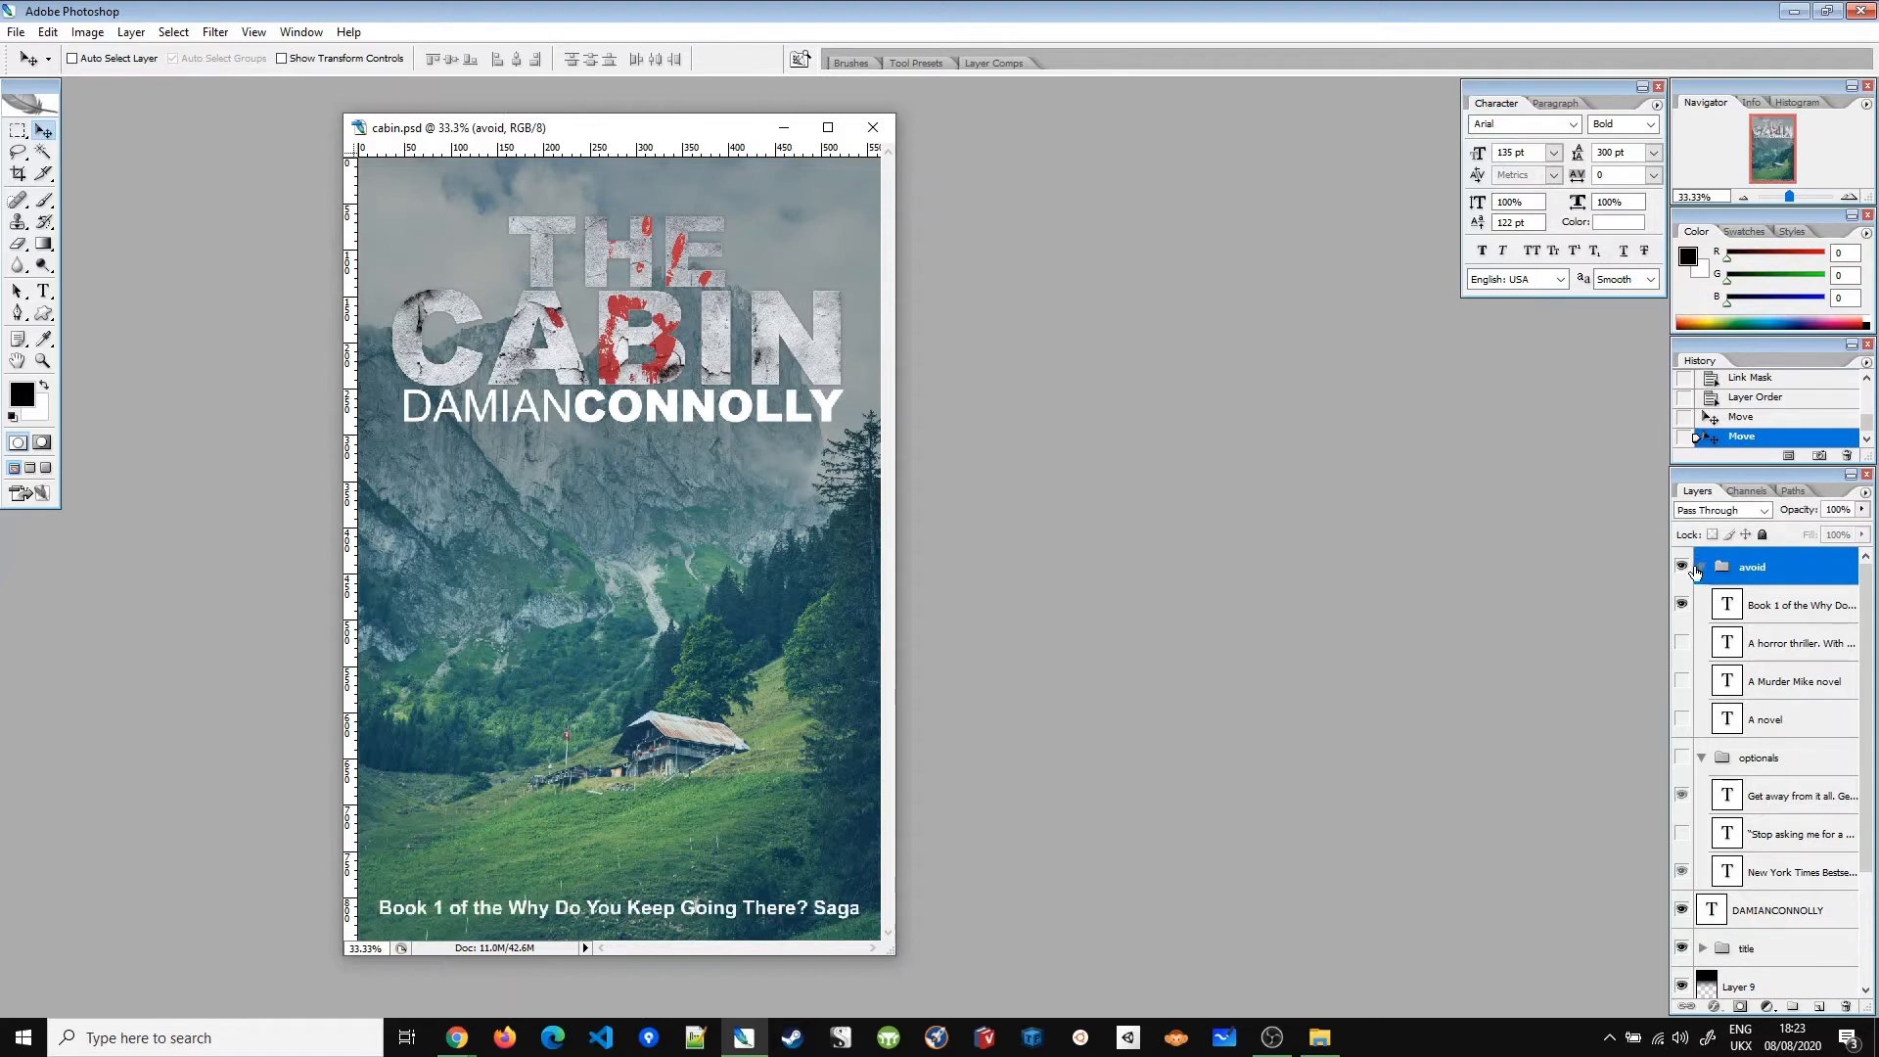
{"action": "left_click", "coordinate": [1682, 568]}
{"action": "left_click", "coordinate": [1702, 568]}
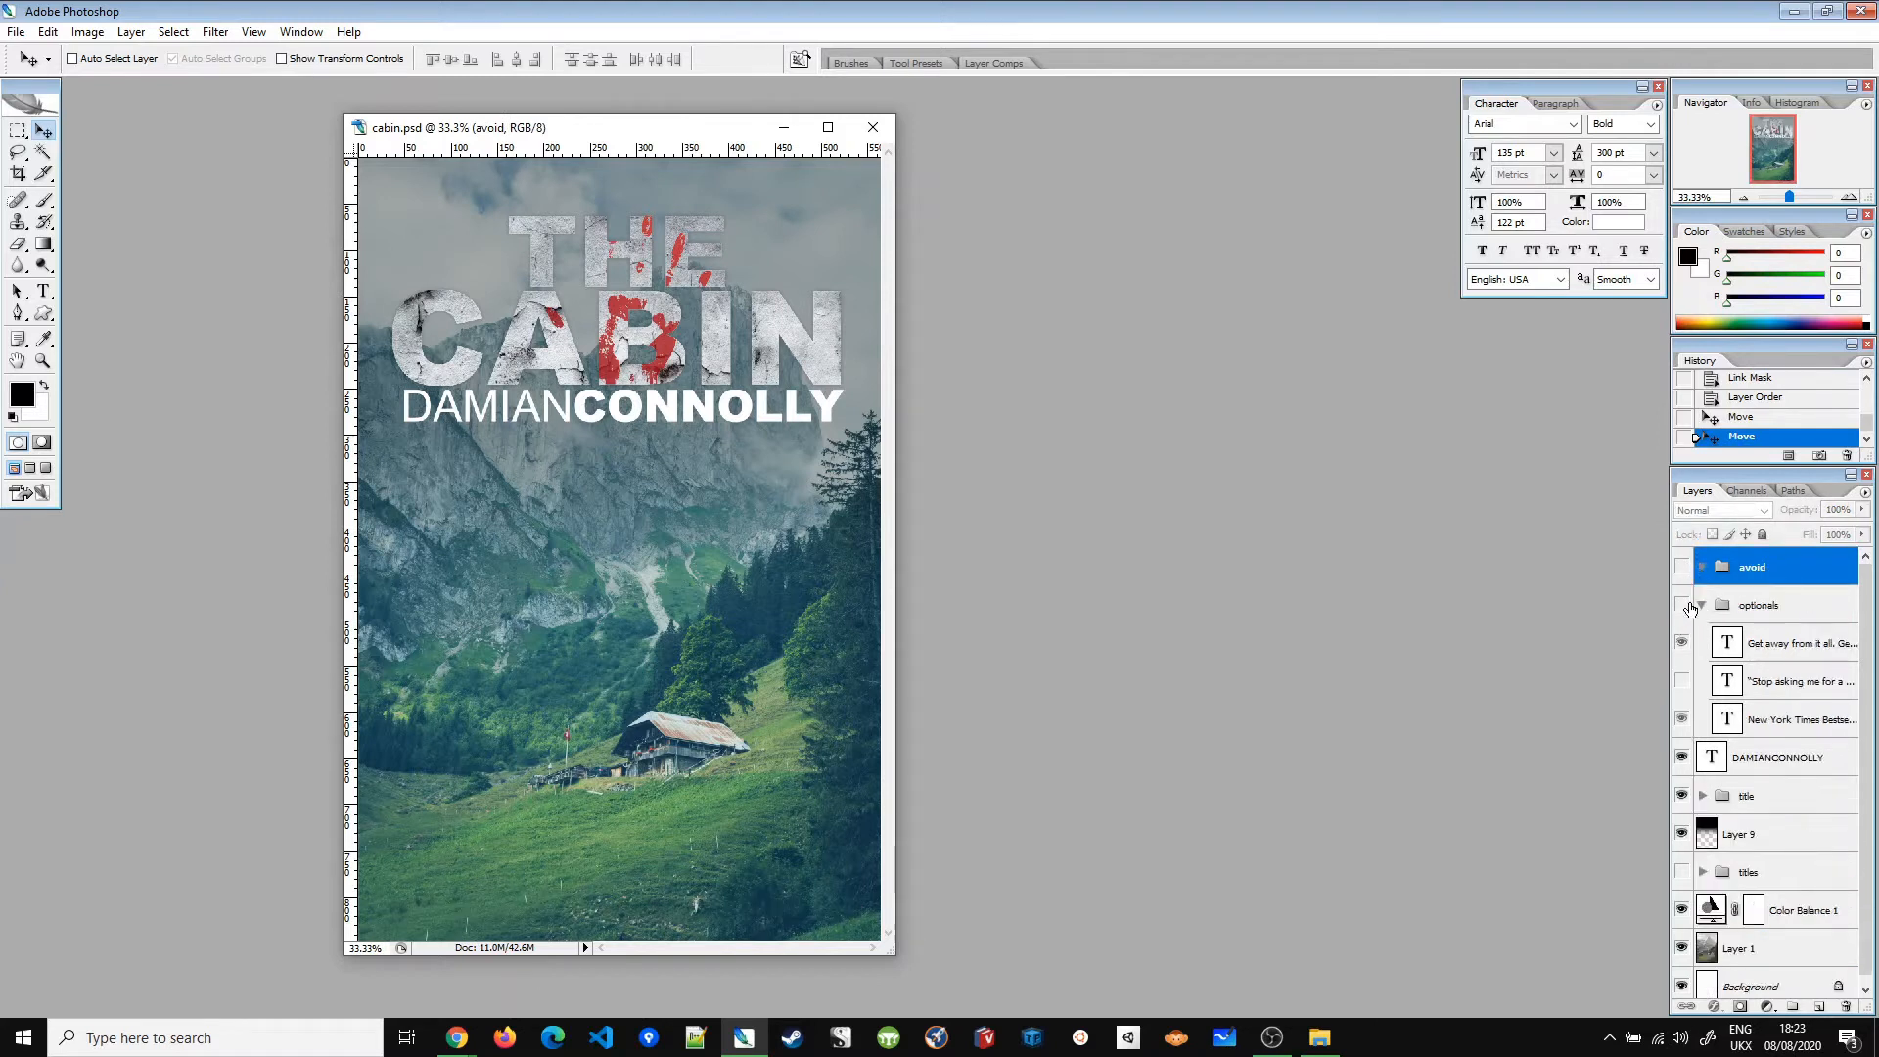
{"action": "left_click", "coordinate": [1703, 606]}
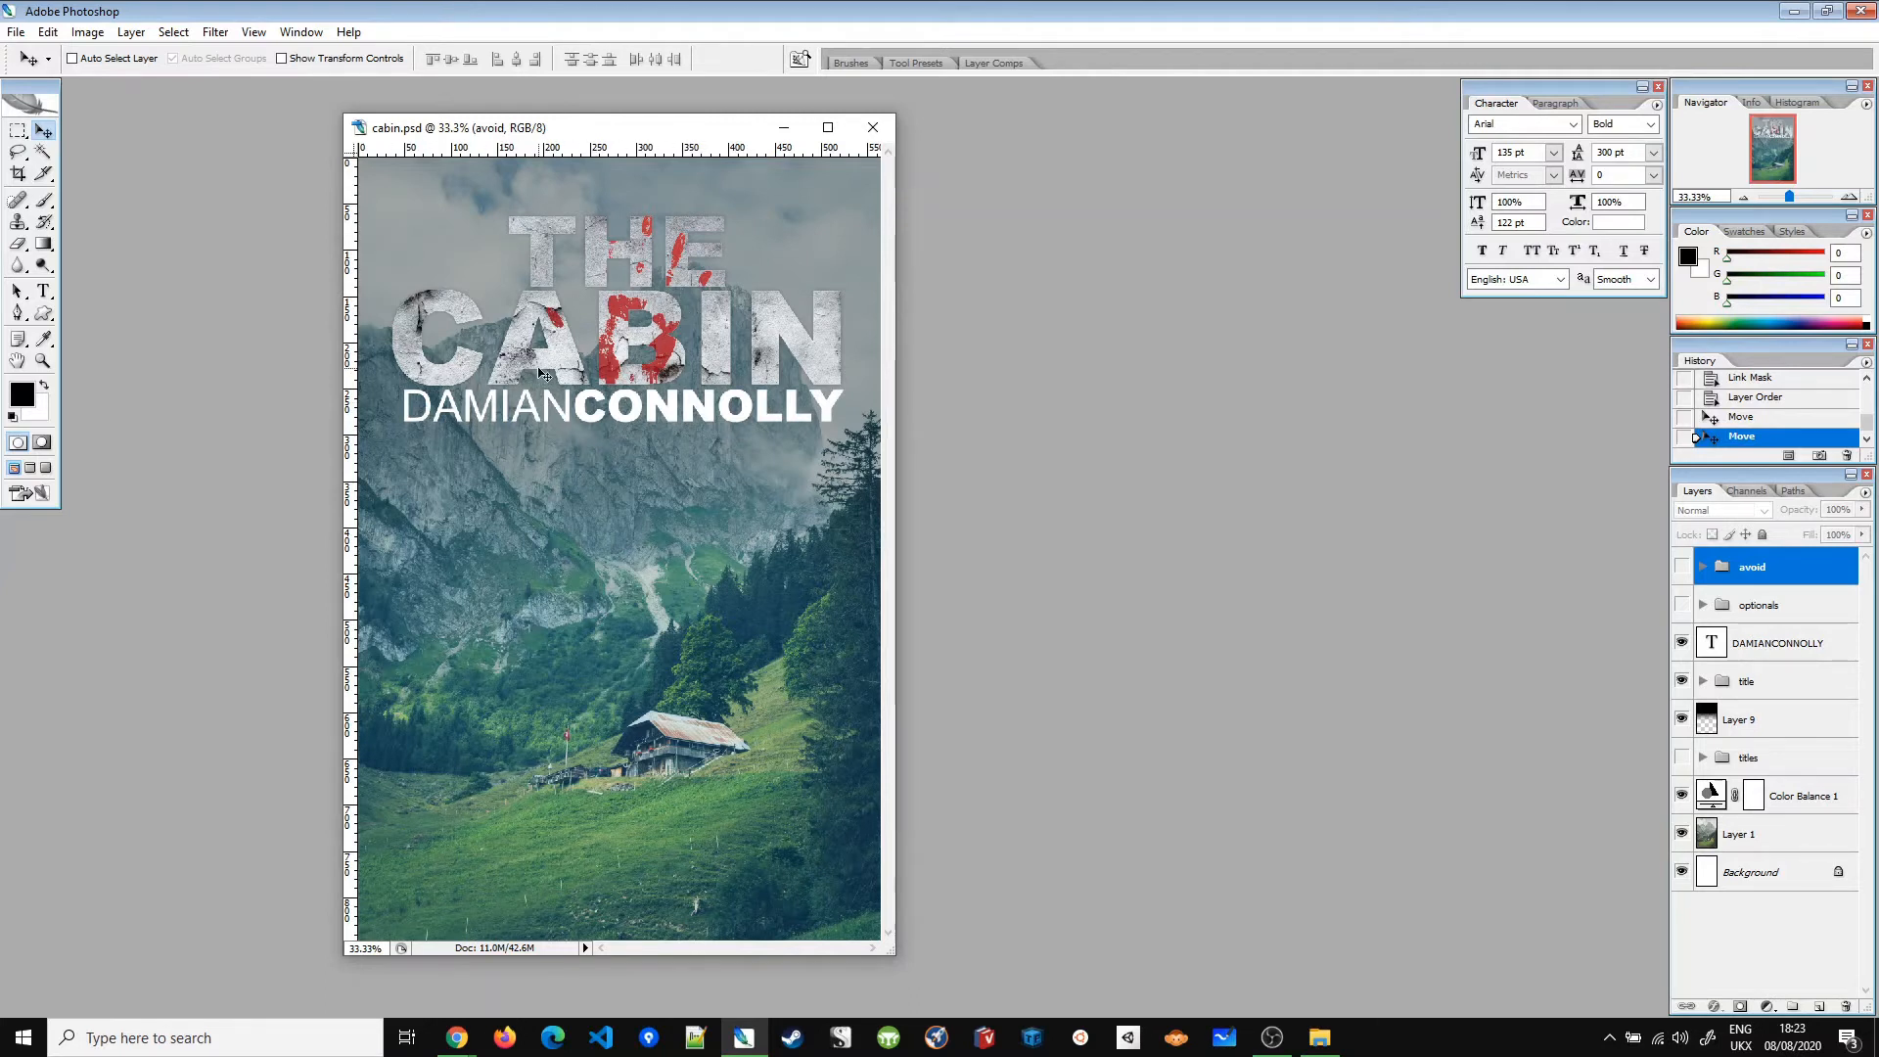
Step: Zoom out and test moving the title group below the author name, then undo it
{"action": "key", "text": "ctrl+minus"}
{"action": "key", "text": "ctrl+minus"}
{"action": "key", "text": "ctrl+minus"}
{"action": "key", "text": "ctrl+minus"}
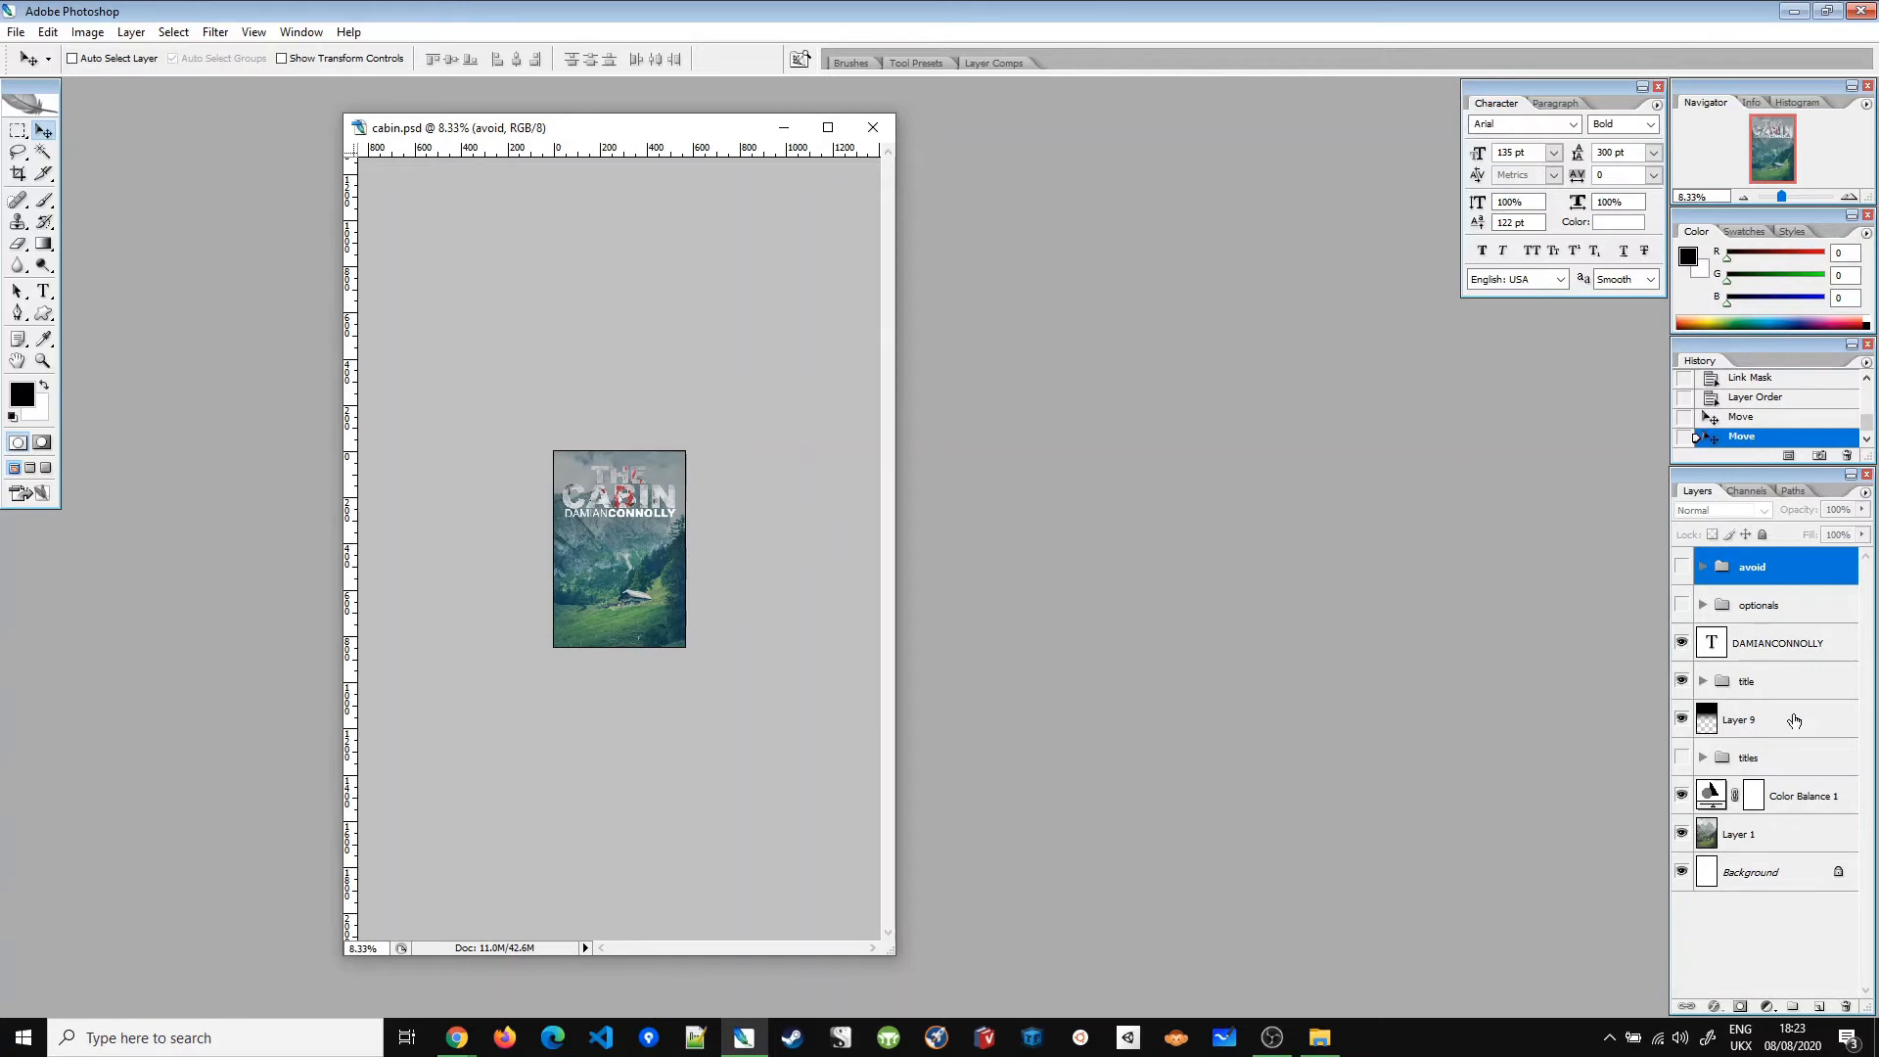
{"action": "left_click", "coordinate": [1761, 680]}
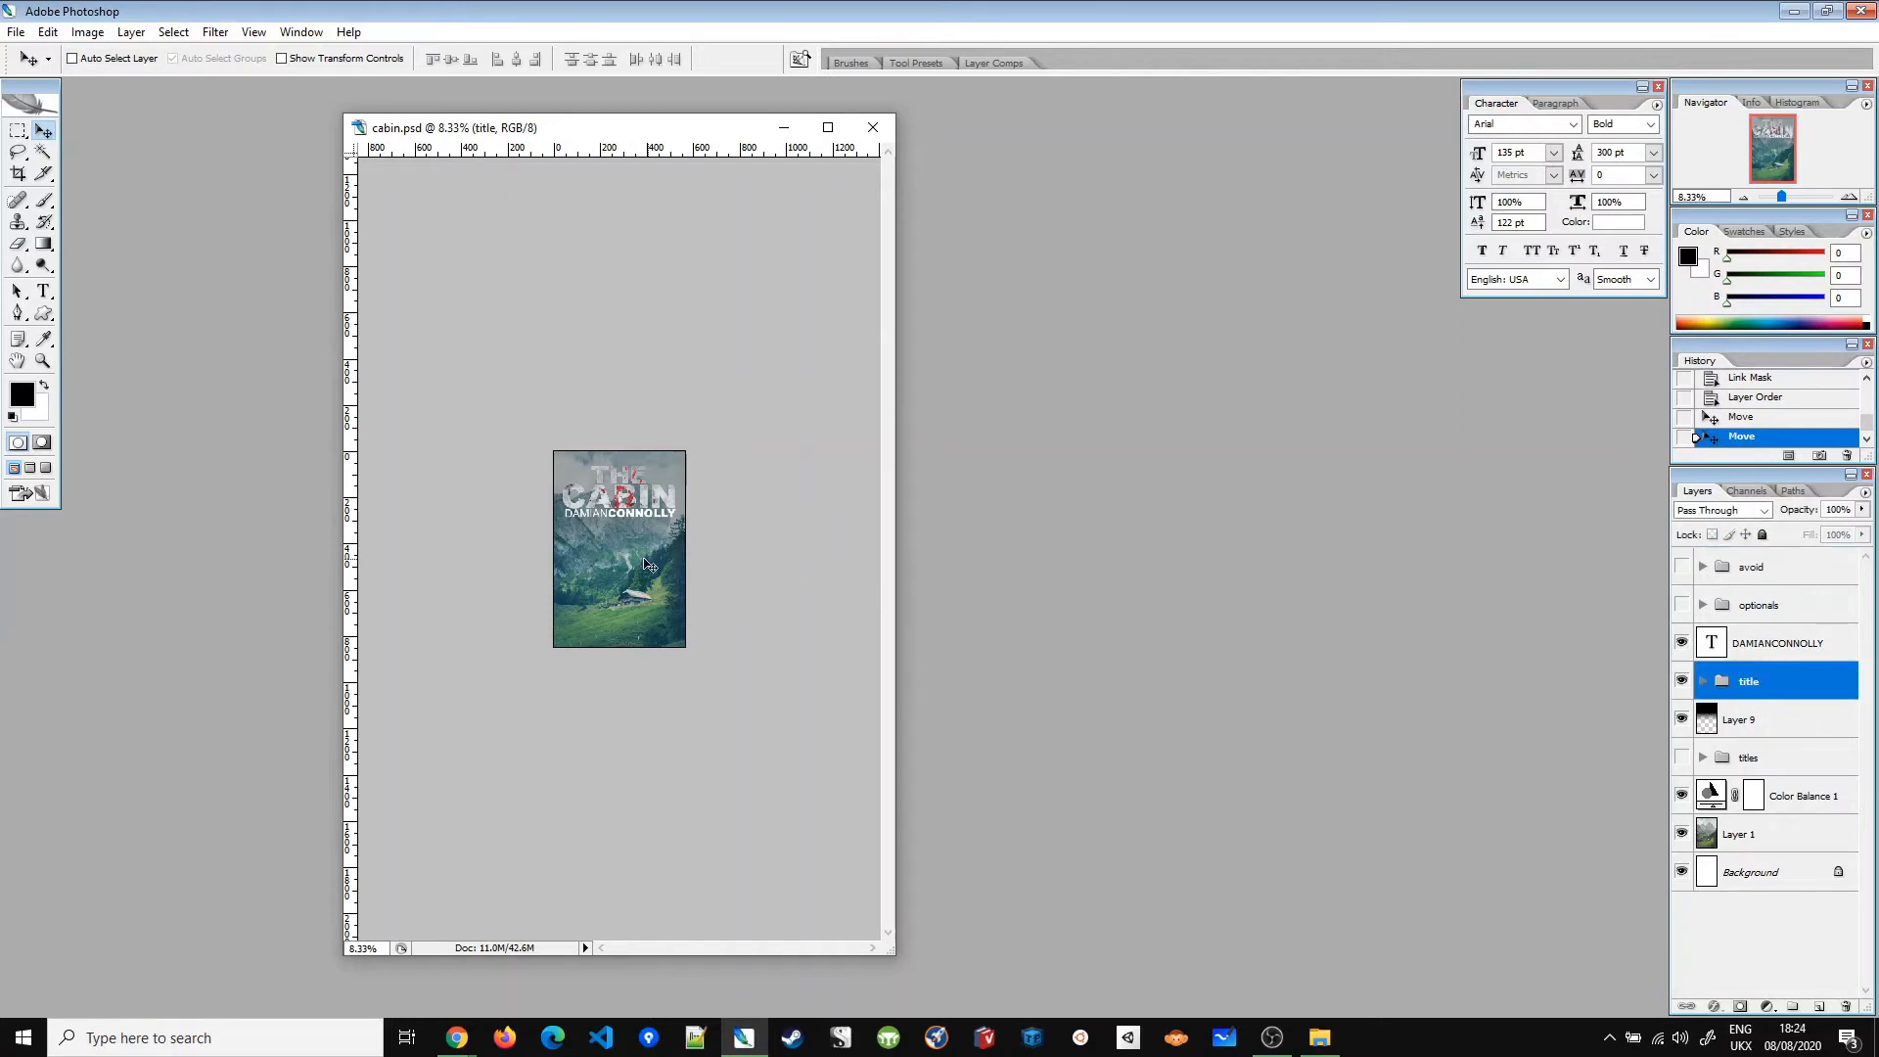
{"action": "left_click_drag", "start_coordinate": [663, 504], "coordinate": [663, 629]}
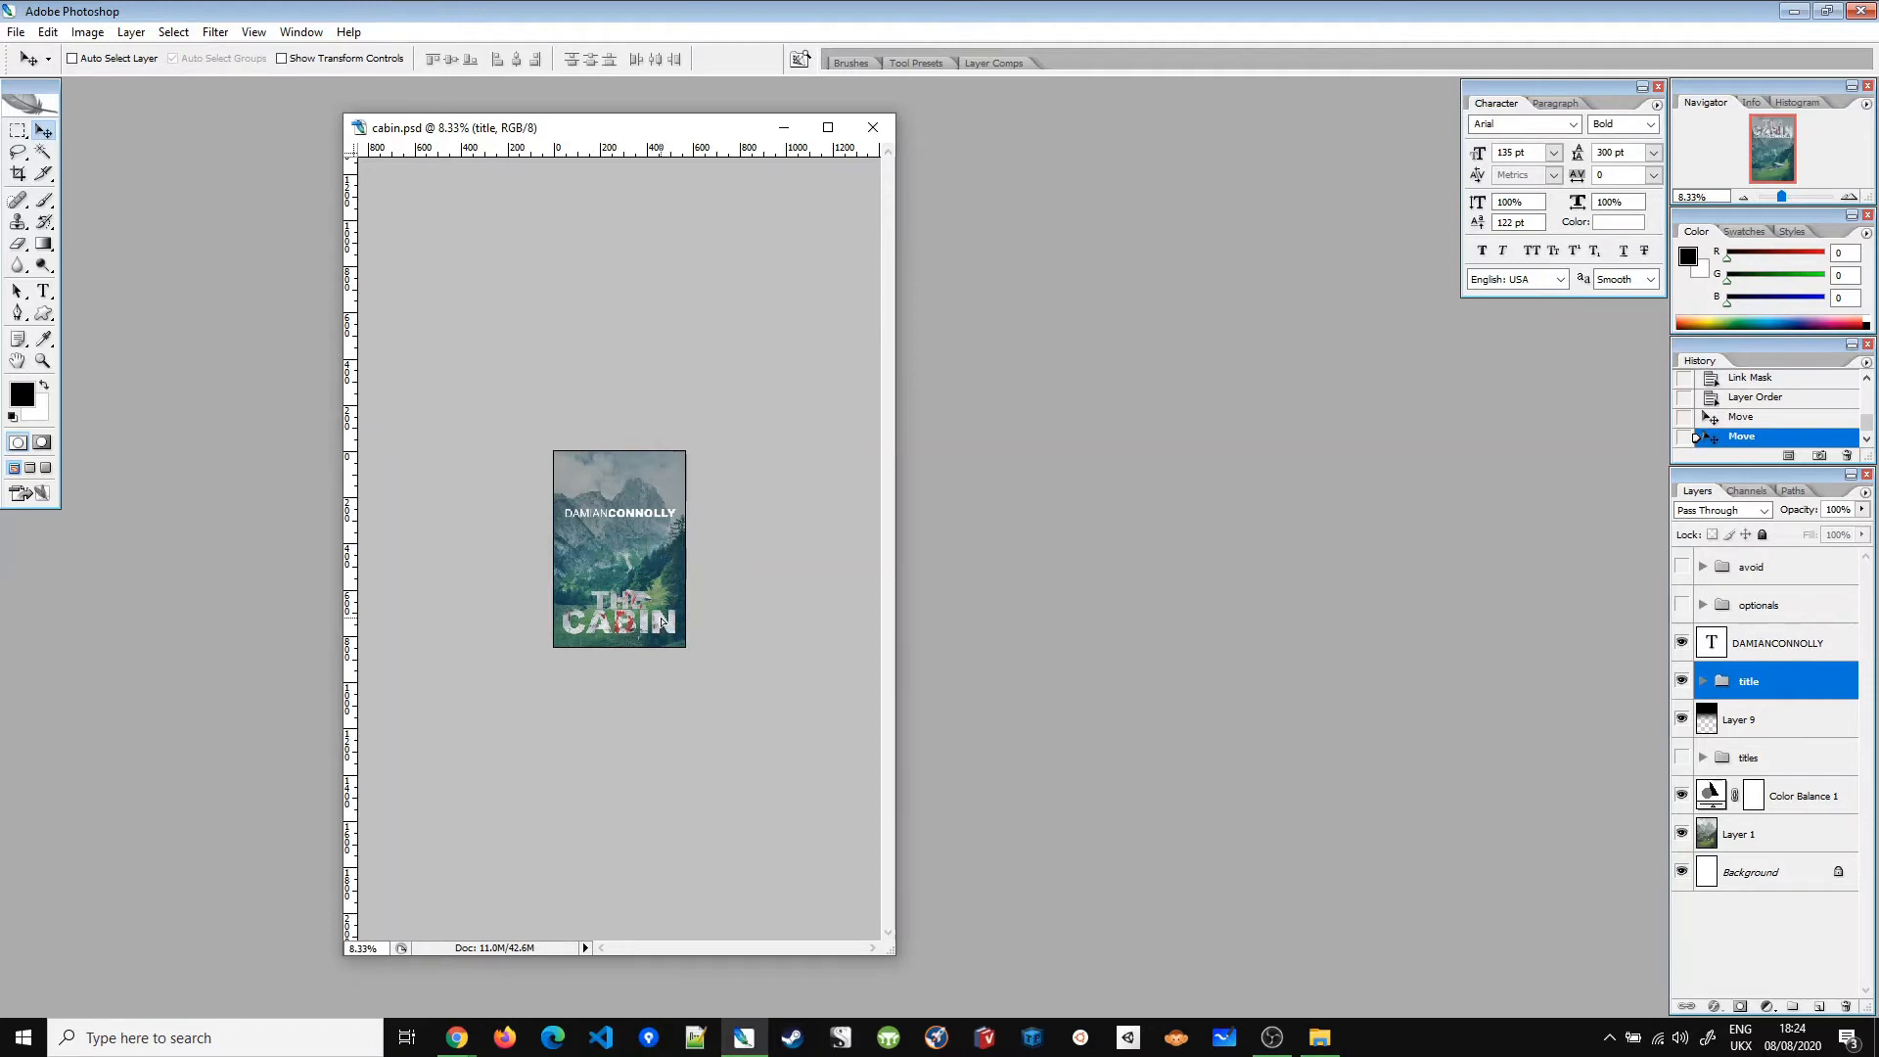
{"action": "key", "text": "ctrl+z"}
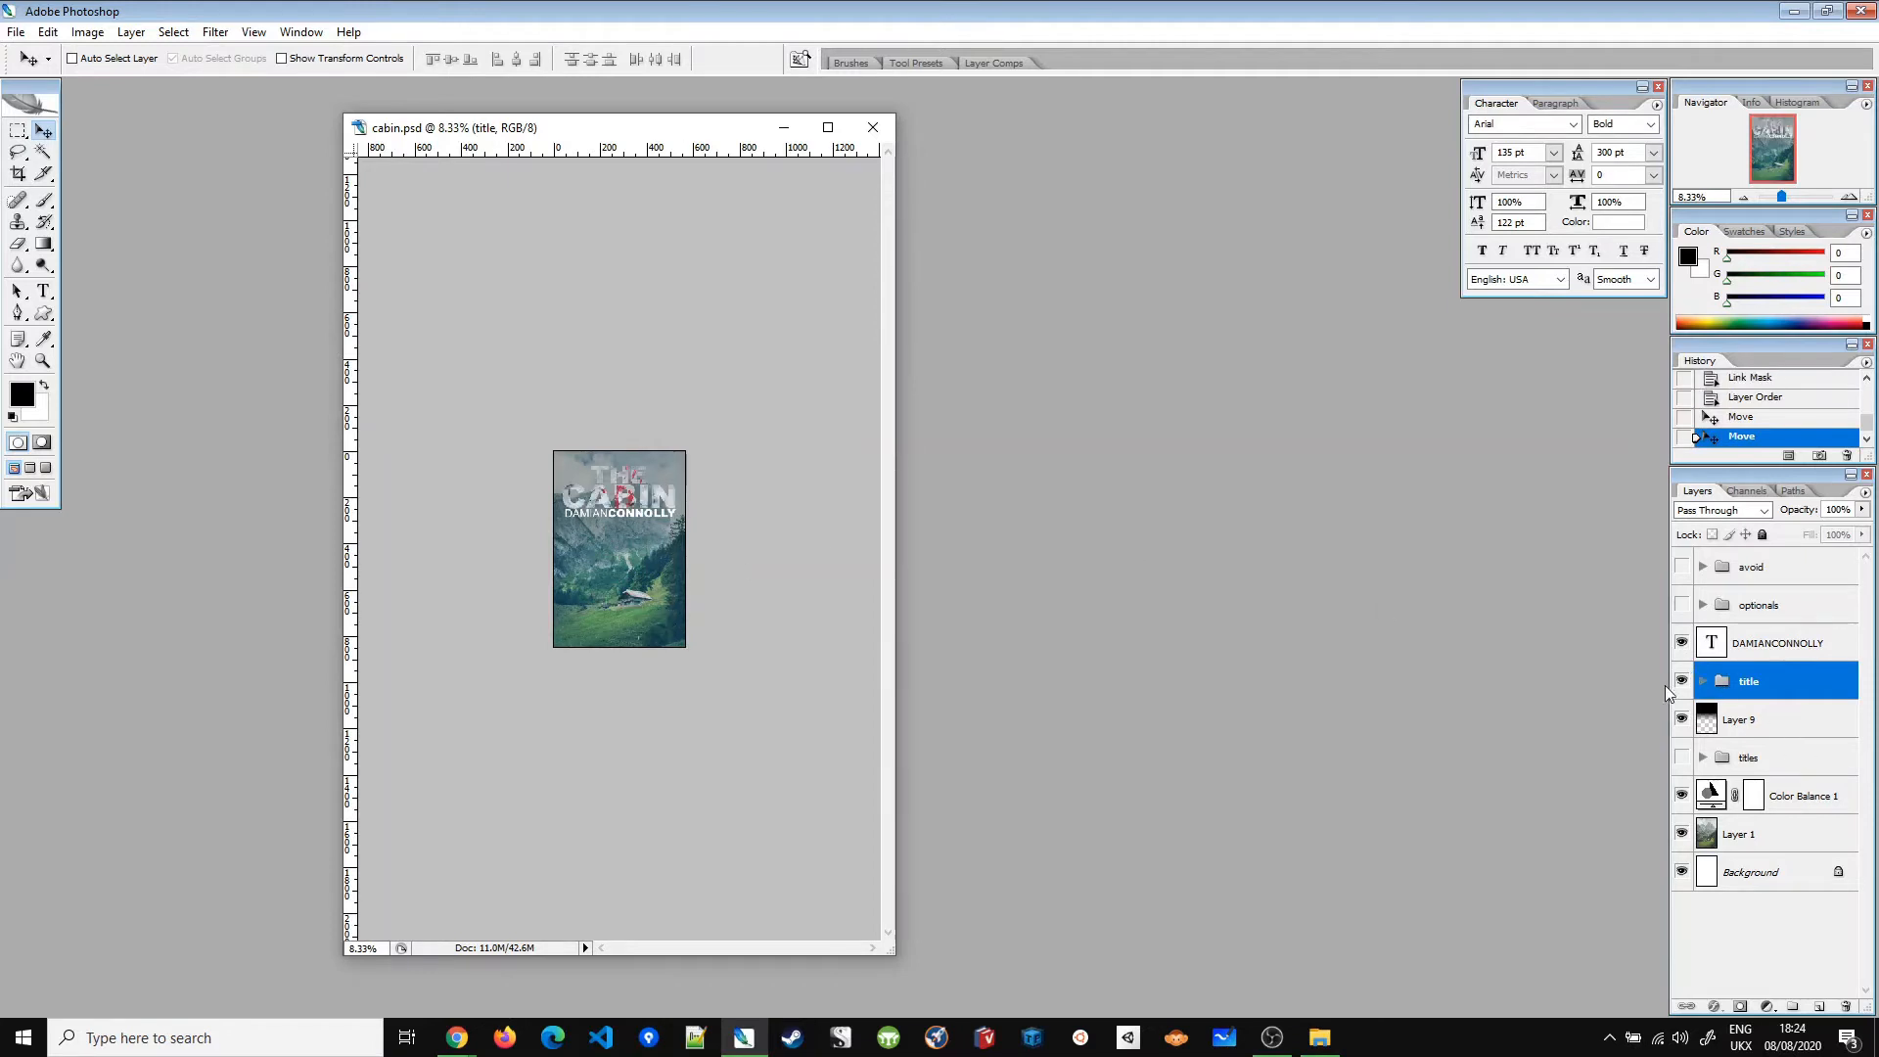
Step: Expand the title group and toggle Layer 12's red CABIN overlay off and back on
{"action": "left_click", "coordinate": [1700, 682]}
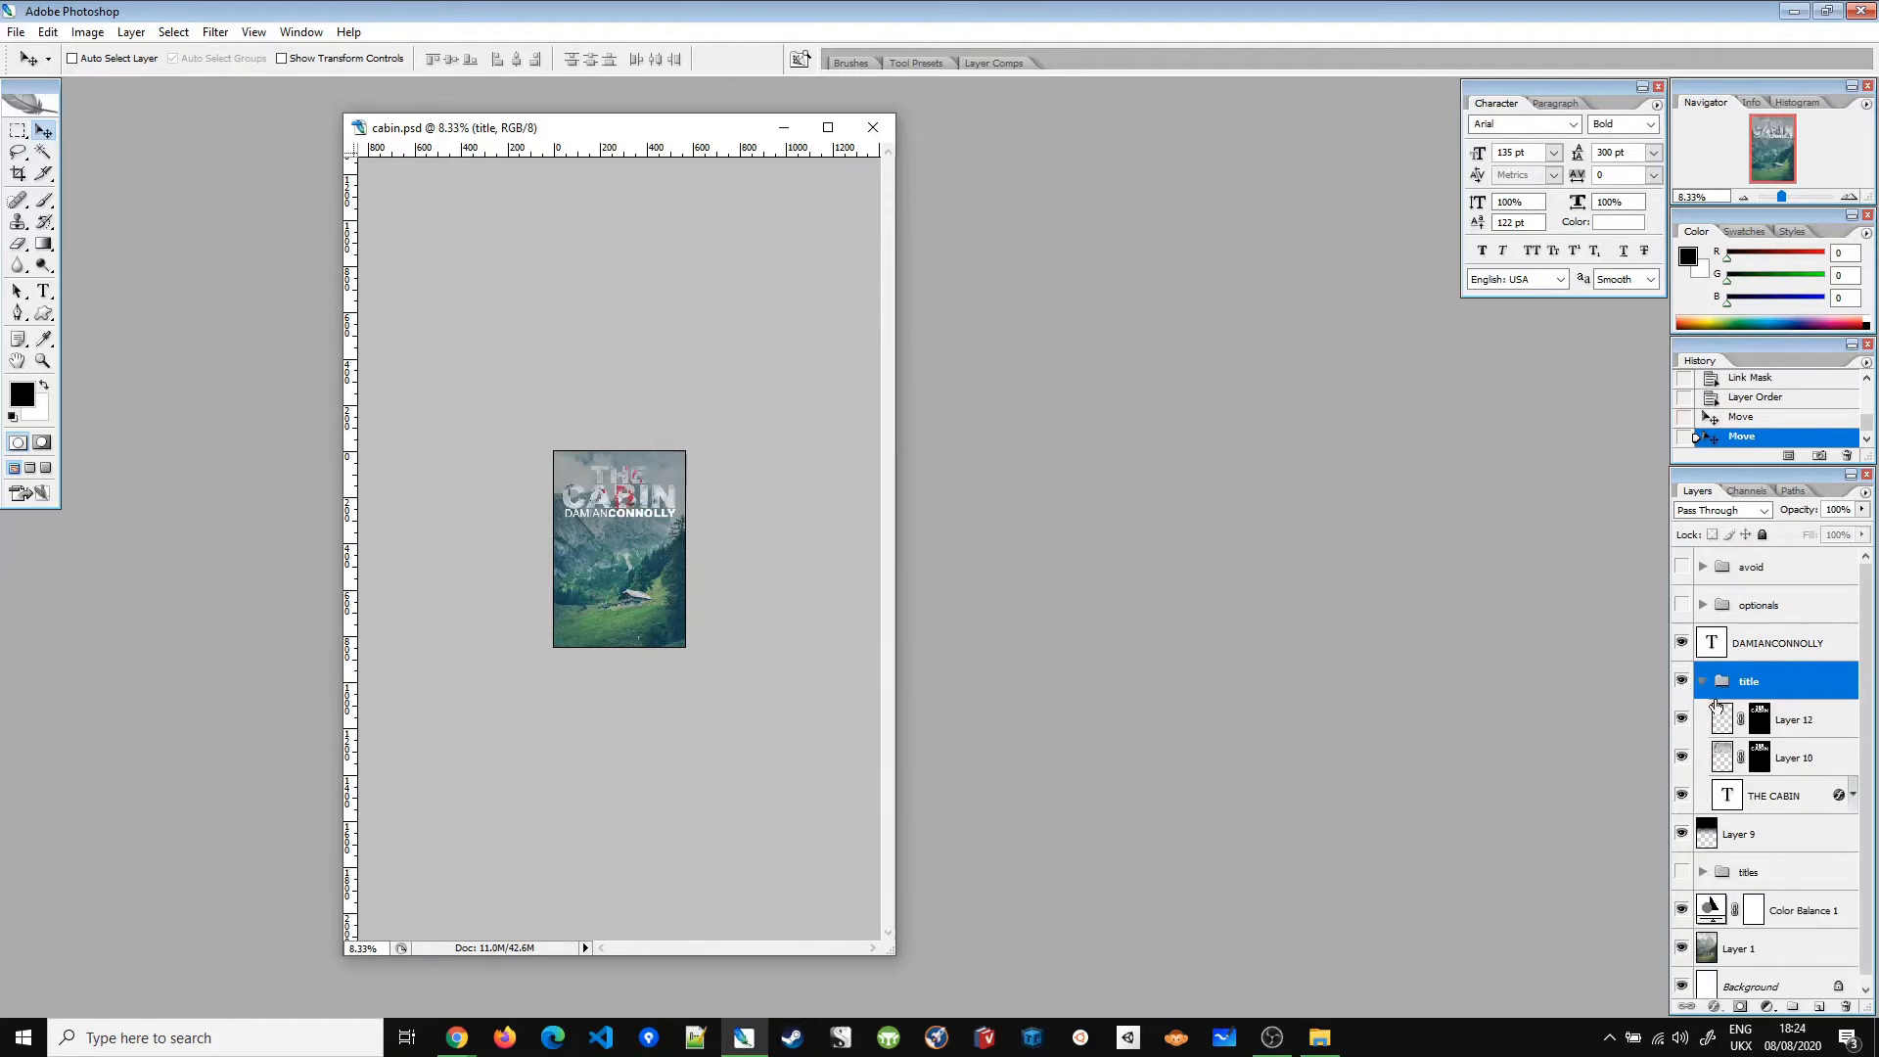
{"action": "left_click", "coordinate": [1679, 721]}
{"action": "left_click", "coordinate": [1679, 721]}
{"action": "key", "text": "ctrl+plus"}
{"action": "key", "text": "ctrl+plus"}
{"action": "key", "text": "ctrl+plus"}
{"action": "key", "text": "ctrl+plus"}
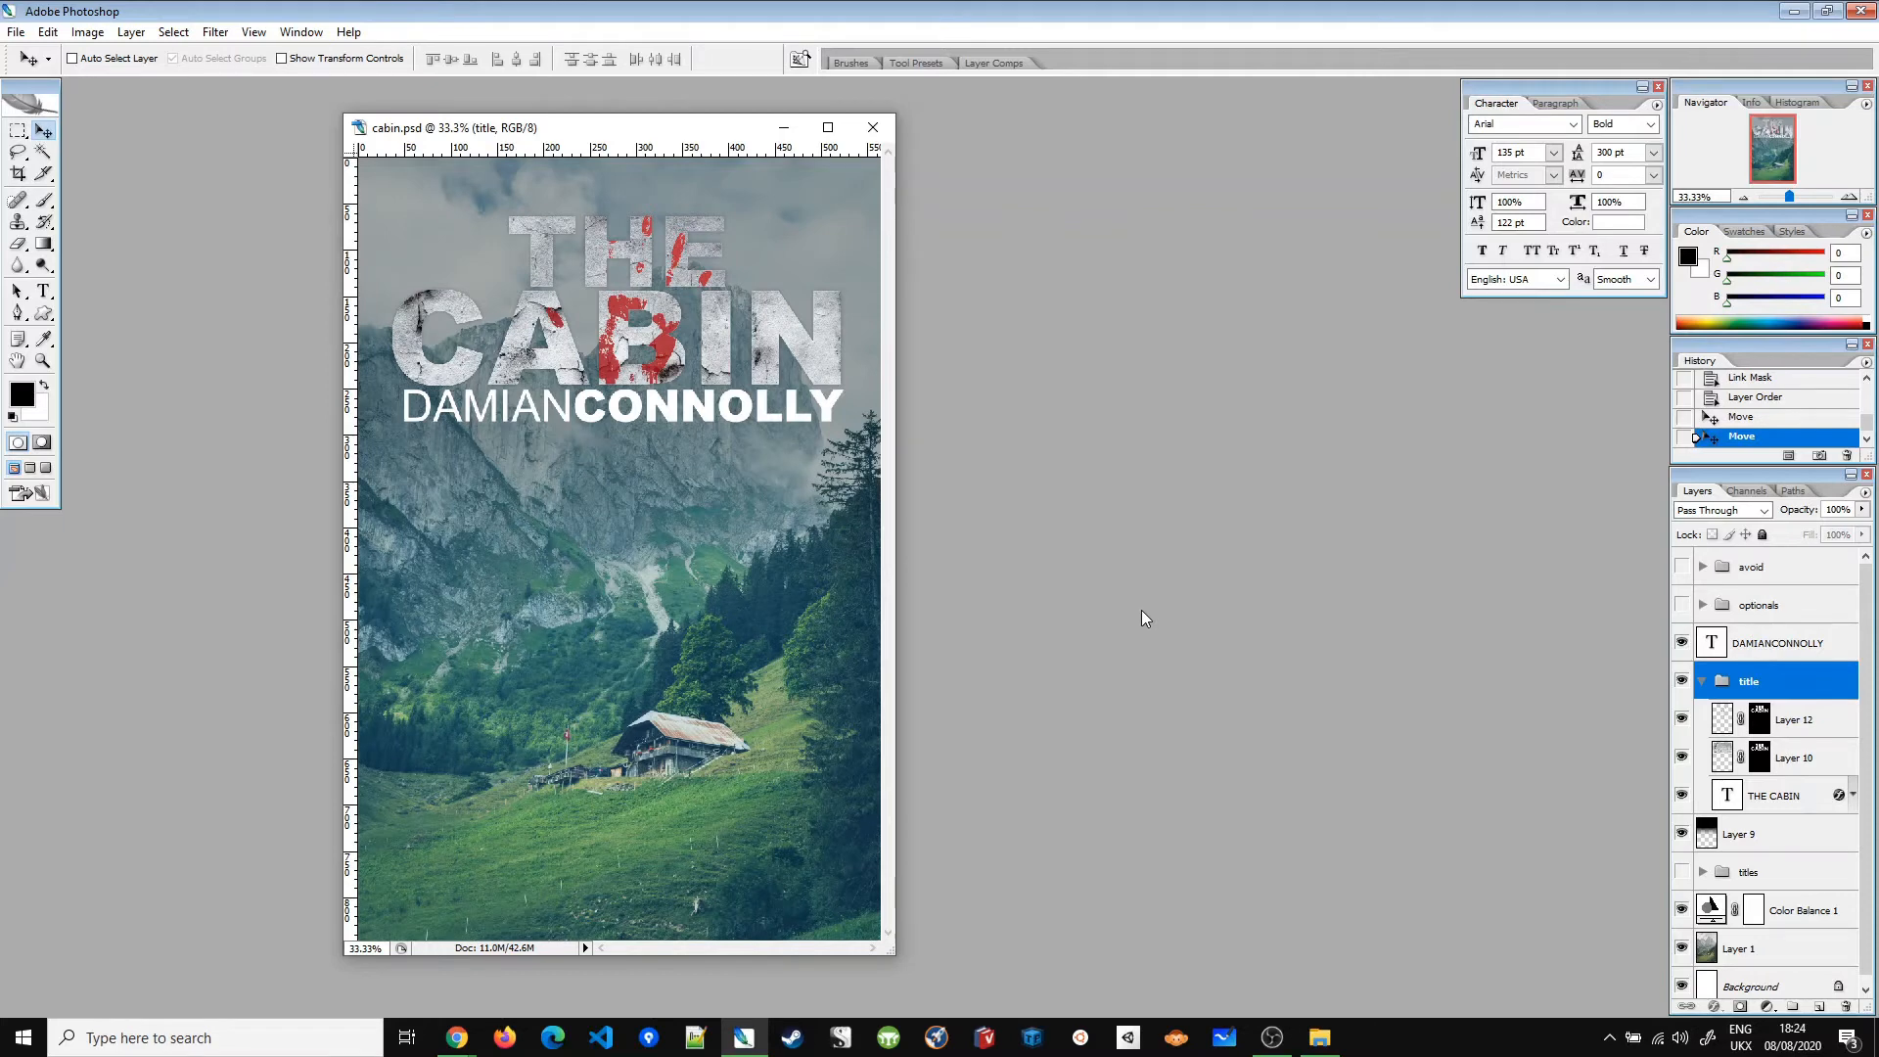
{"action": "left_click", "coordinate": [1781, 795]}
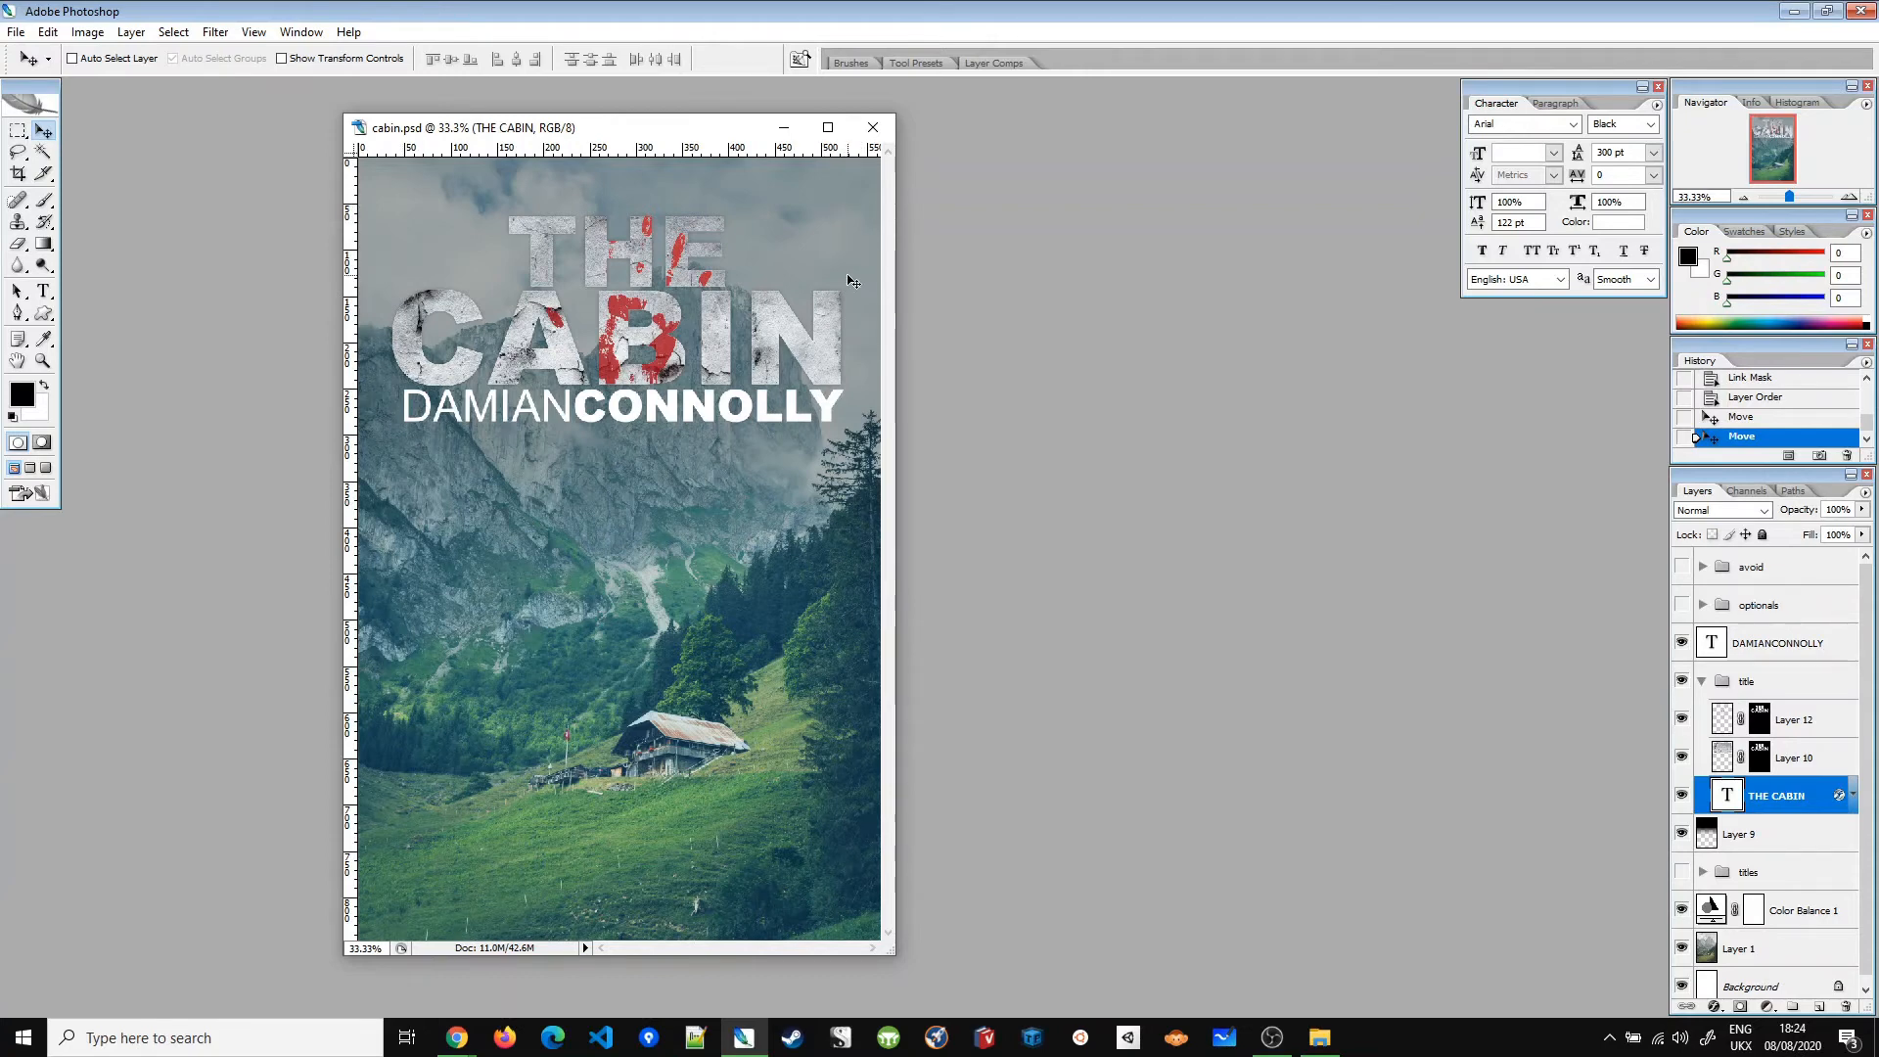
{"action": "key", "text": "ctrl+t"}
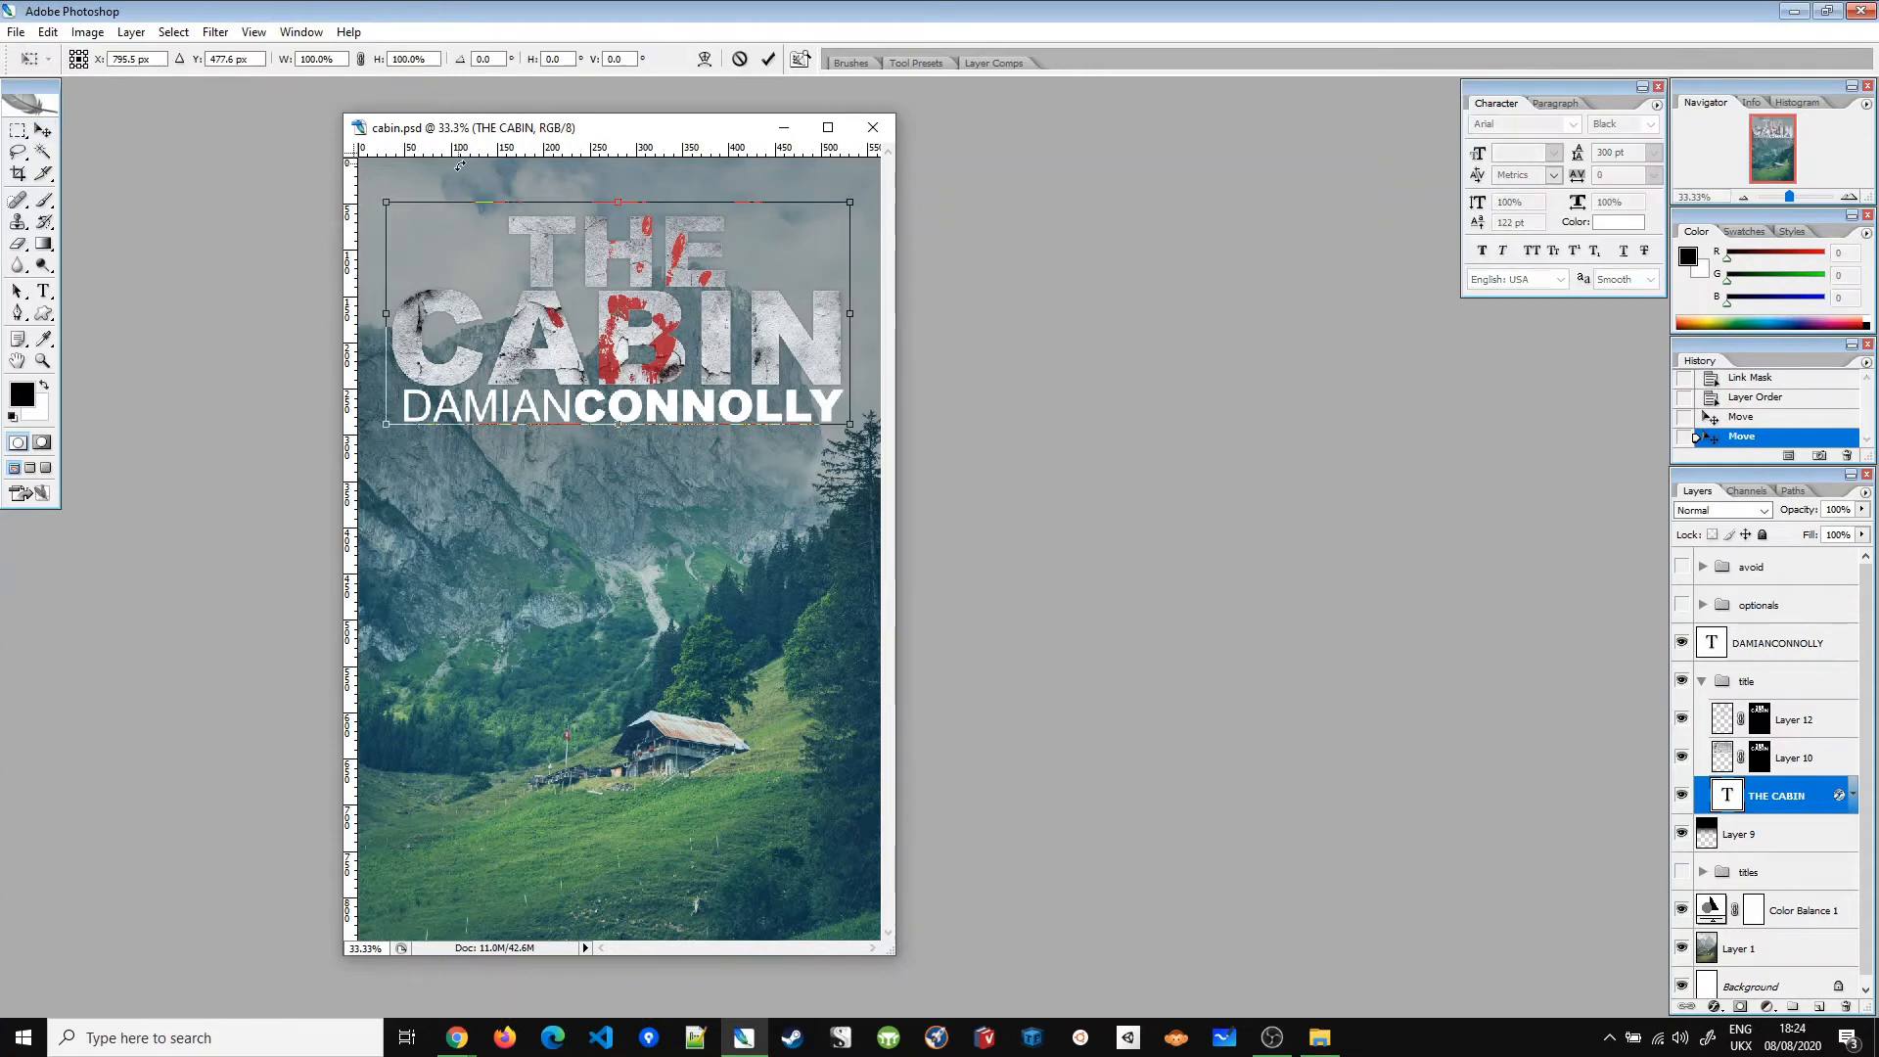
{"action": "left_click_drag", "start_coordinate": [387, 182], "coordinate": [308, 140]}
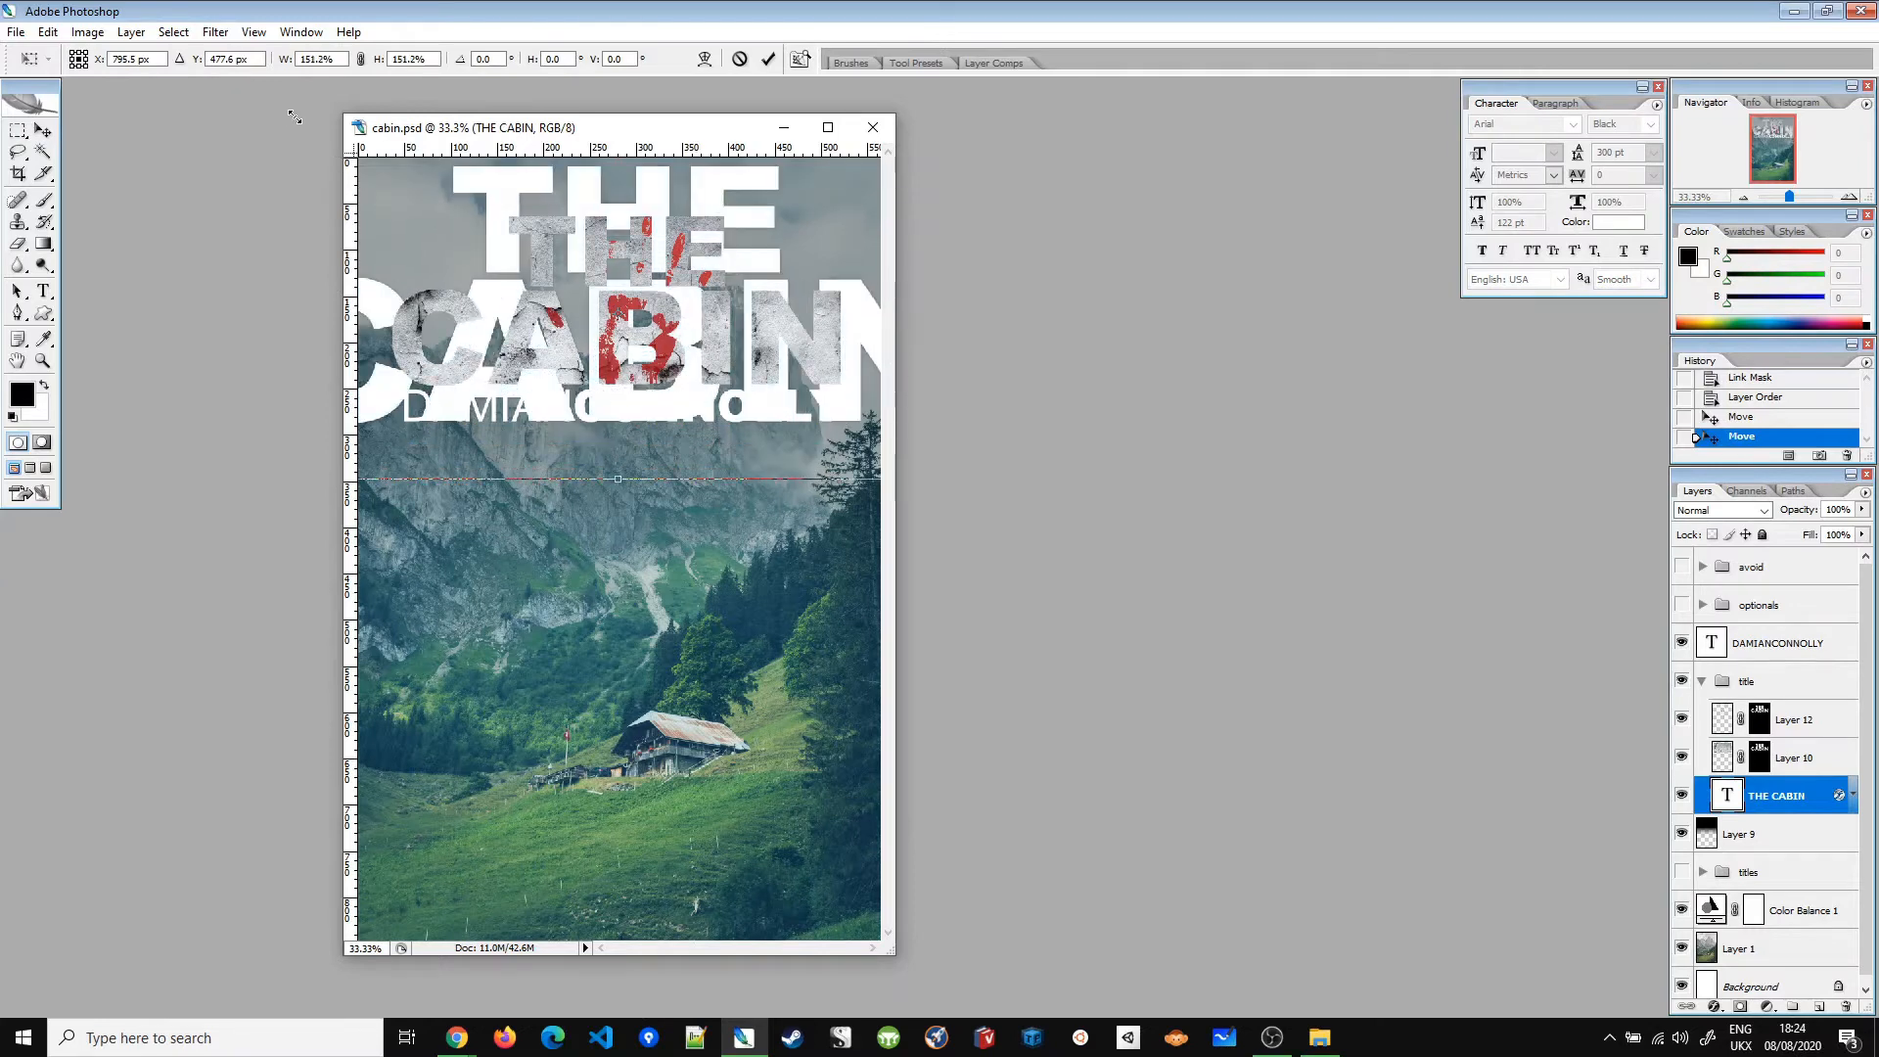
{"action": "key", "text": "ctrl+z"}
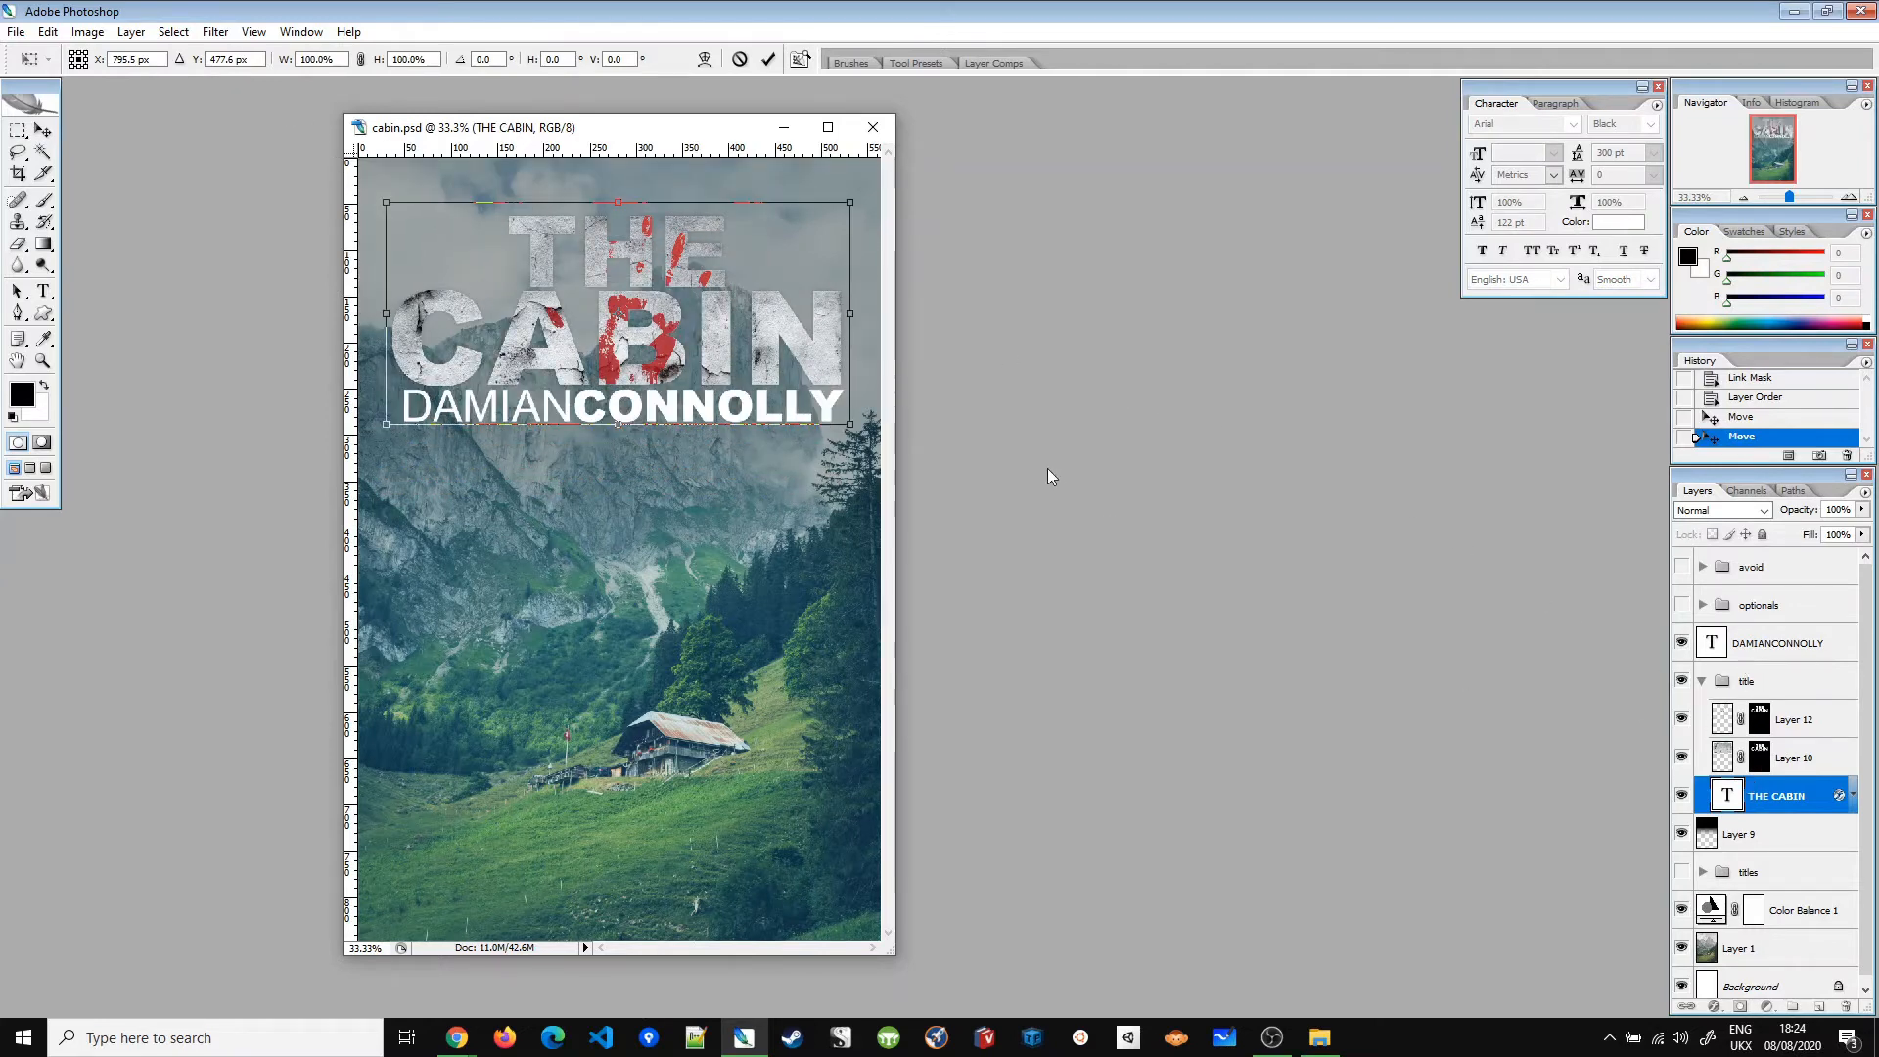
{"action": "key", "text": "Return"}
{"action": "left_click", "coordinate": [1740, 681]}
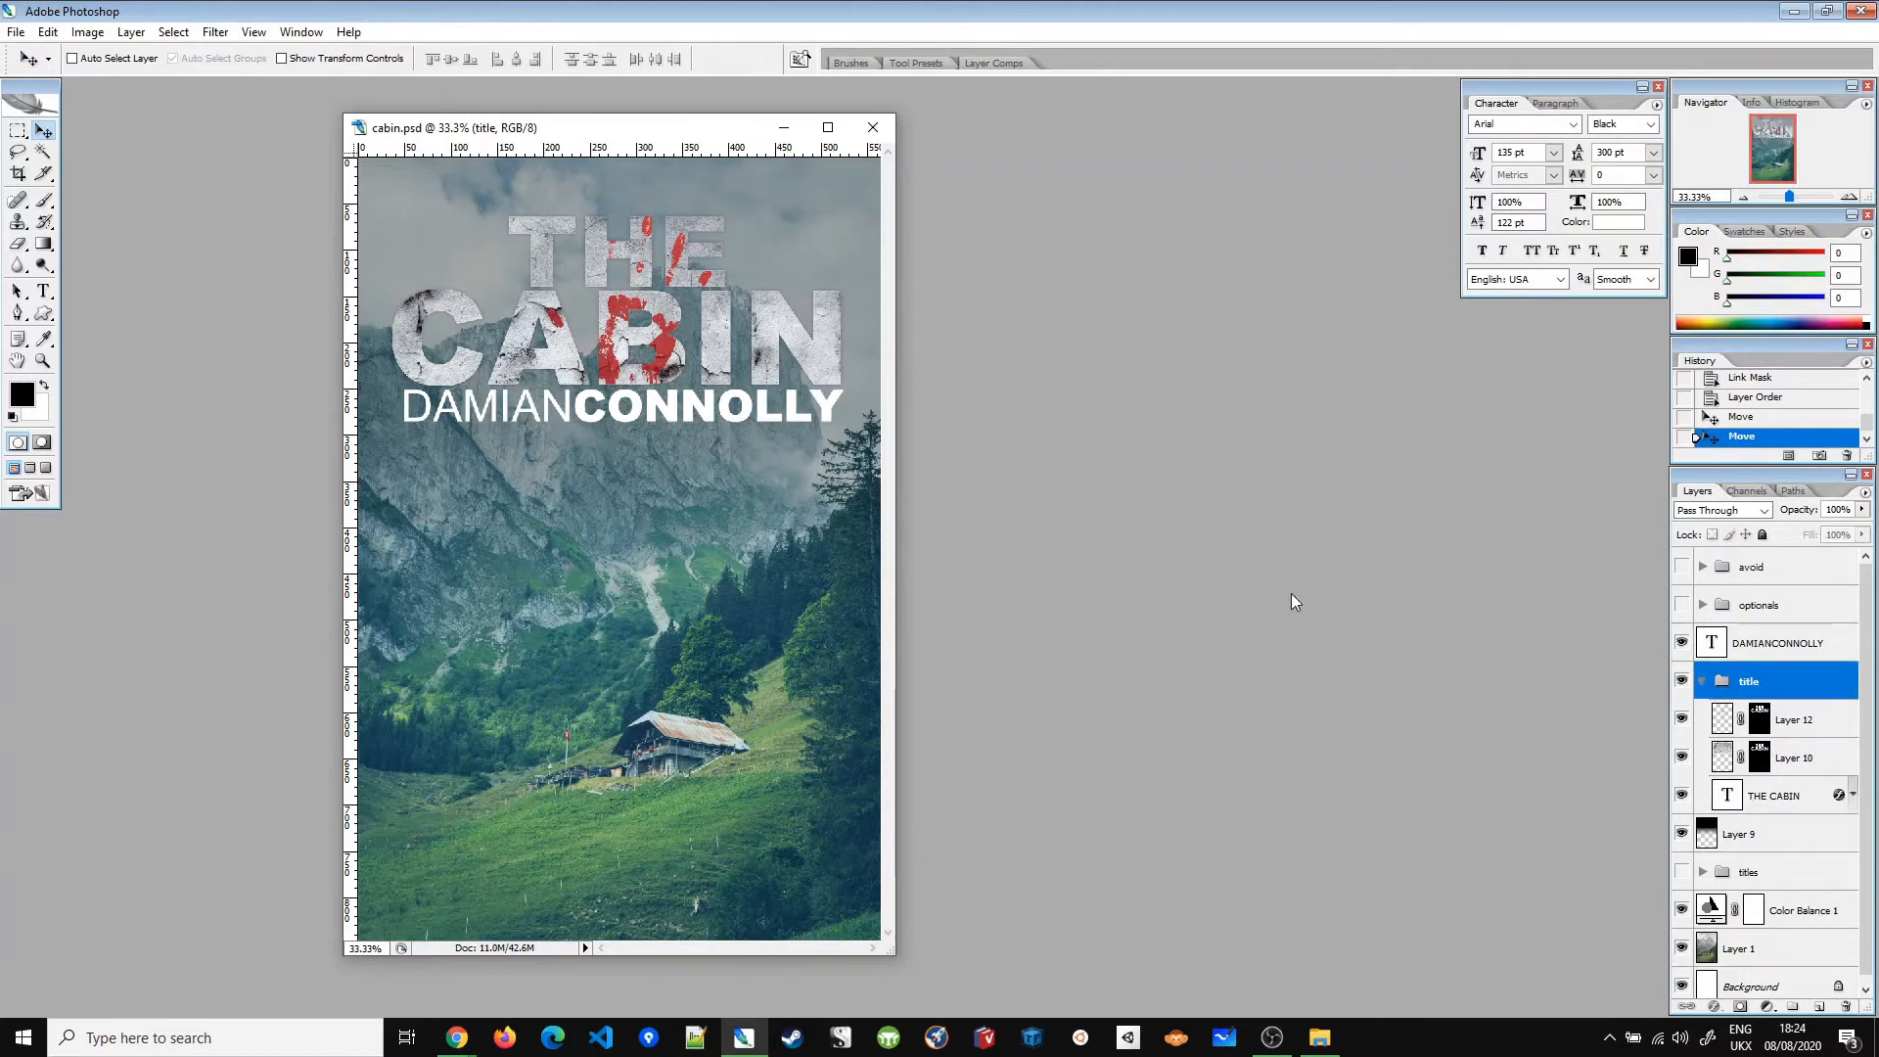
{"action": "key", "text": "ctrl+t"}
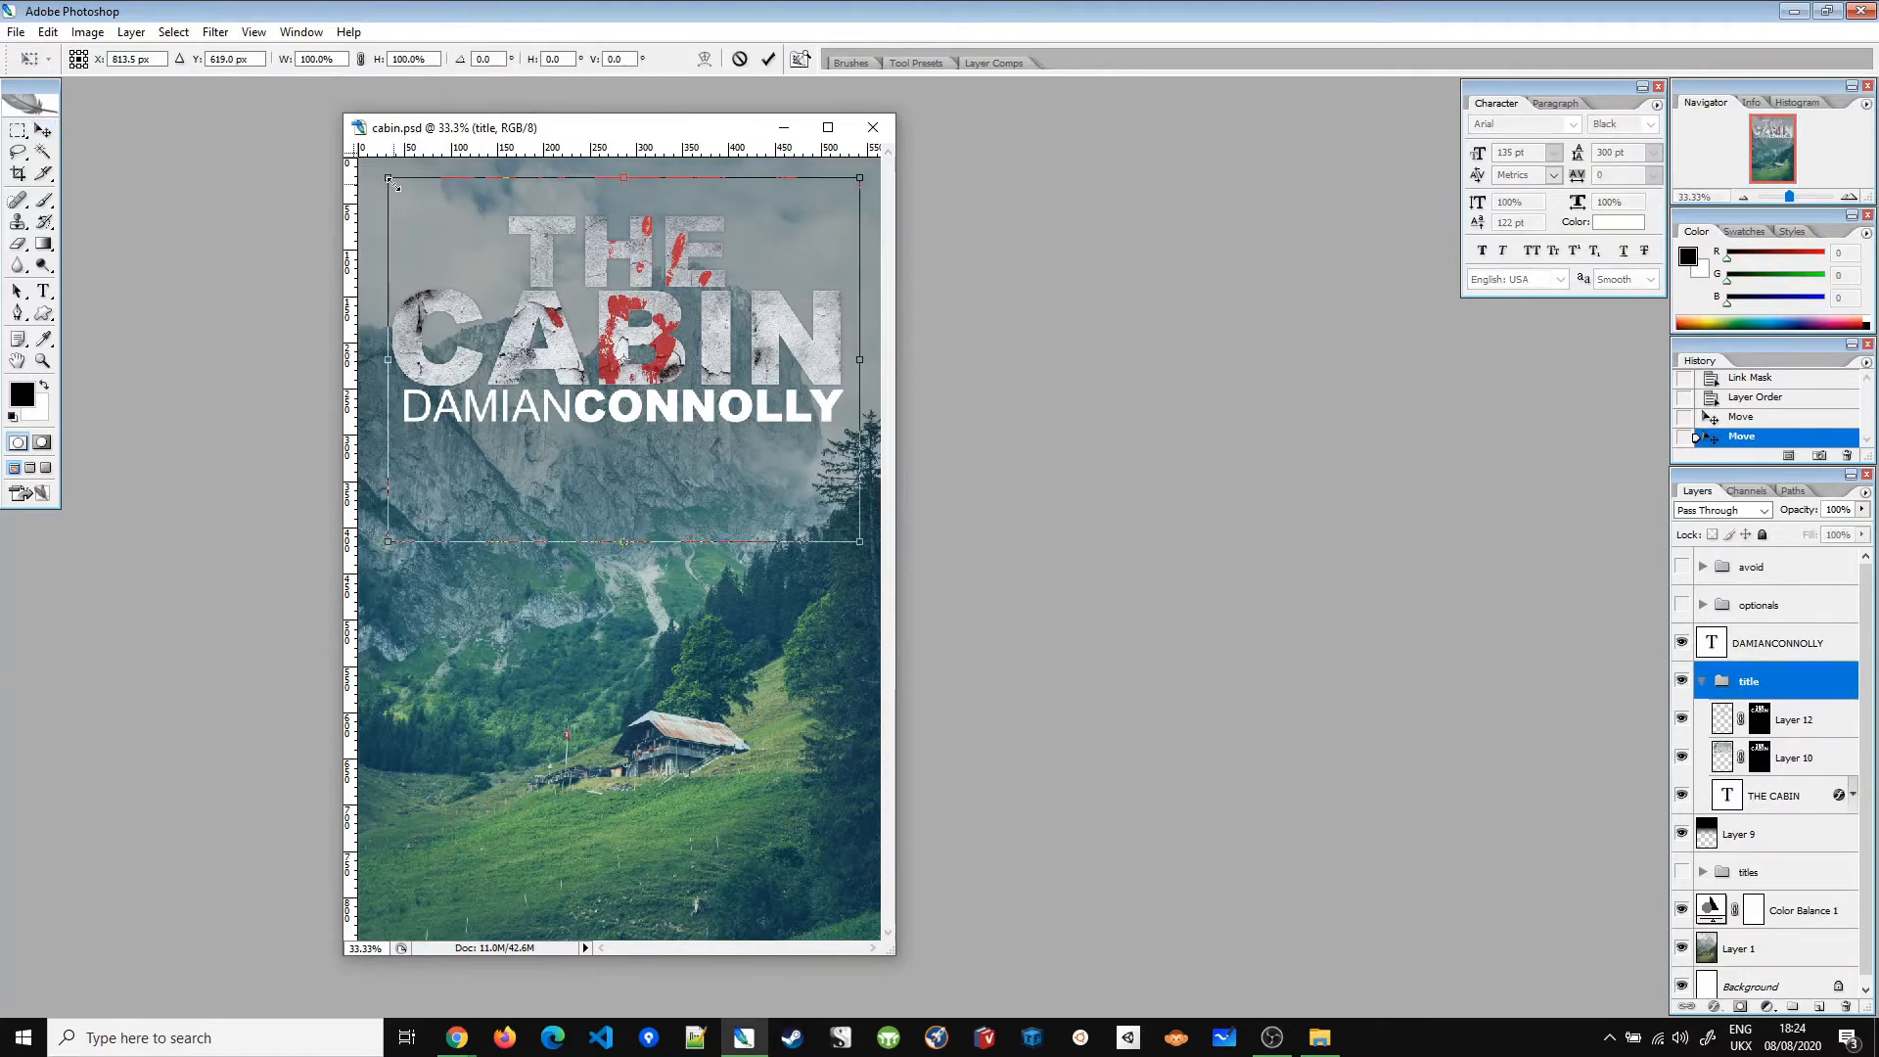
{"action": "left_click_drag", "start_coordinate": [393, 184], "coordinate": [327, 93]}
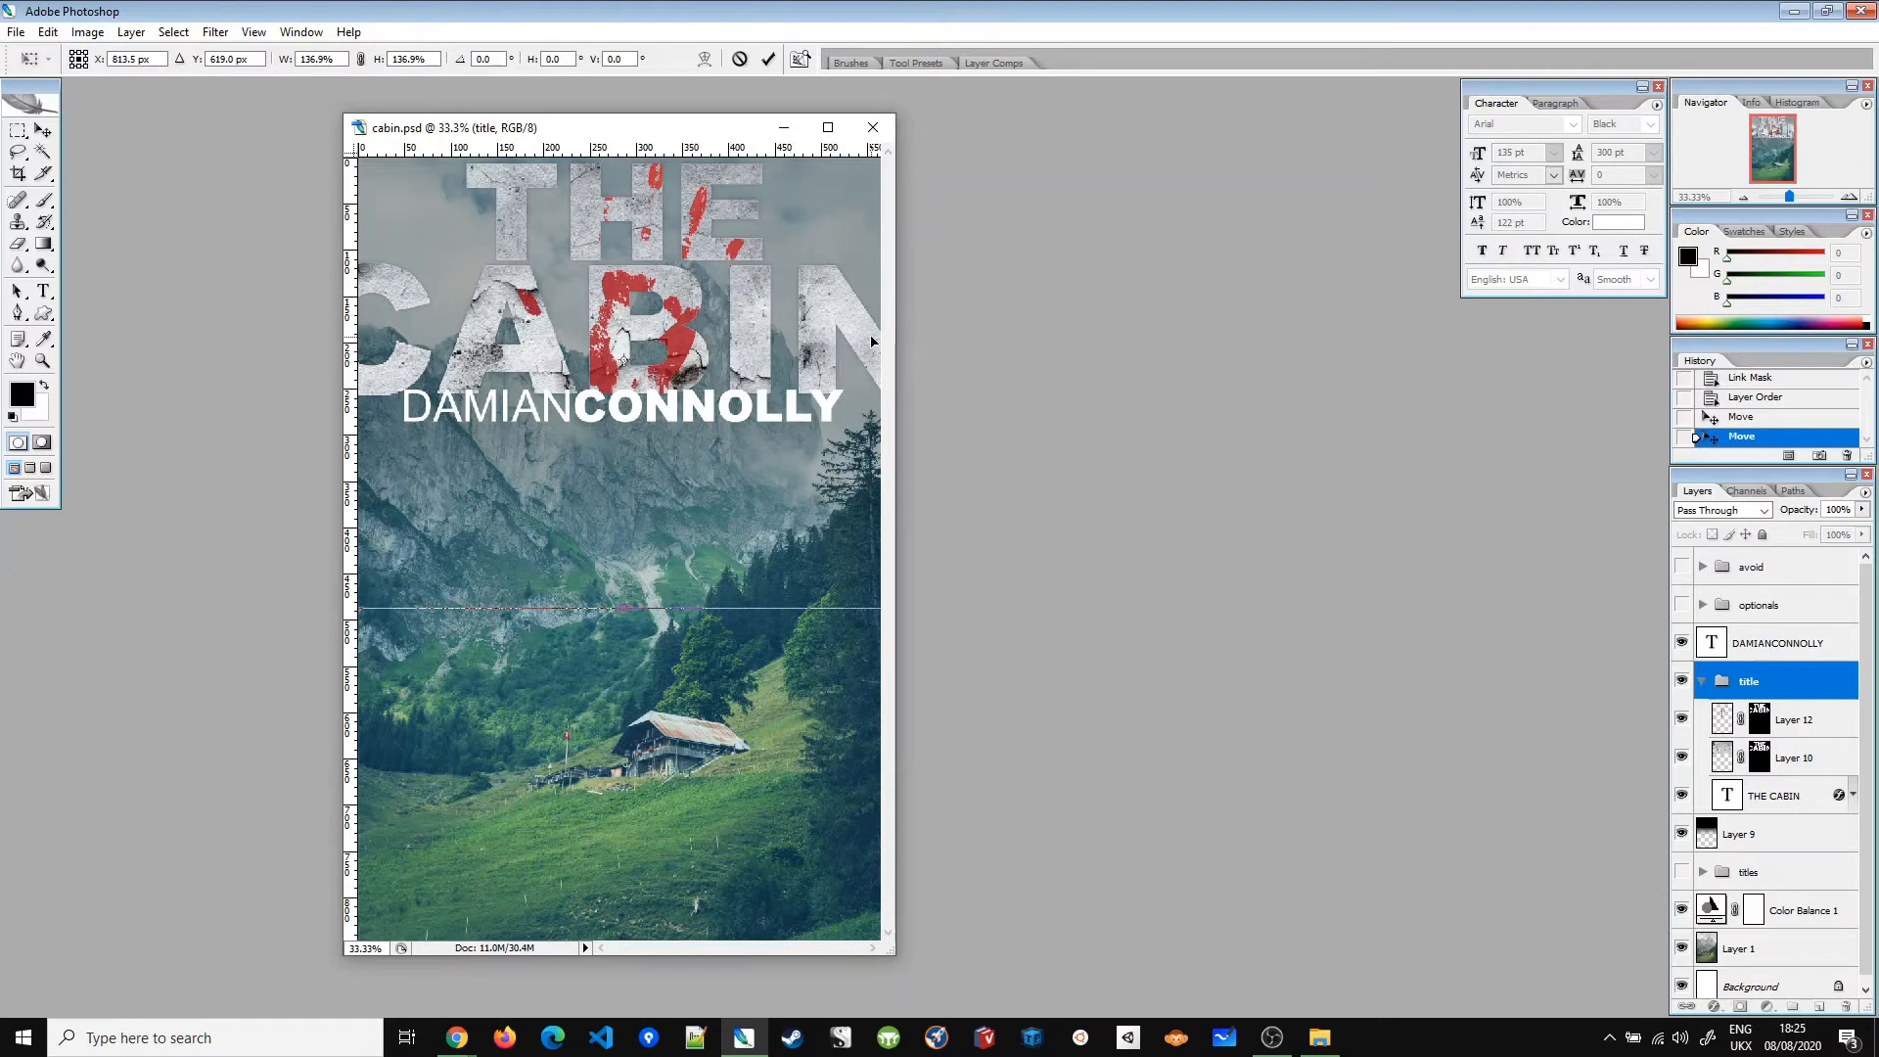
{"action": "key", "text": "Escape"}
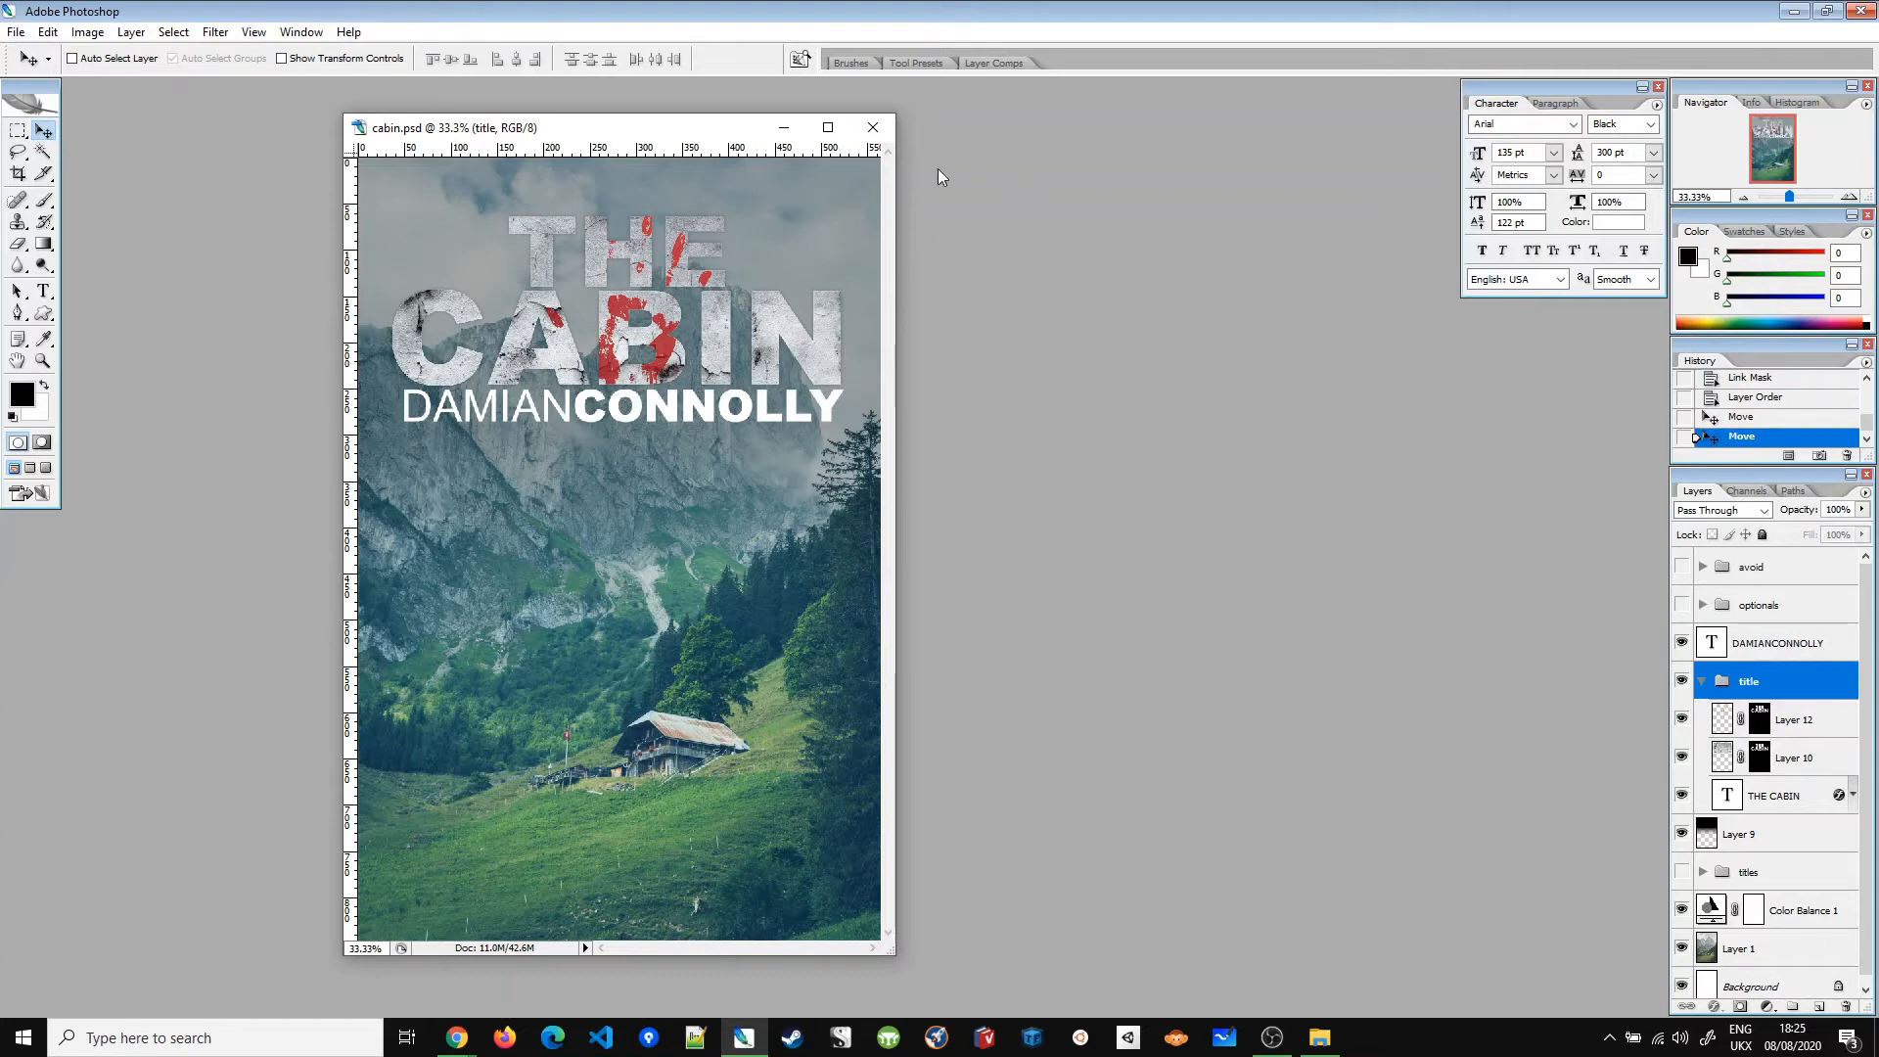
{"action": "key", "text": "ctrl+t"}
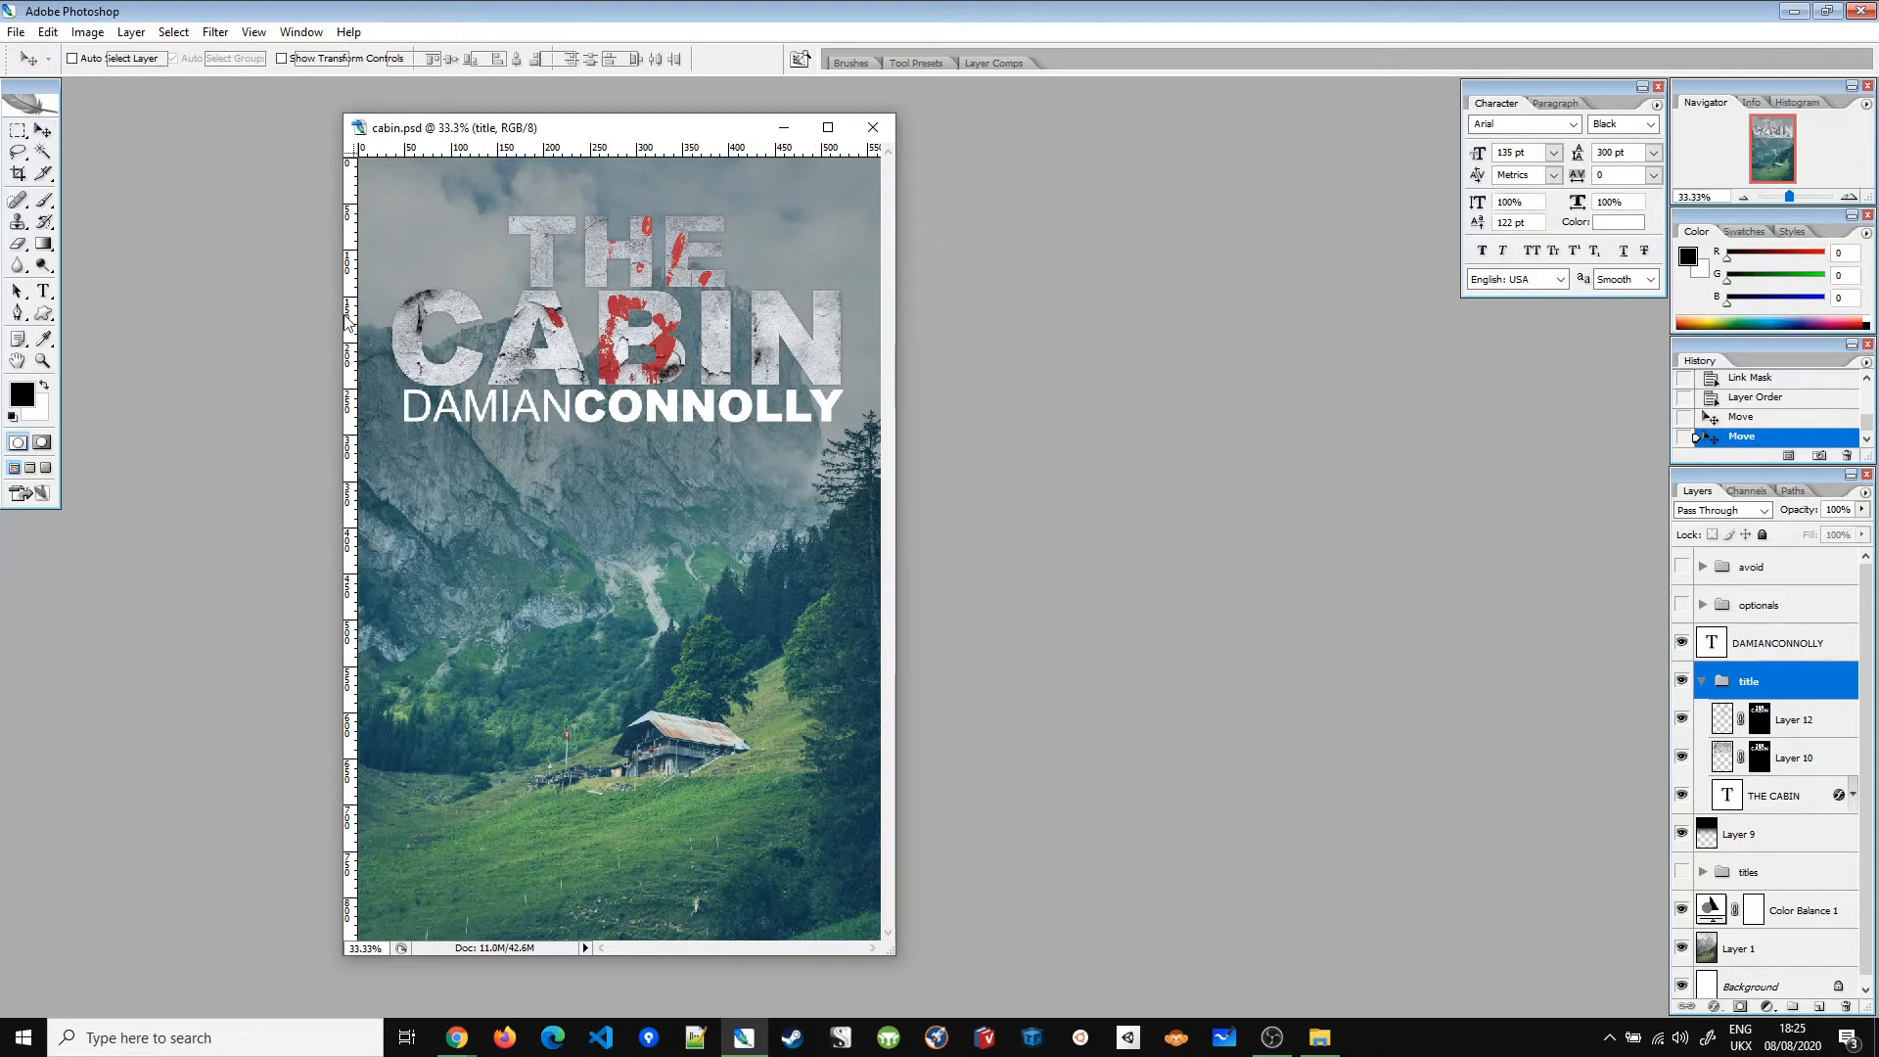
{"action": "left_click_drag", "start_coordinate": [388, 177], "coordinate": [359, 150]}
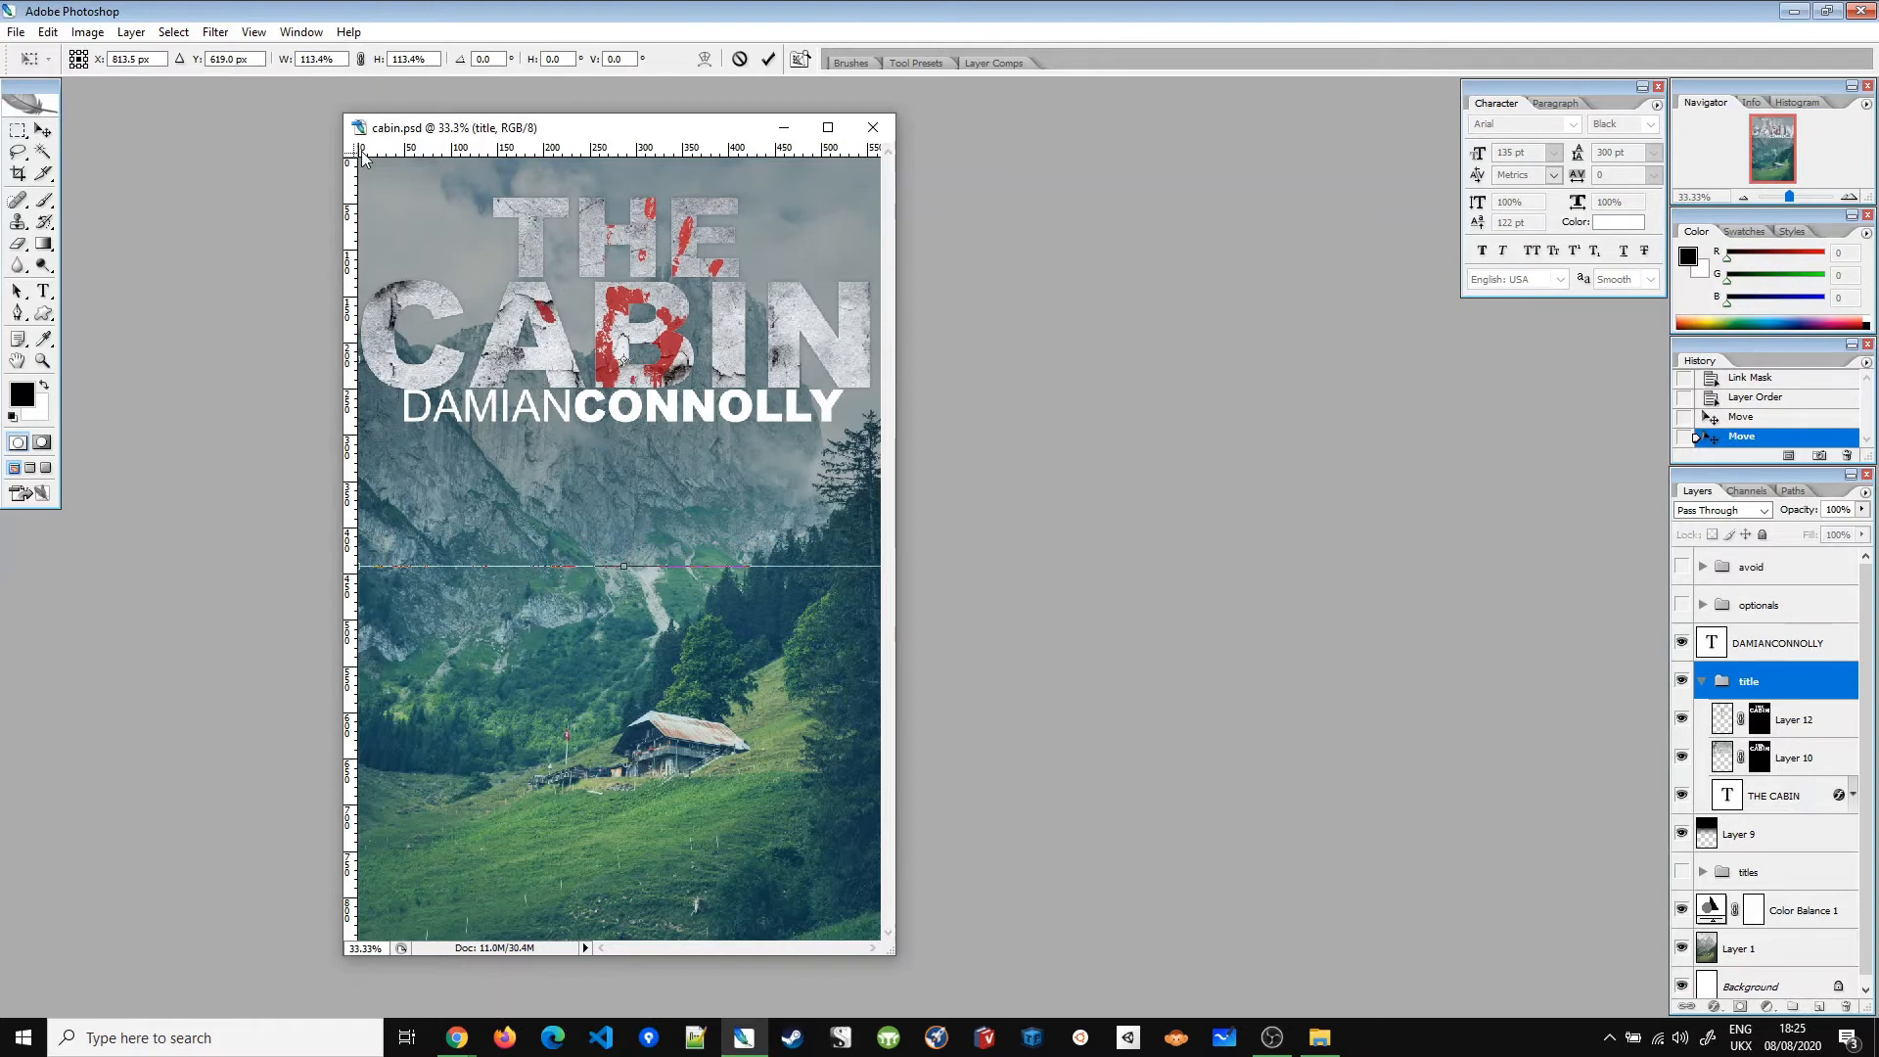
{"action": "key", "text": "Return"}
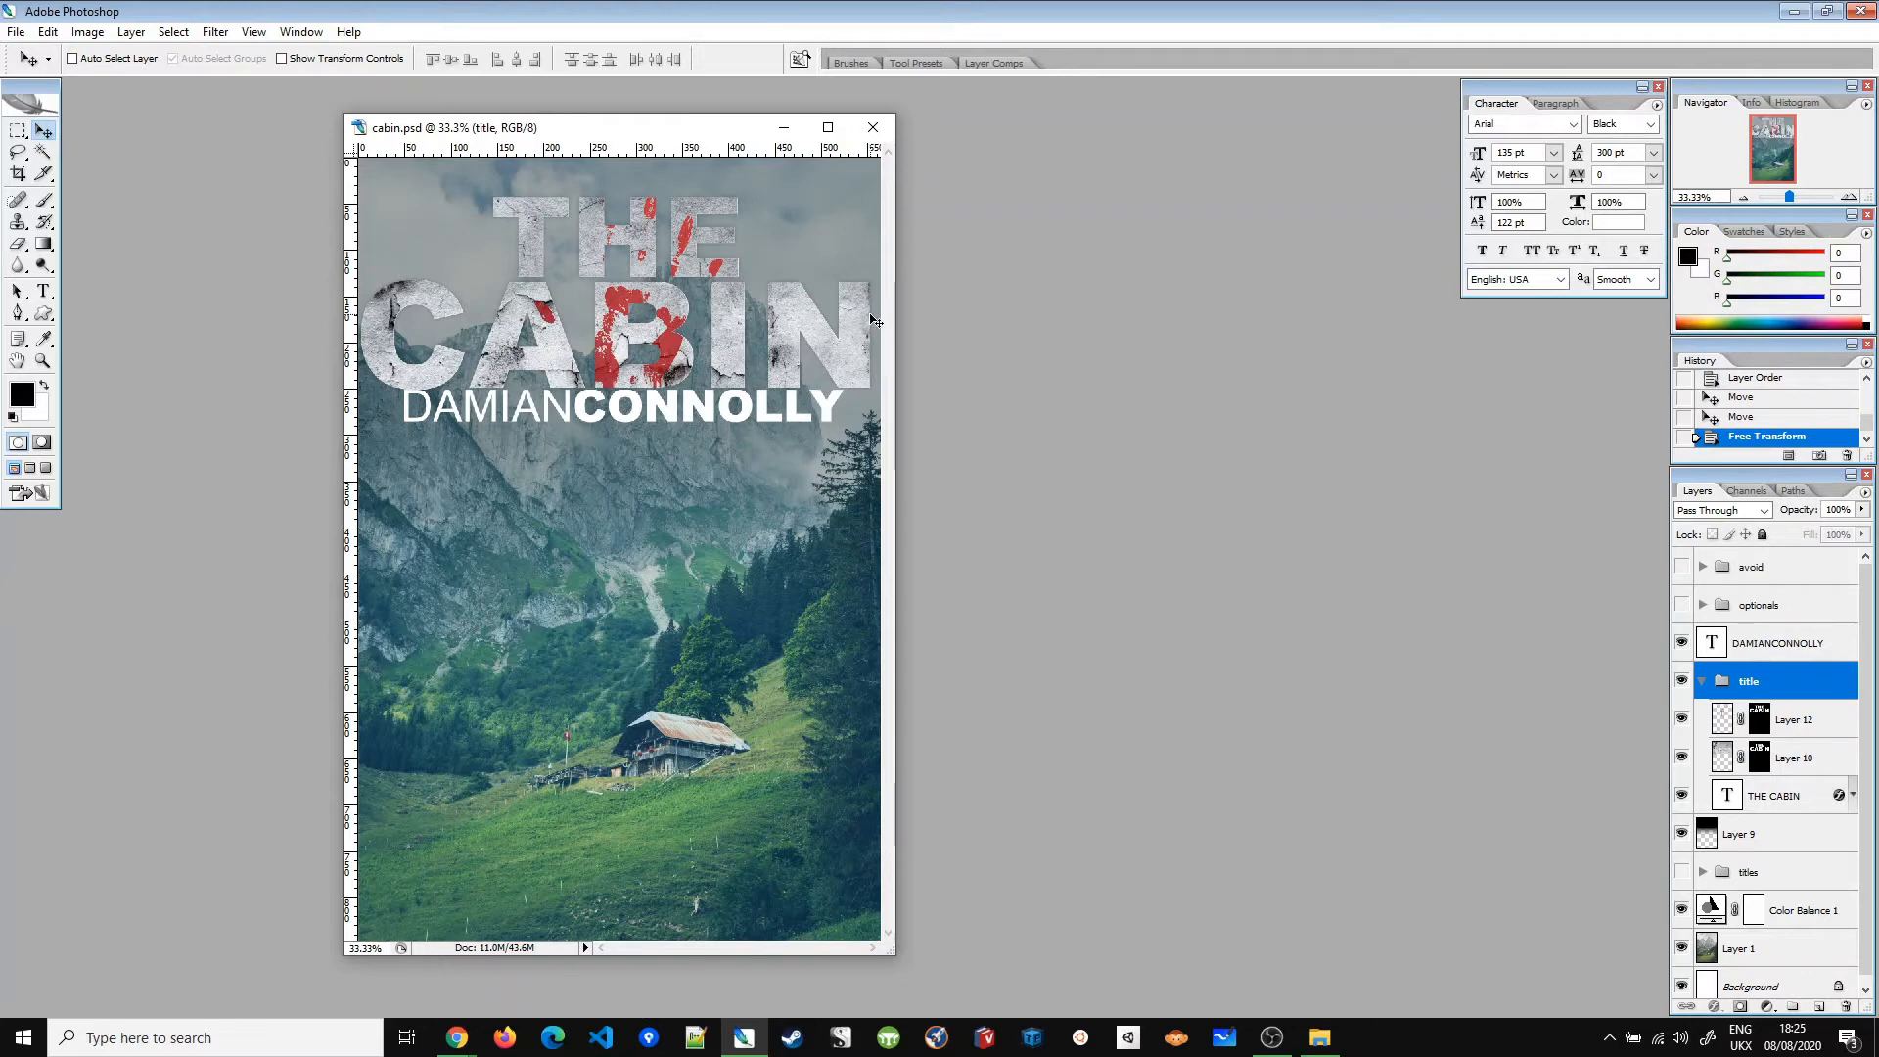
{"action": "left_click", "coordinate": [1792, 418]}
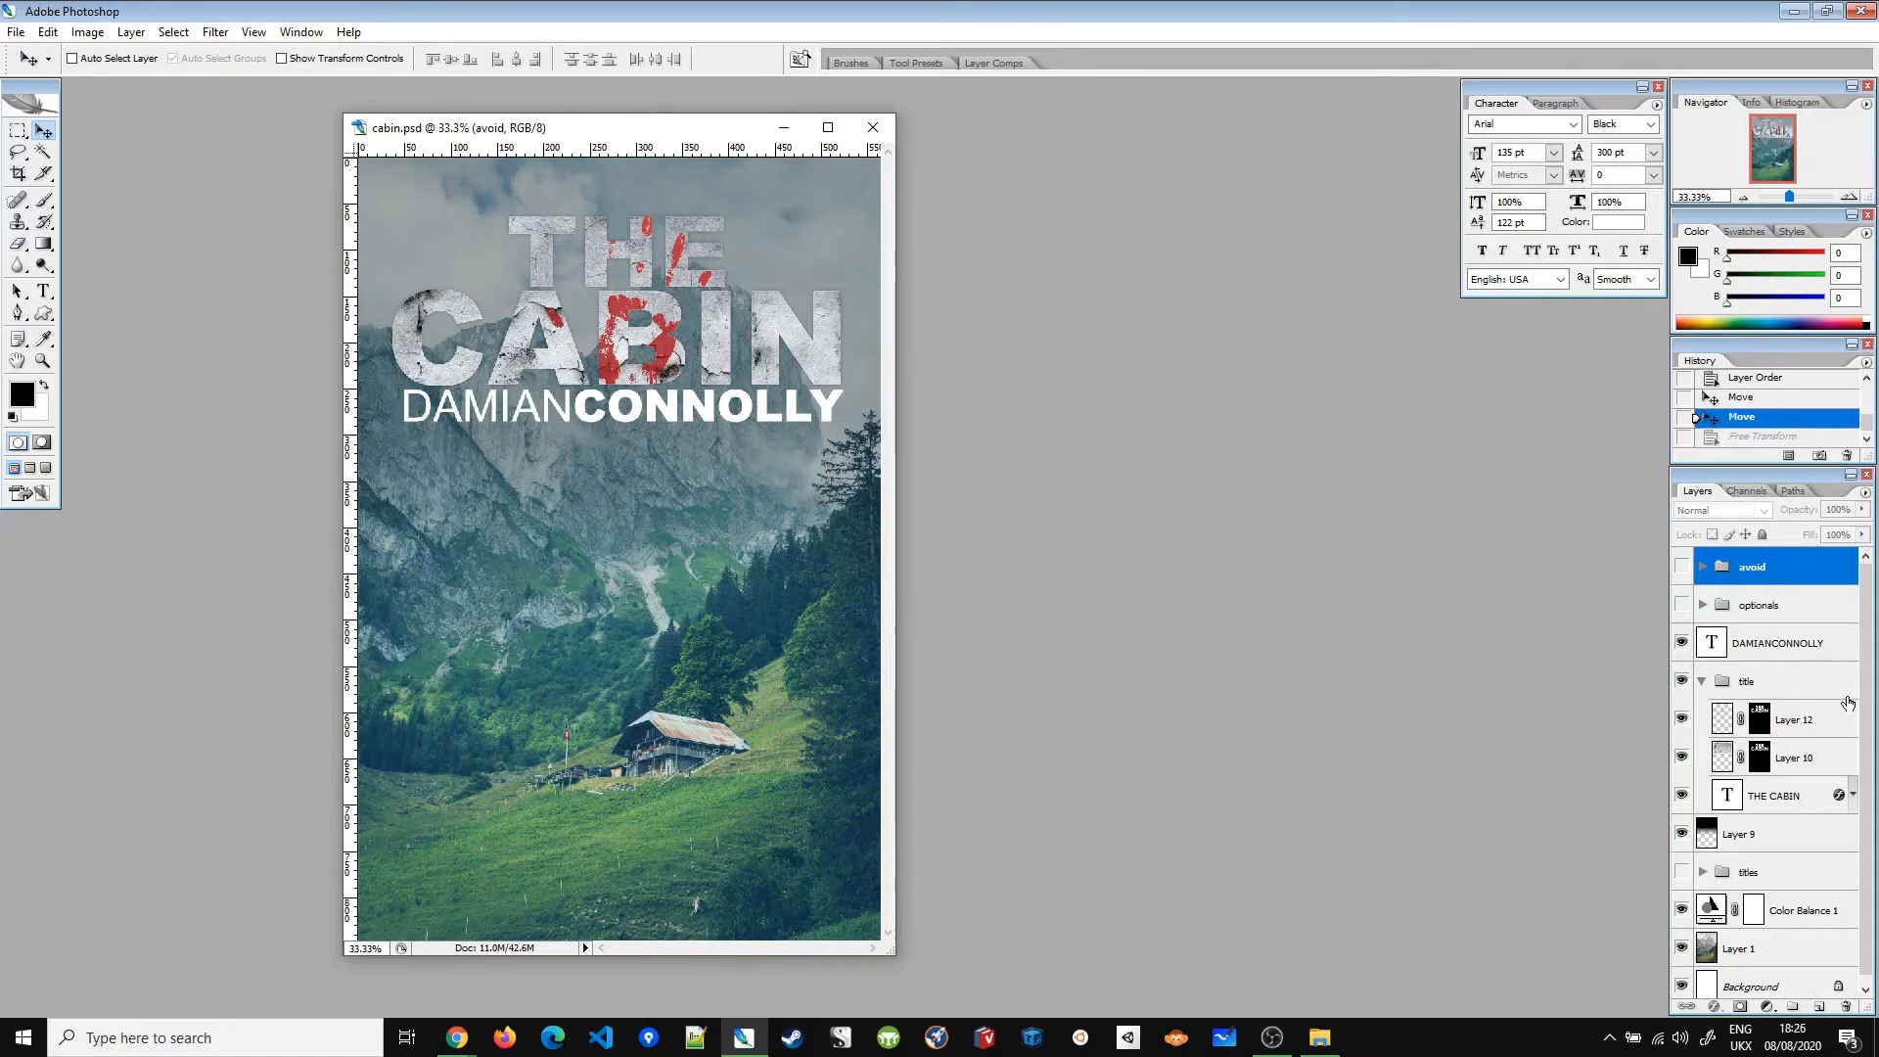
{"action": "left_click", "coordinate": [1804, 638]}
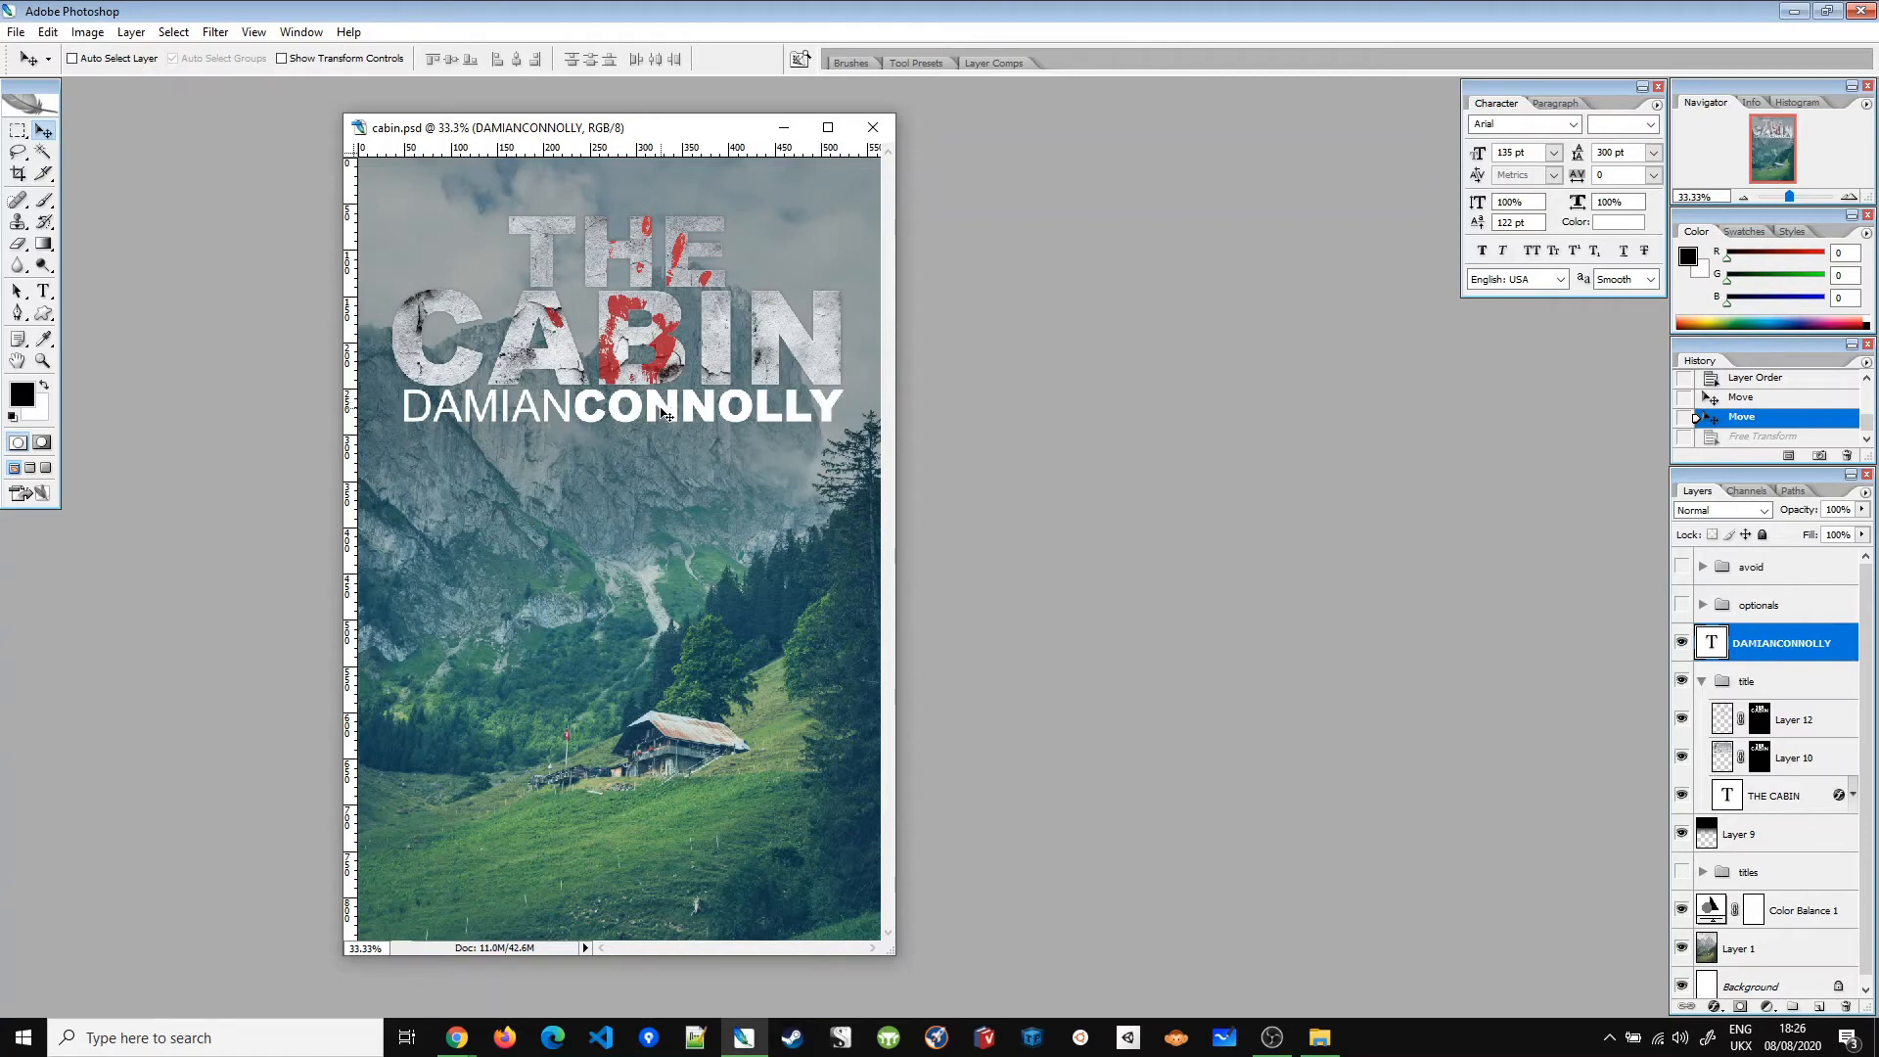
Step: Reposition DAMIANCONNOLLY against the guides, nudging it up and a few pixels left
{"action": "mouse_move", "coordinate": [670, 412]}
{"action": "left_mouse_down"}
{"action": "mouse_move", "coordinate": [693, 183]}
{"action": "mouse_move", "coordinate": [738, 859]}
{"action": "mouse_move", "coordinate": [752, 566]}
{"action": "mouse_move", "coordinate": [698, 423]}
{"action": "left_mouse_up"}
{"action": "key", "text": "ctrl+semicolon"}
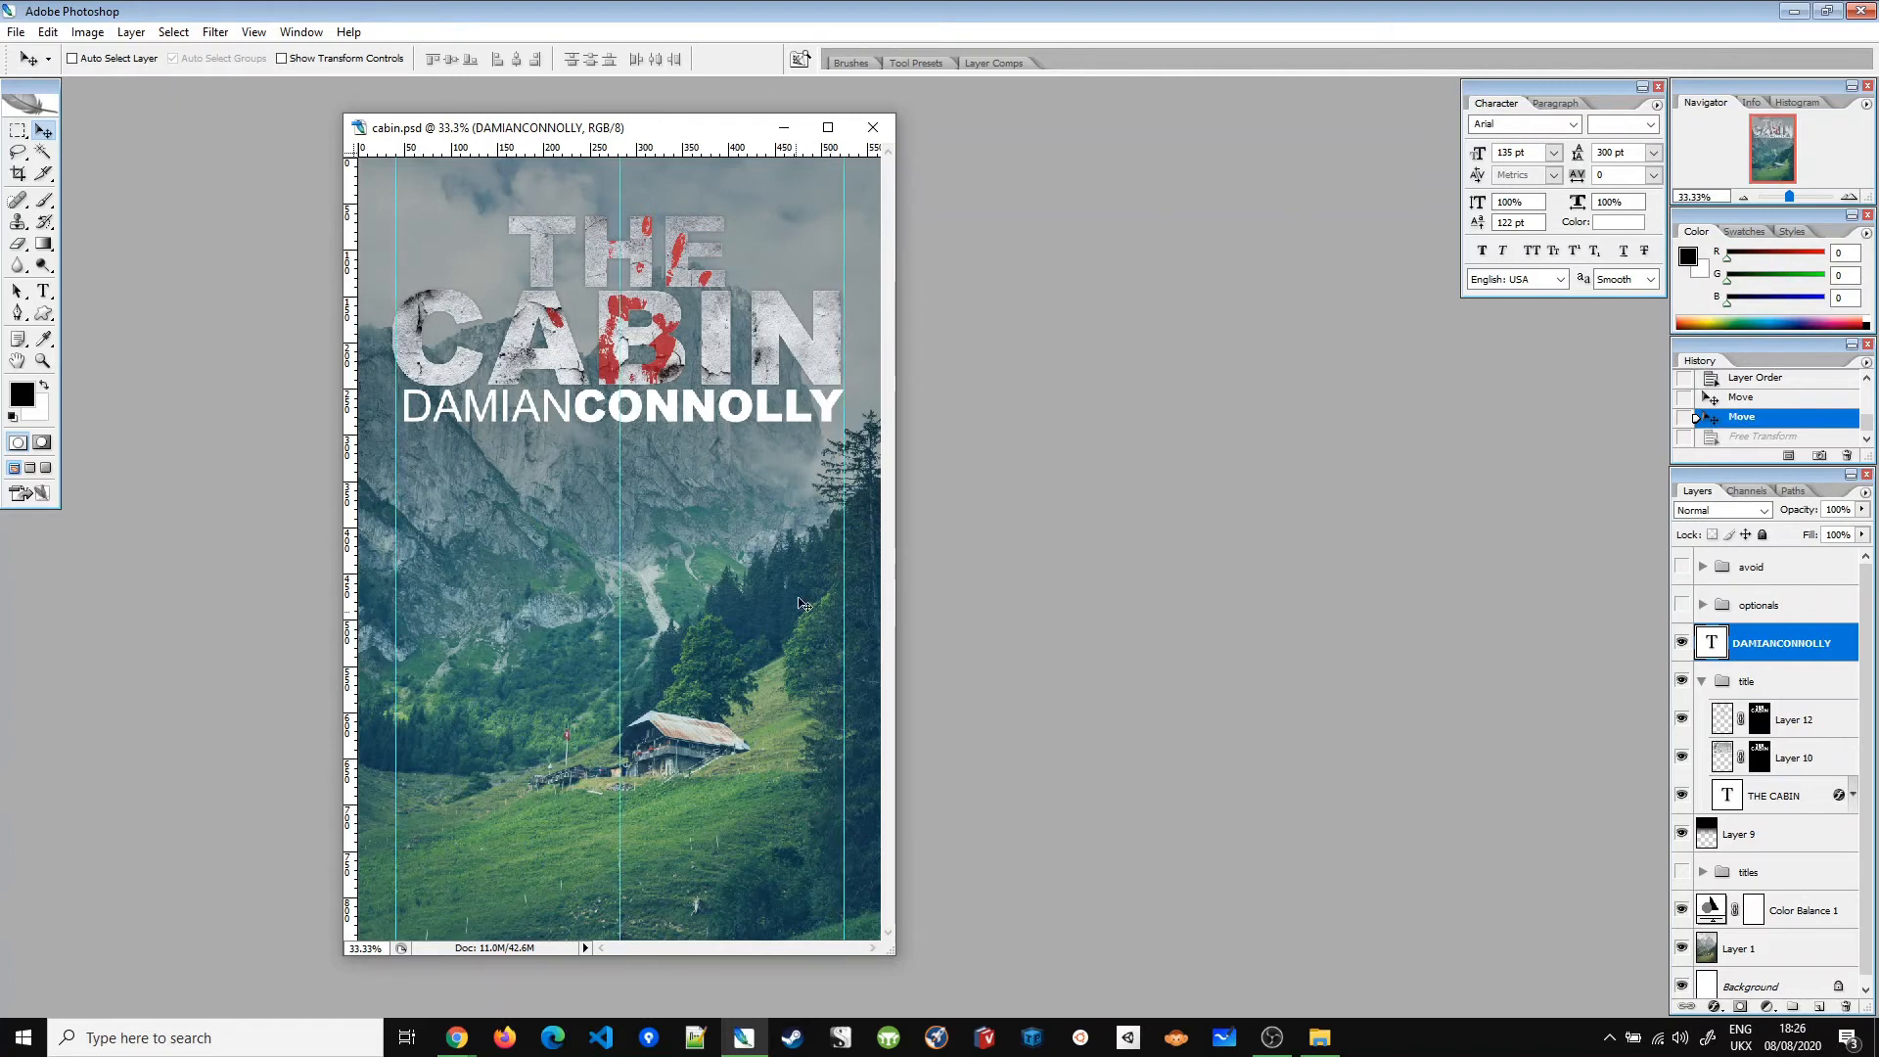
{"action": "left_click_drag", "start_coordinate": [769, 408], "coordinate": [762, 412]}
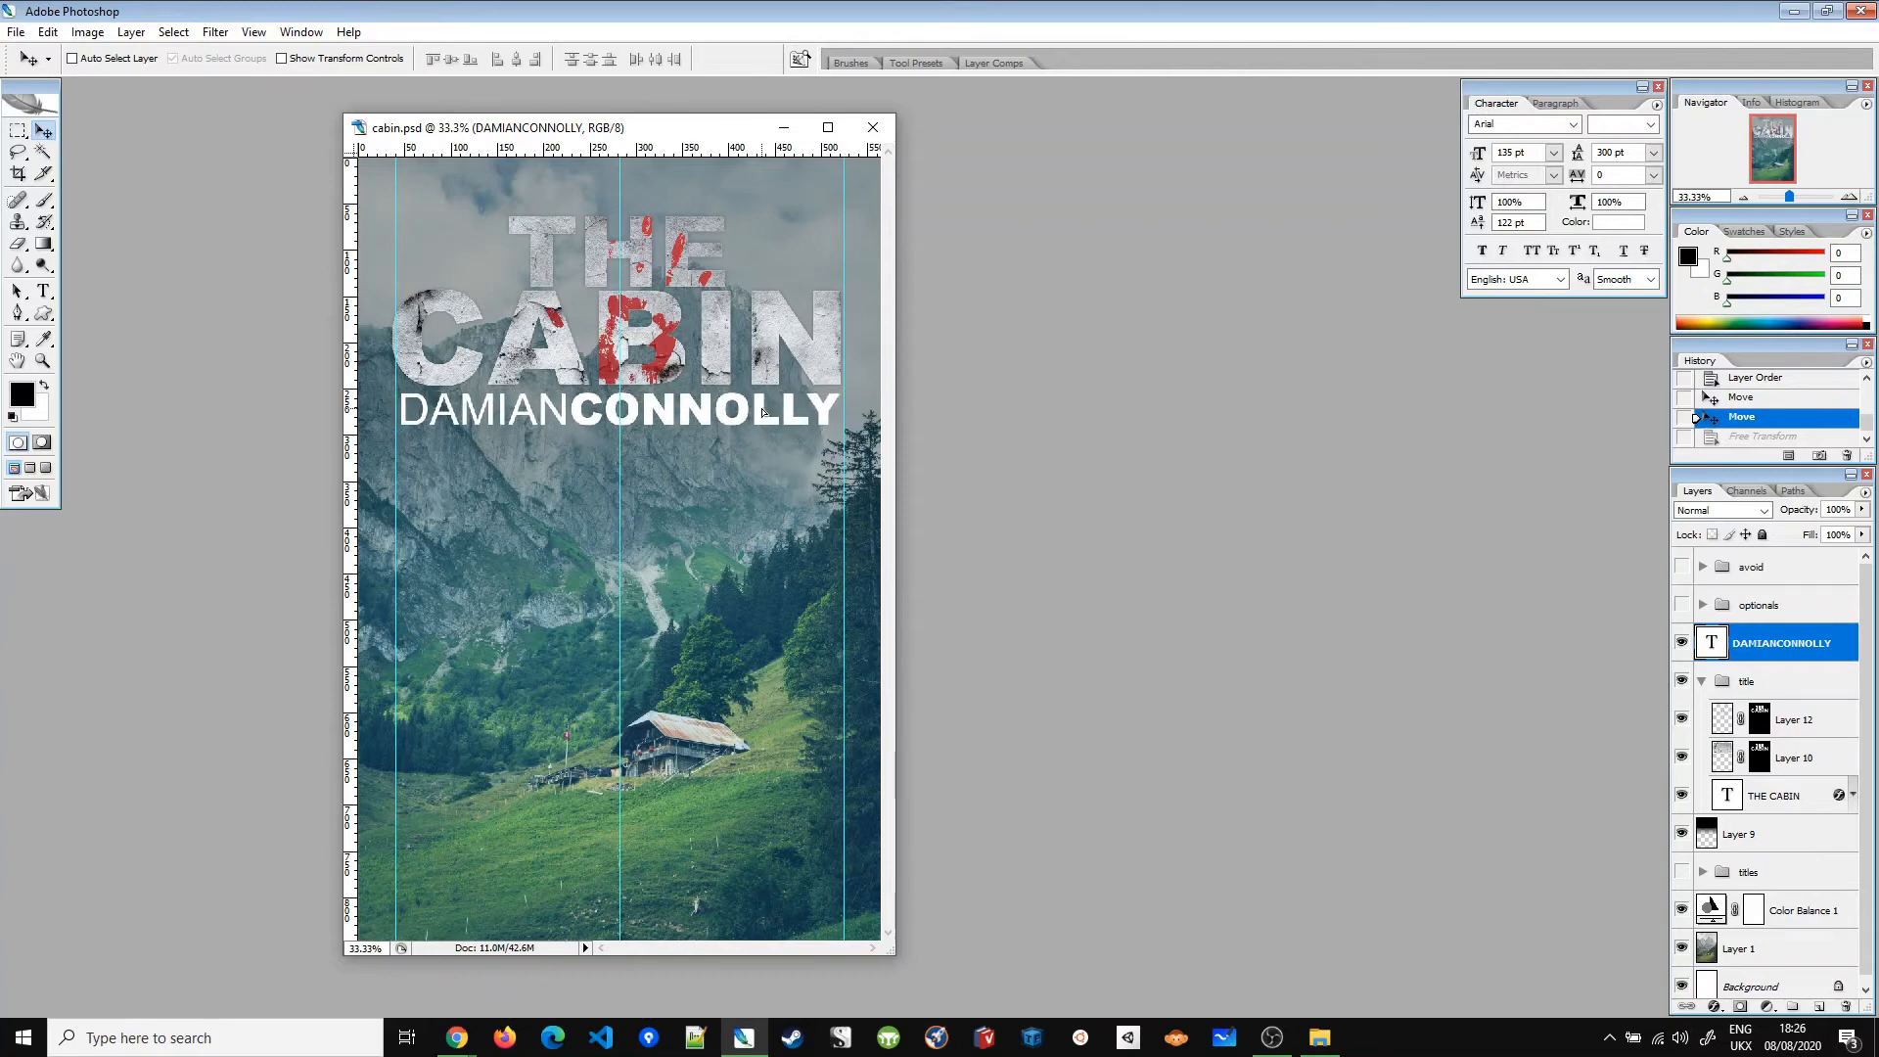
{"action": "key", "text": "shift+Up"}
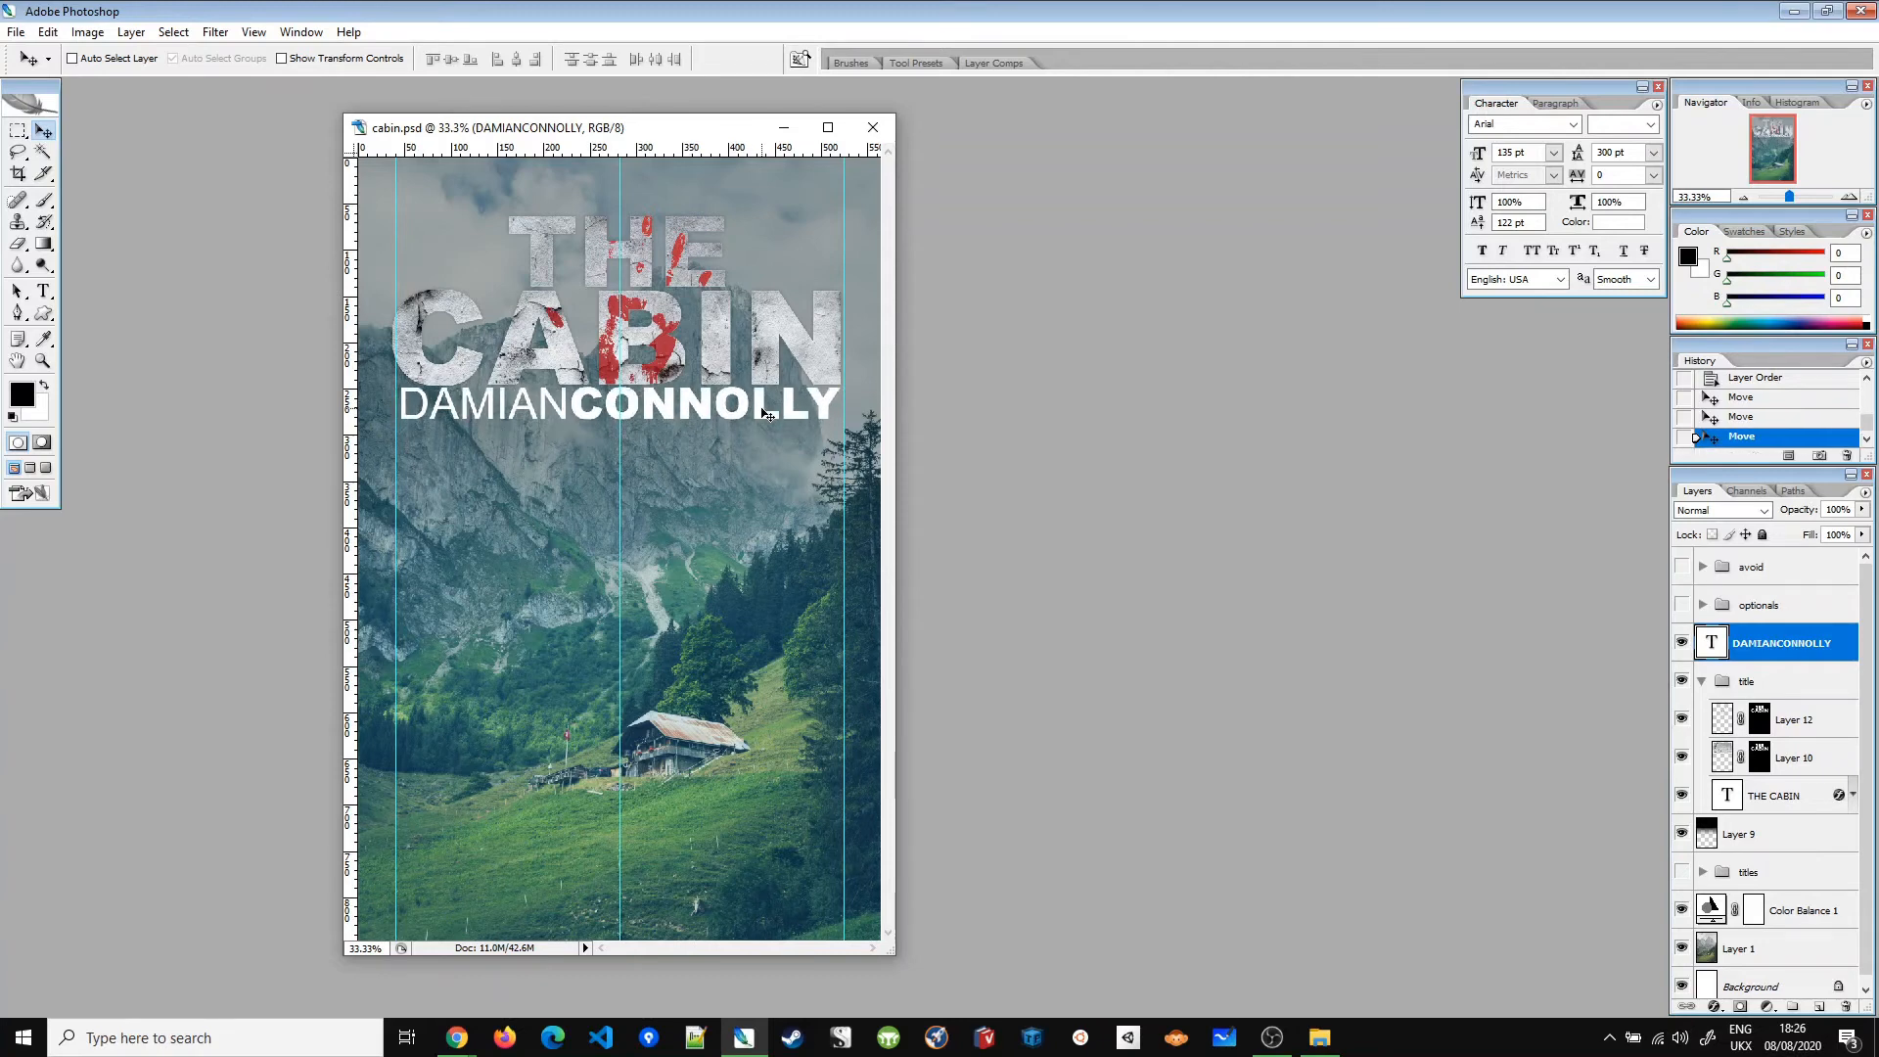
{"action": "key", "text": "ctrl+semicolon"}
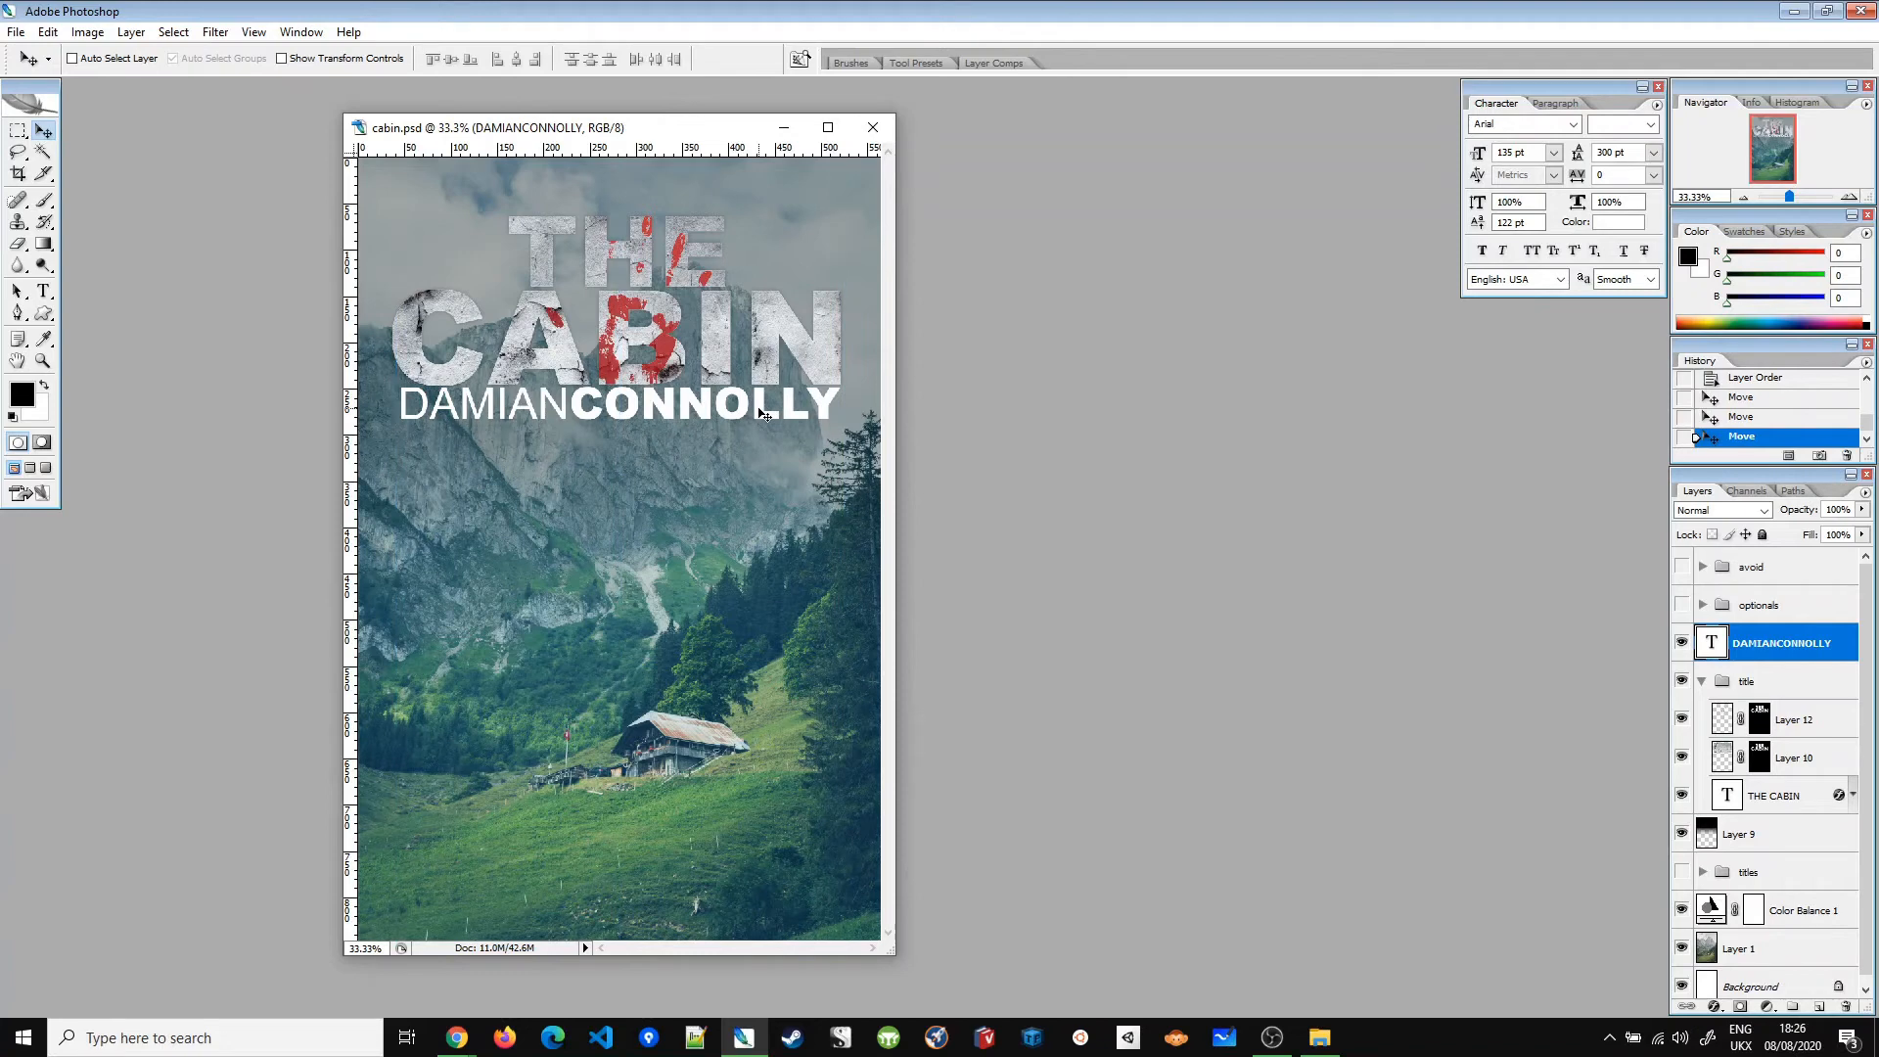
{"action": "key", "text": "shift+Left"}
{"action": "key", "text": "shift+Left"}
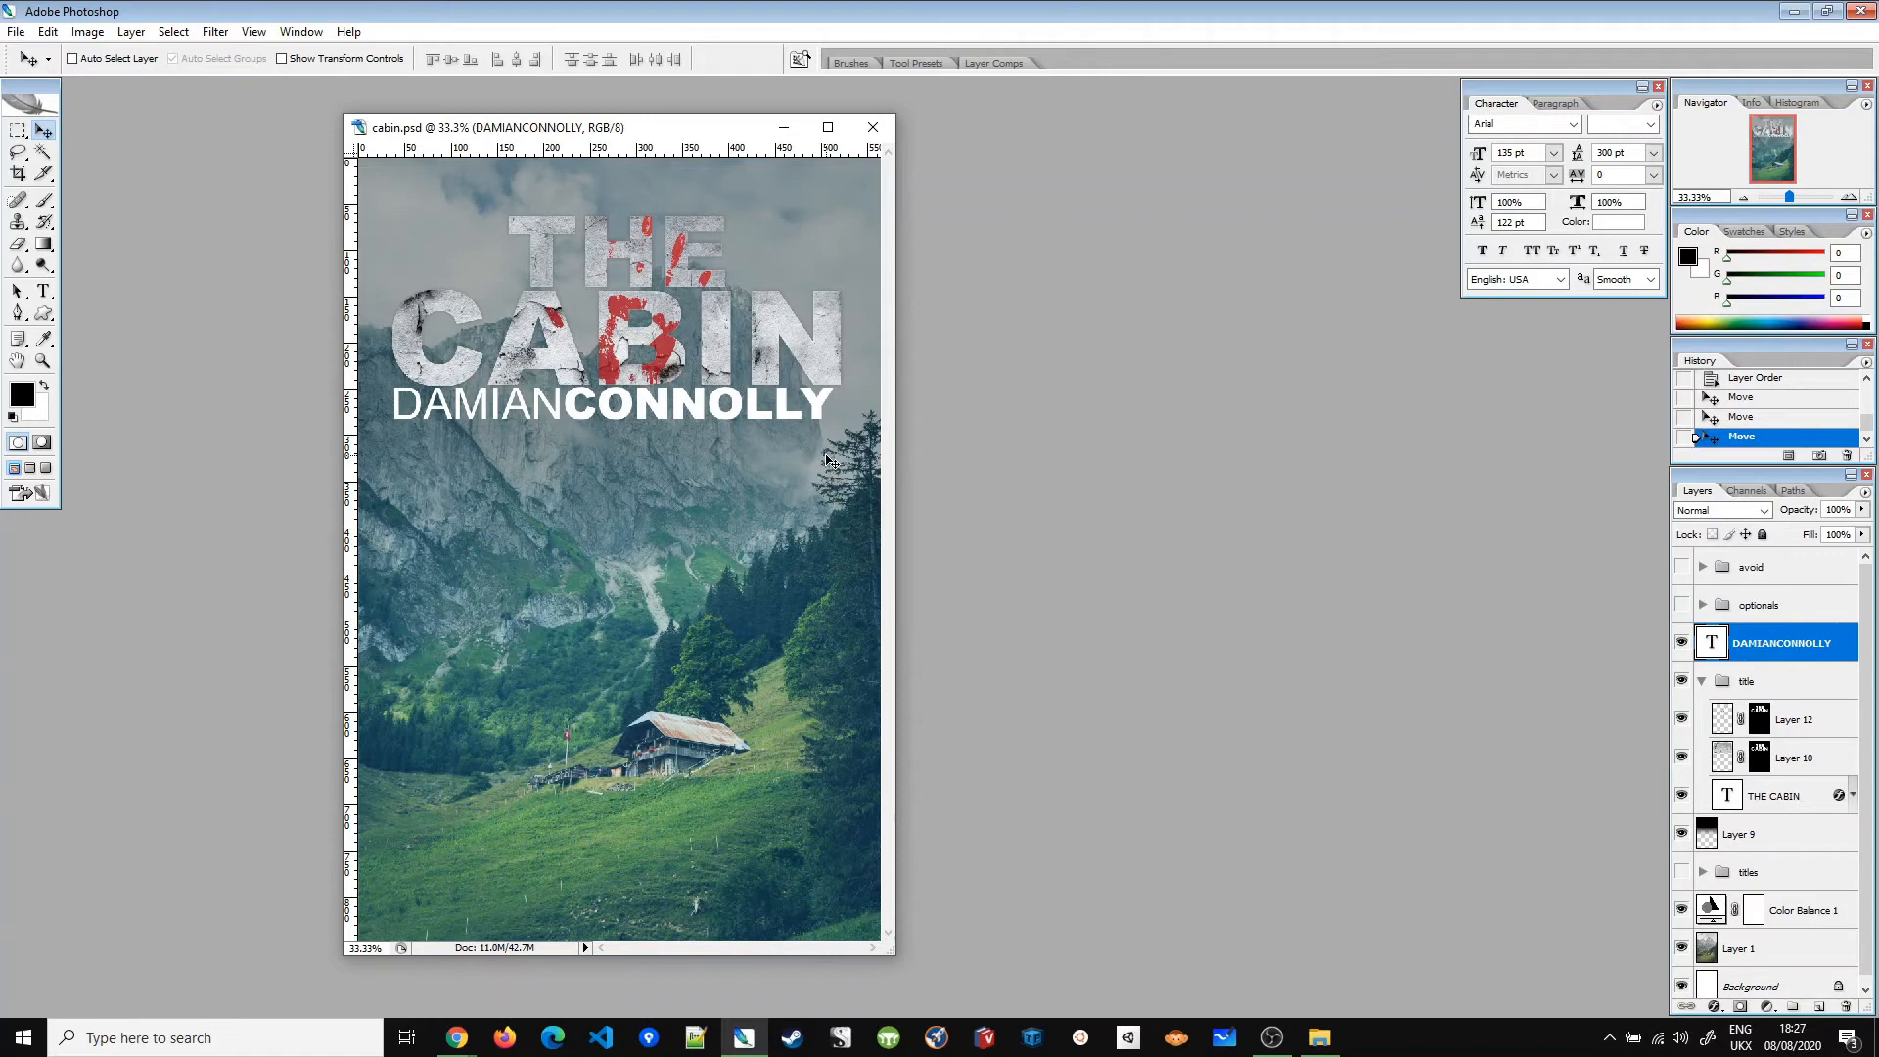
Step: Revert the author name moves by returning to the Layer Order history state
{"action": "left_click", "coordinate": [1767, 380]}
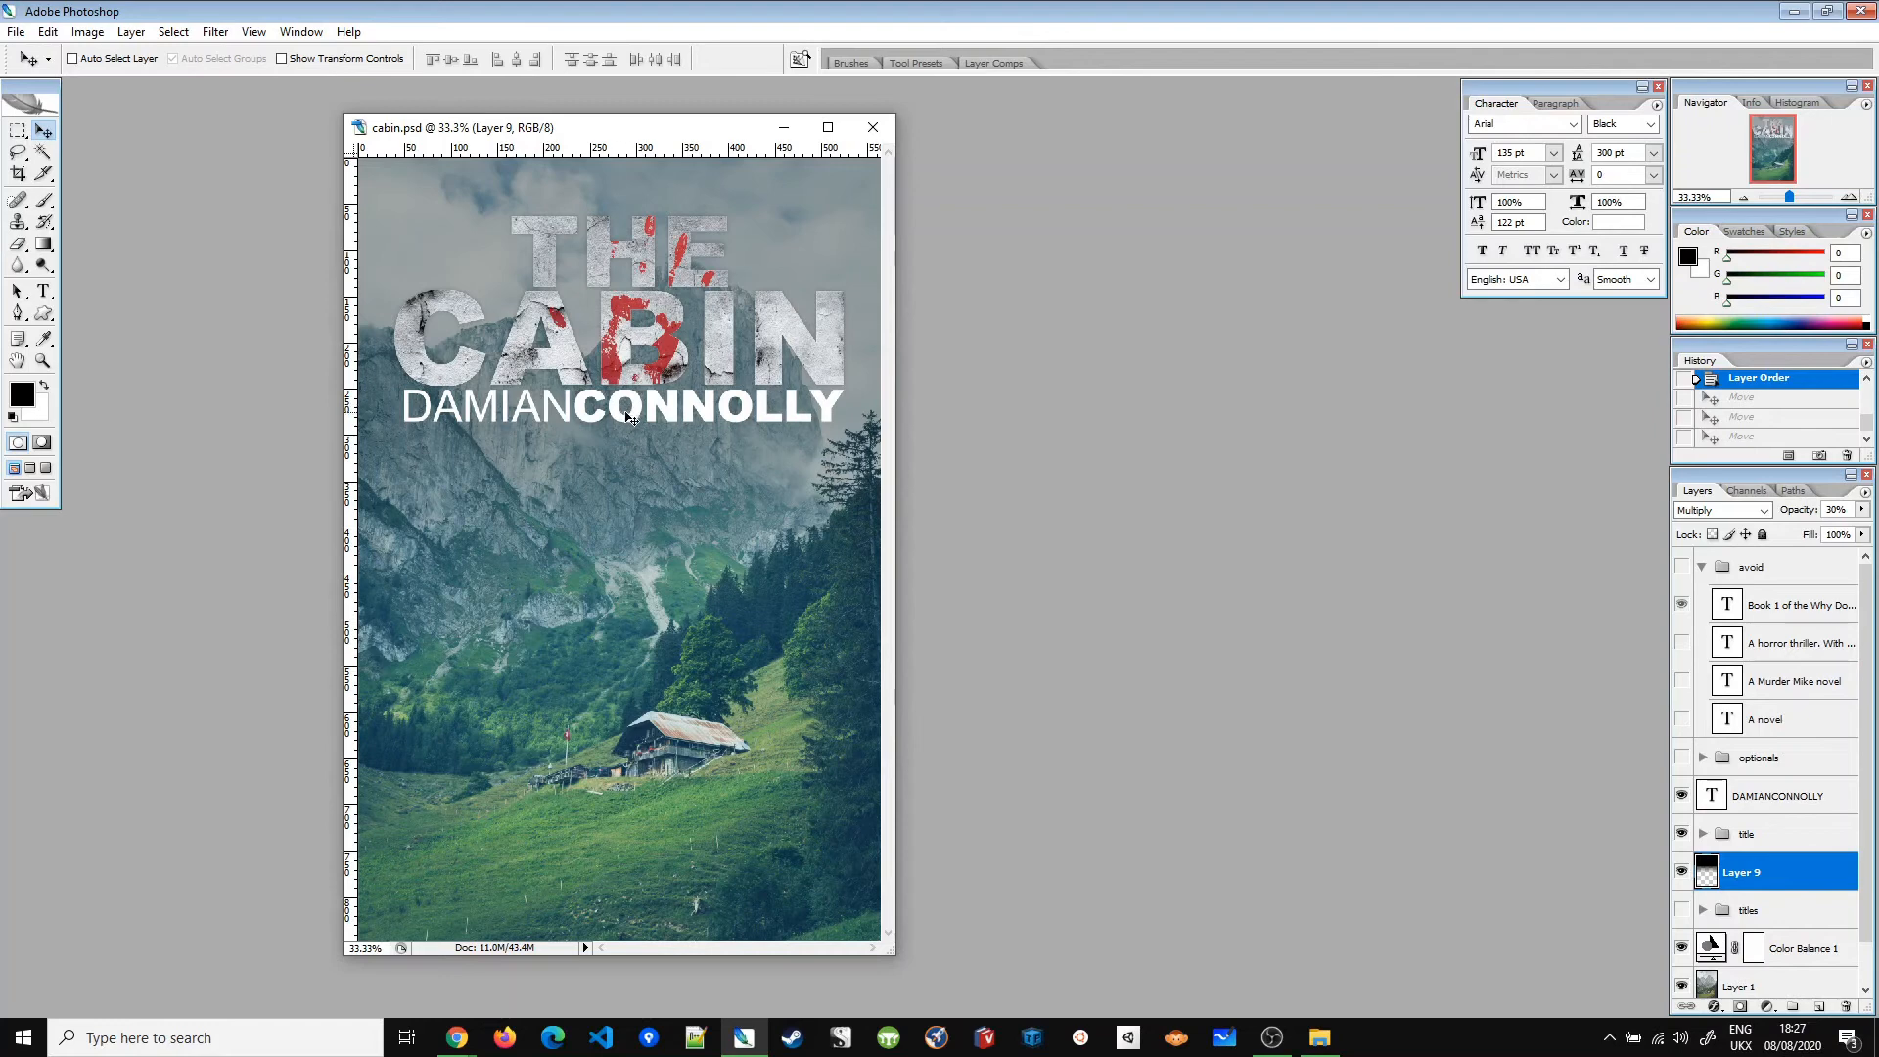
{"action": "key", "text": "shift+Down"}
{"action": "key", "text": "shift+Down"}
{"action": "key", "text": "shift+Down"}
{"action": "key", "text": "shift+Down"}
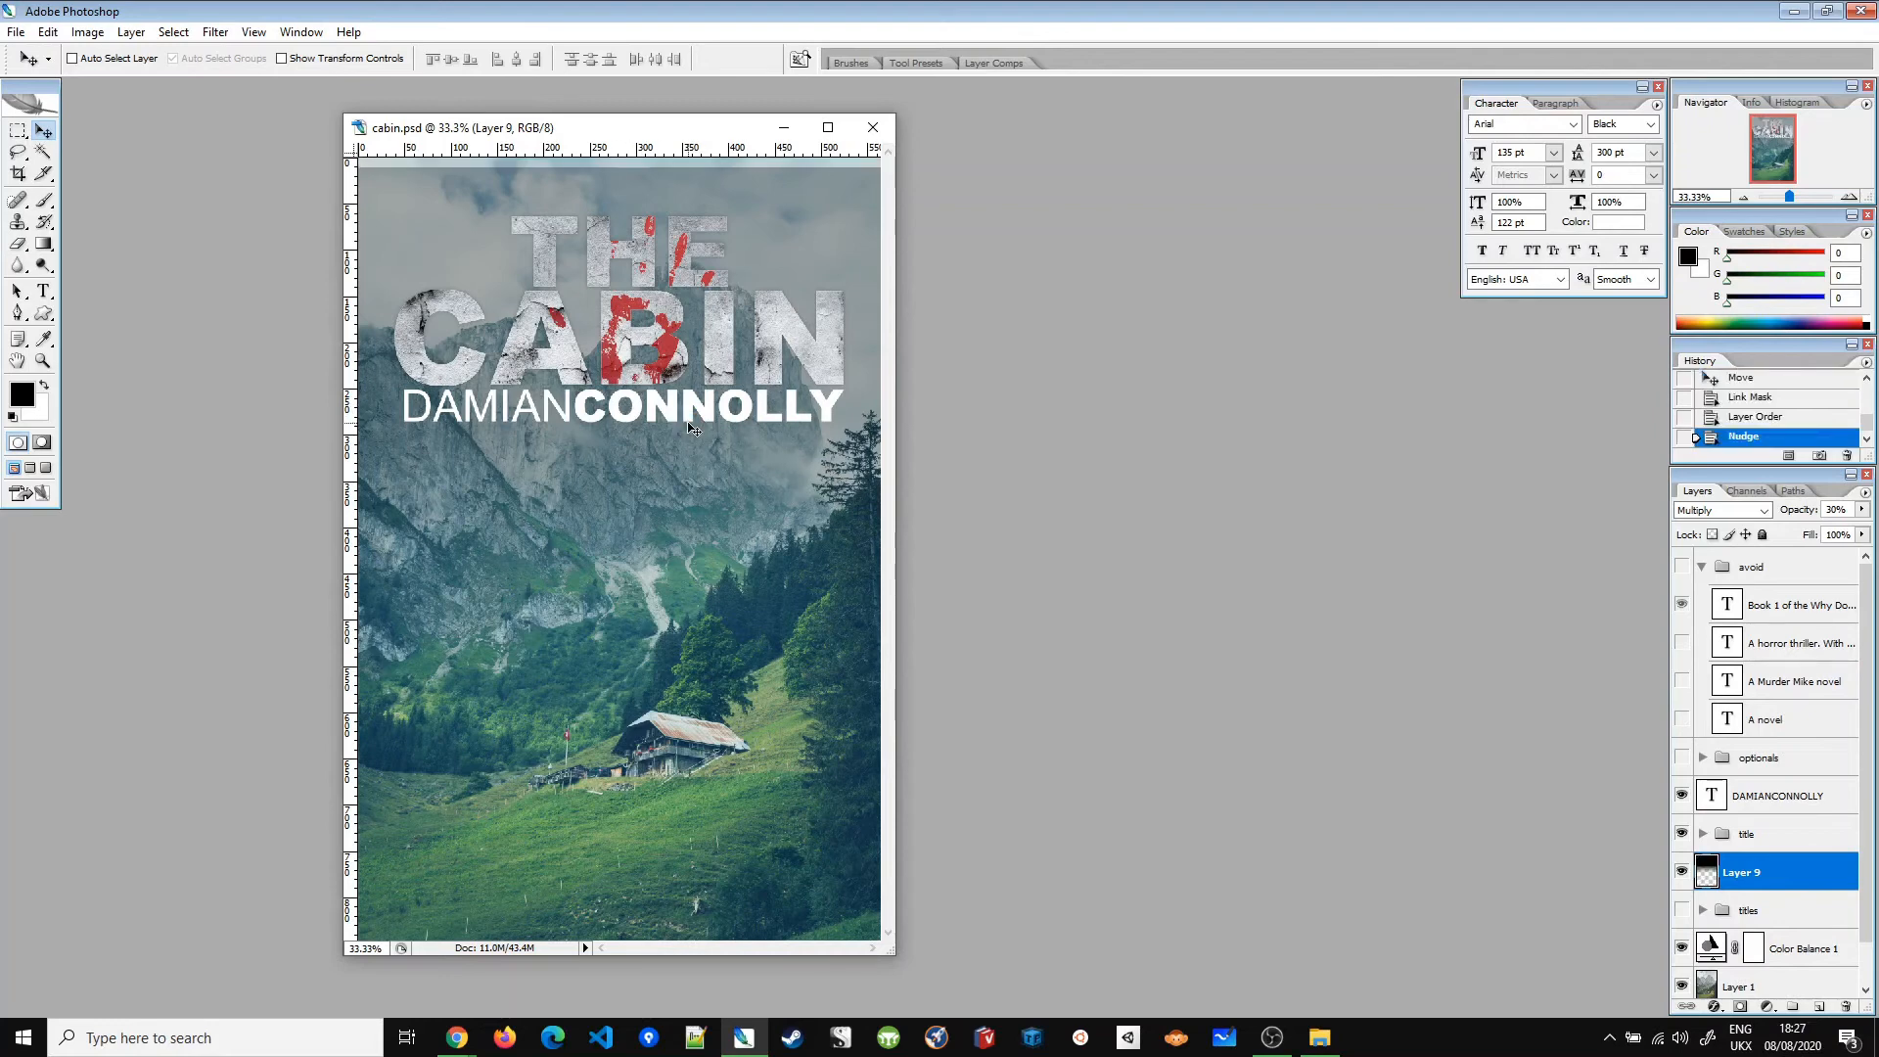
{"action": "key", "text": "ctrl+z"}
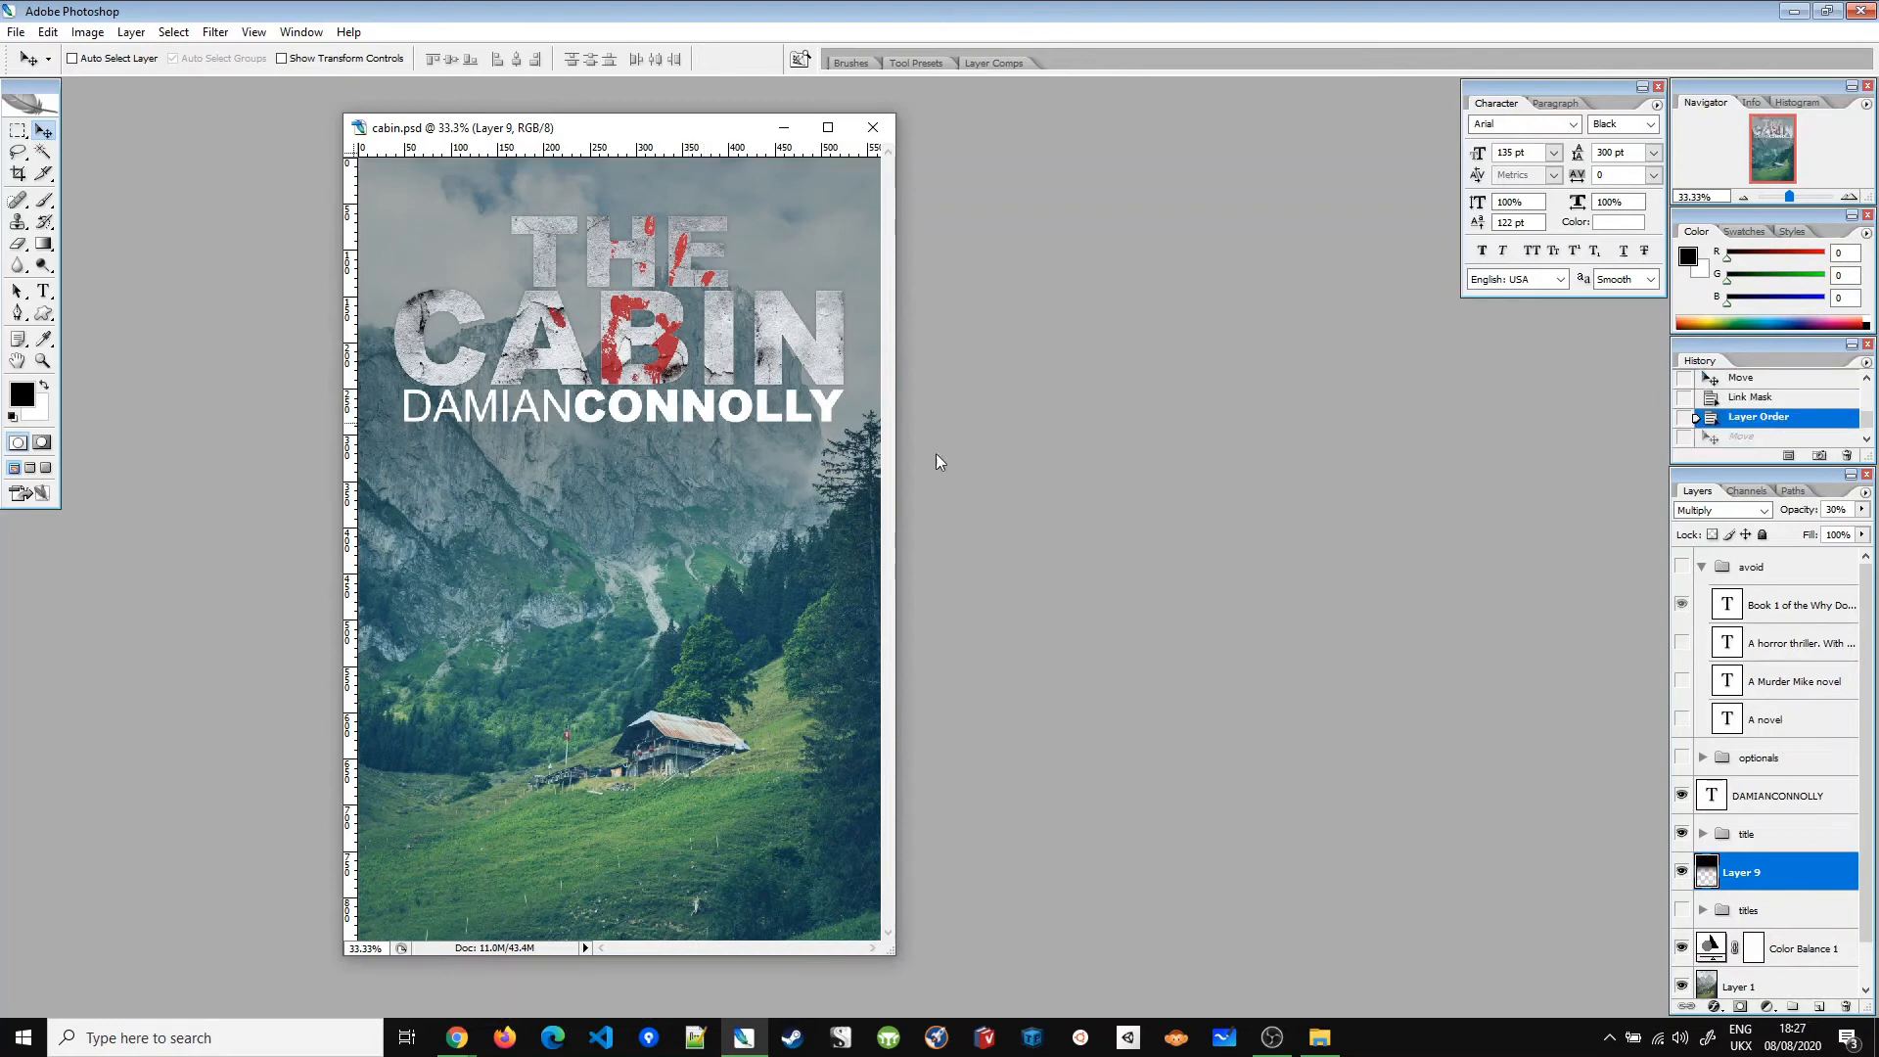
{"action": "left_click", "coordinate": [1772, 797]}
{"action": "key", "text": "Down"}
{"action": "key", "text": "shift+Down"}
{"action": "key", "text": "shift+Down"}
{"action": "key", "text": "shift+Down"}
{"action": "key", "text": "shift+Down"}
{"action": "key", "text": "shift+Down"}
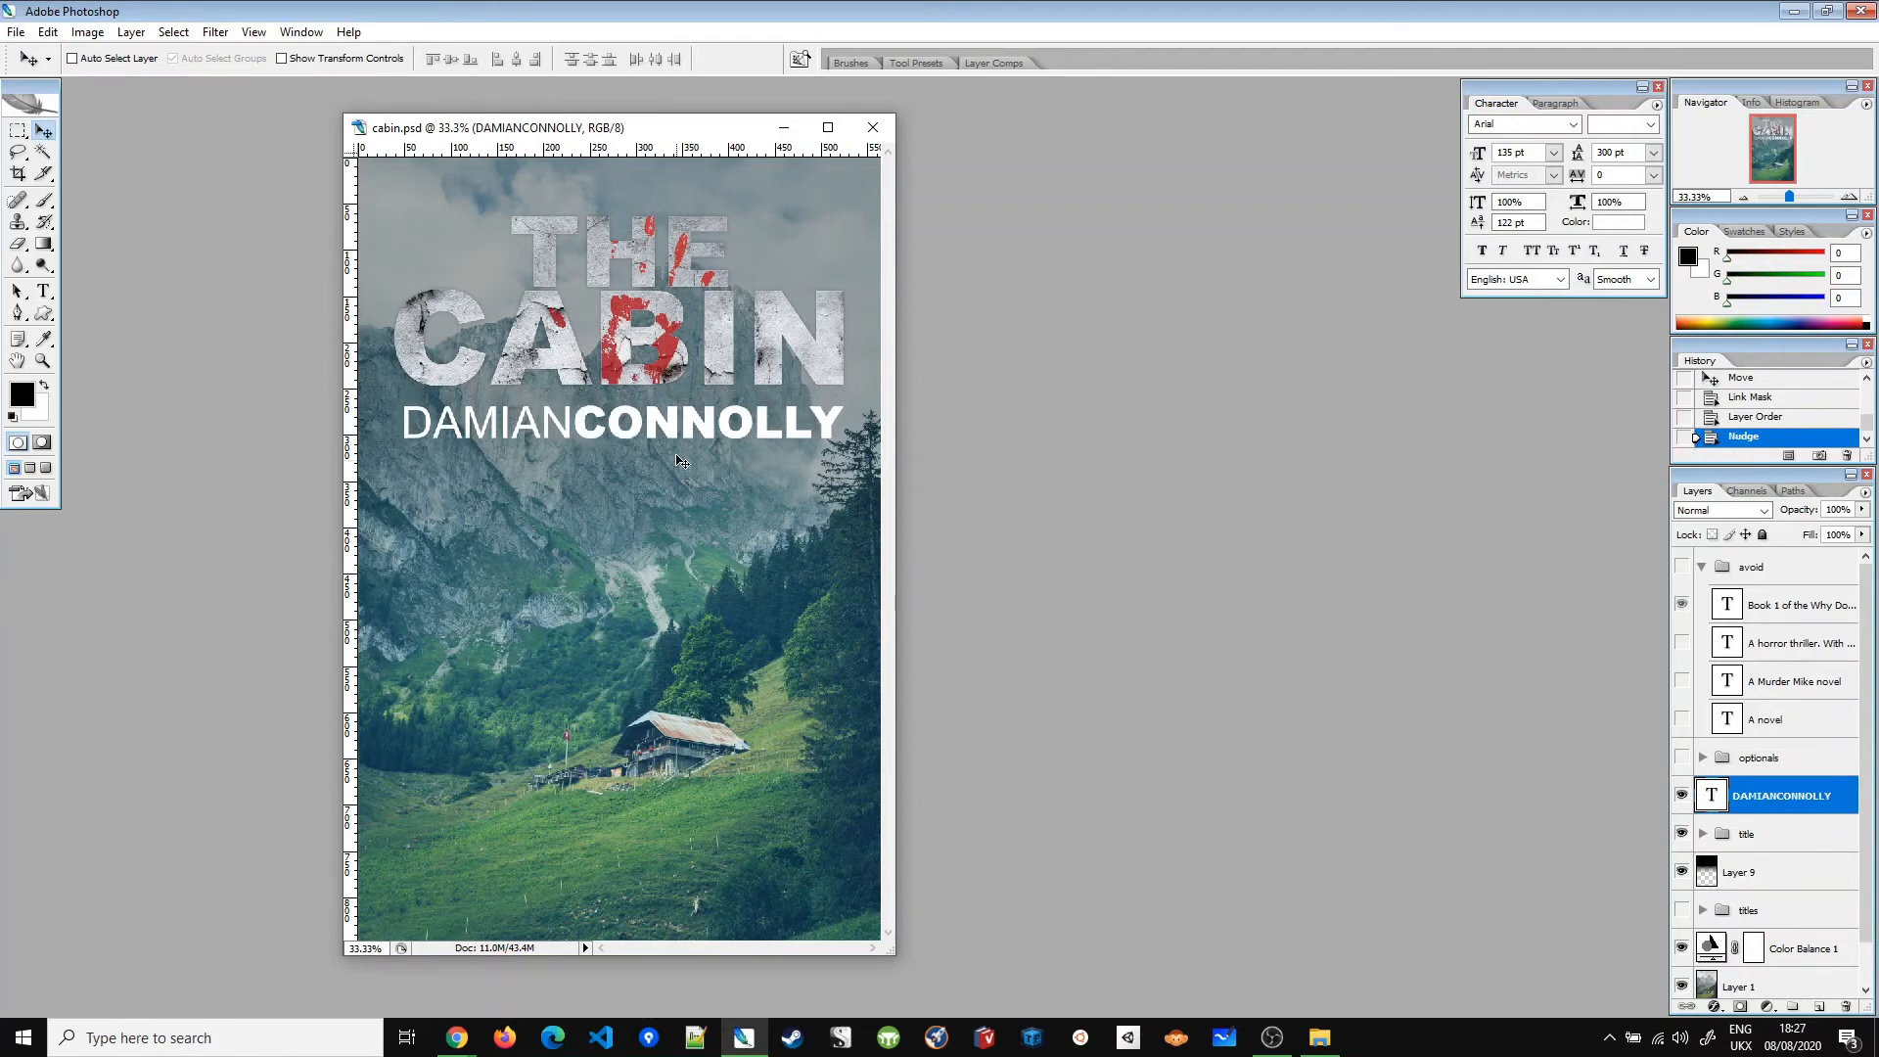
{"action": "left_click_drag", "start_coordinate": [690, 436], "coordinate": [738, 913]}
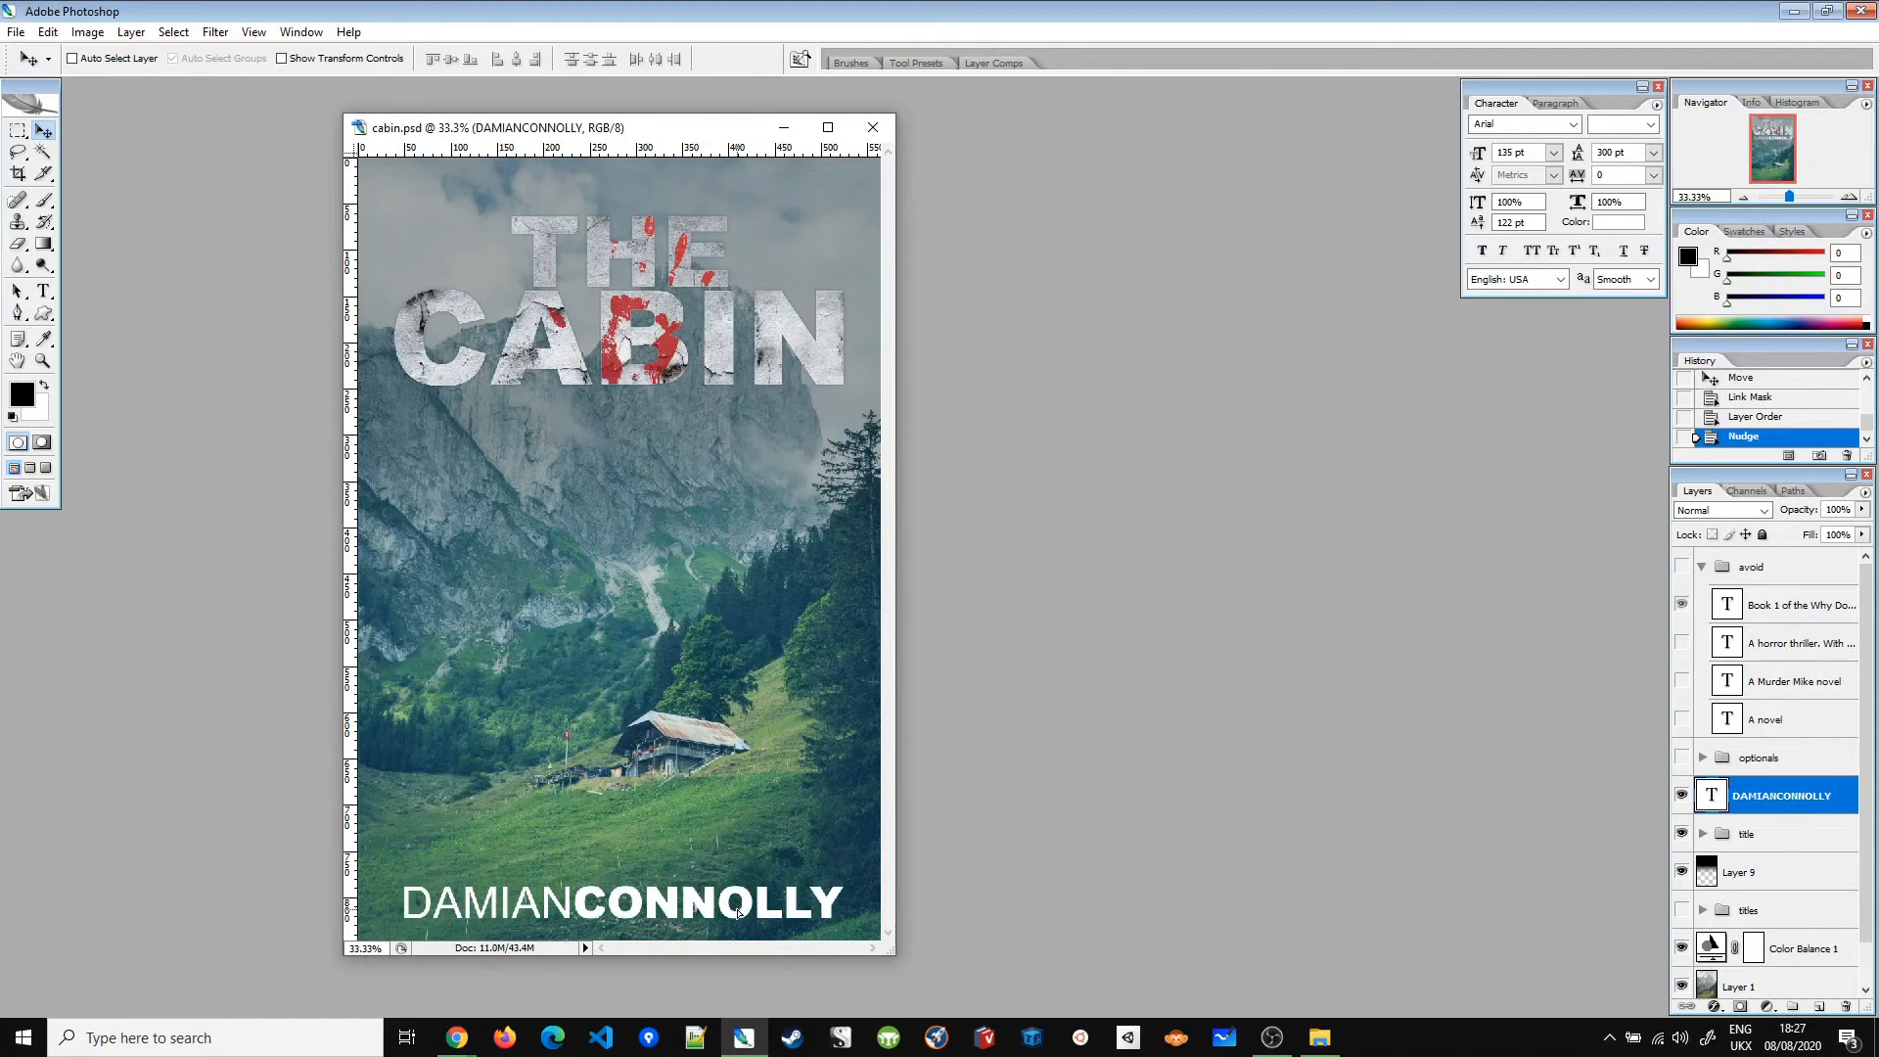
{"action": "key", "text": "ctrl+z"}
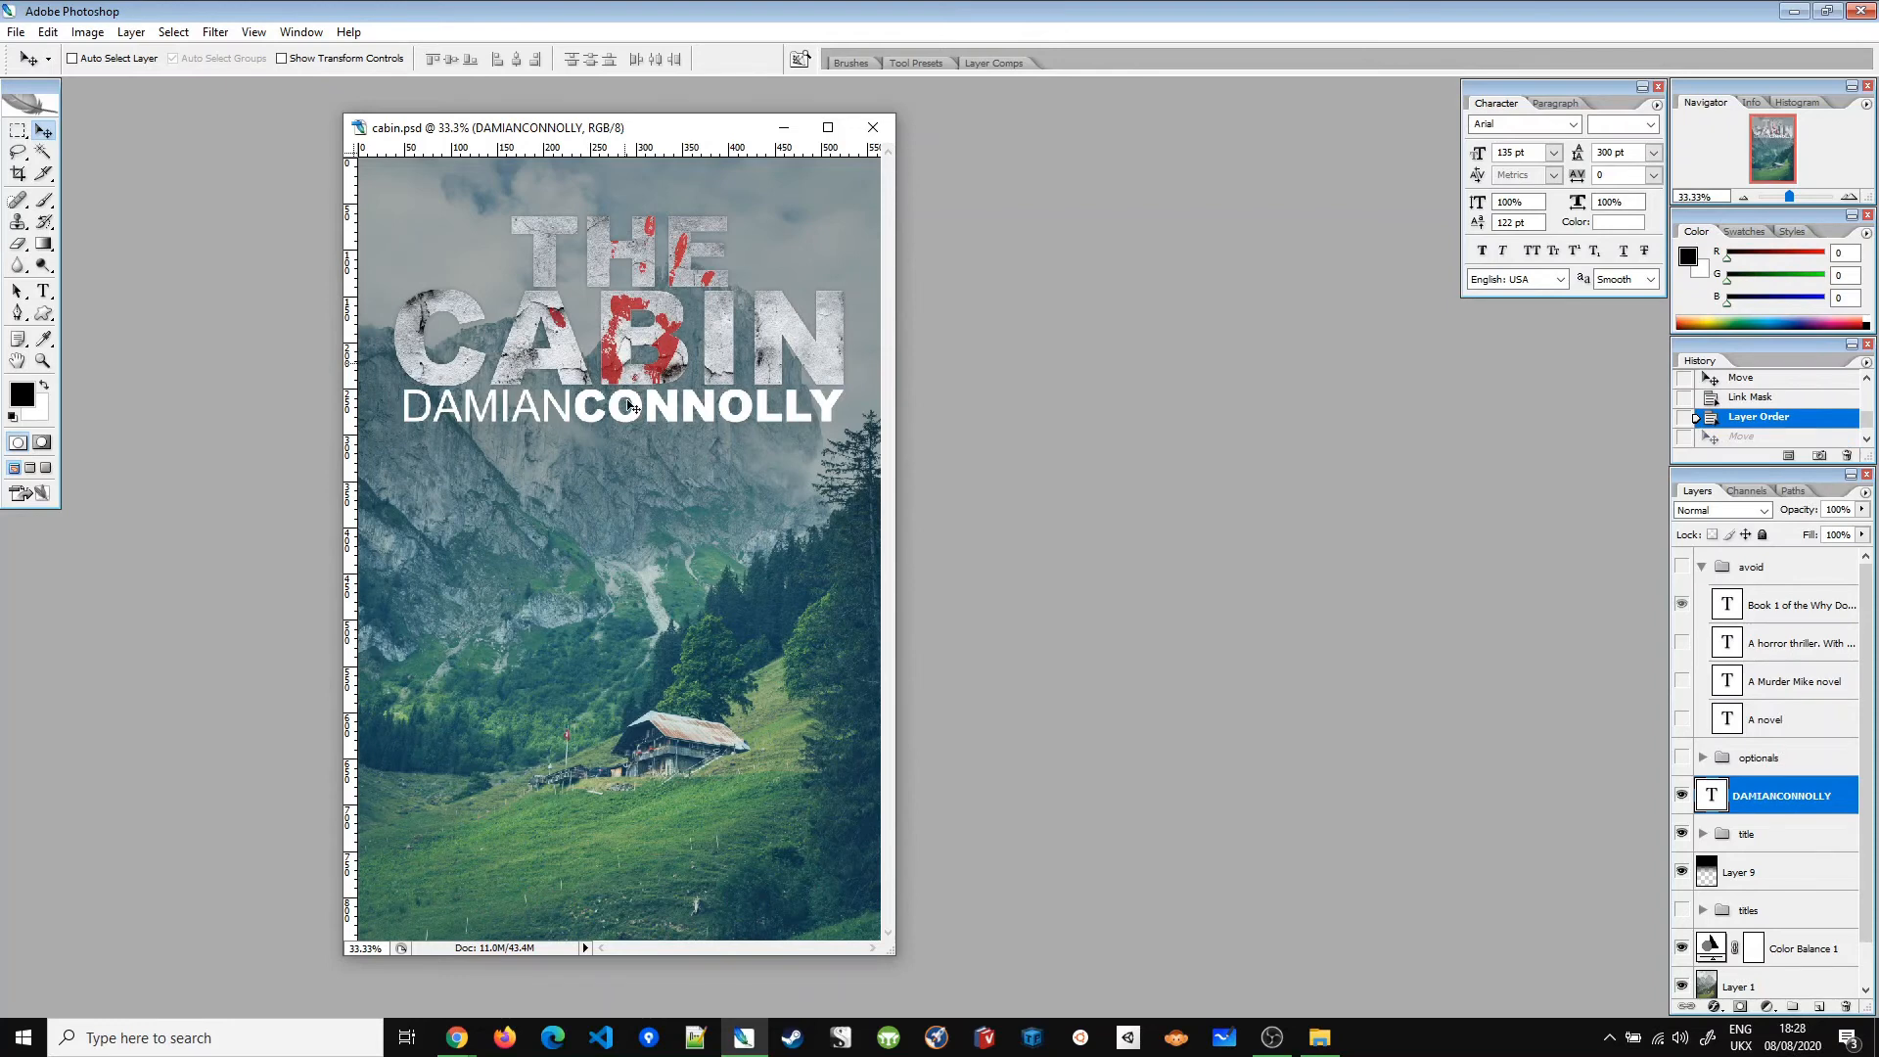
Step: Bring the browser's GRT Calculator page to the front
{"action": "left_click", "coordinate": [460, 1049]}
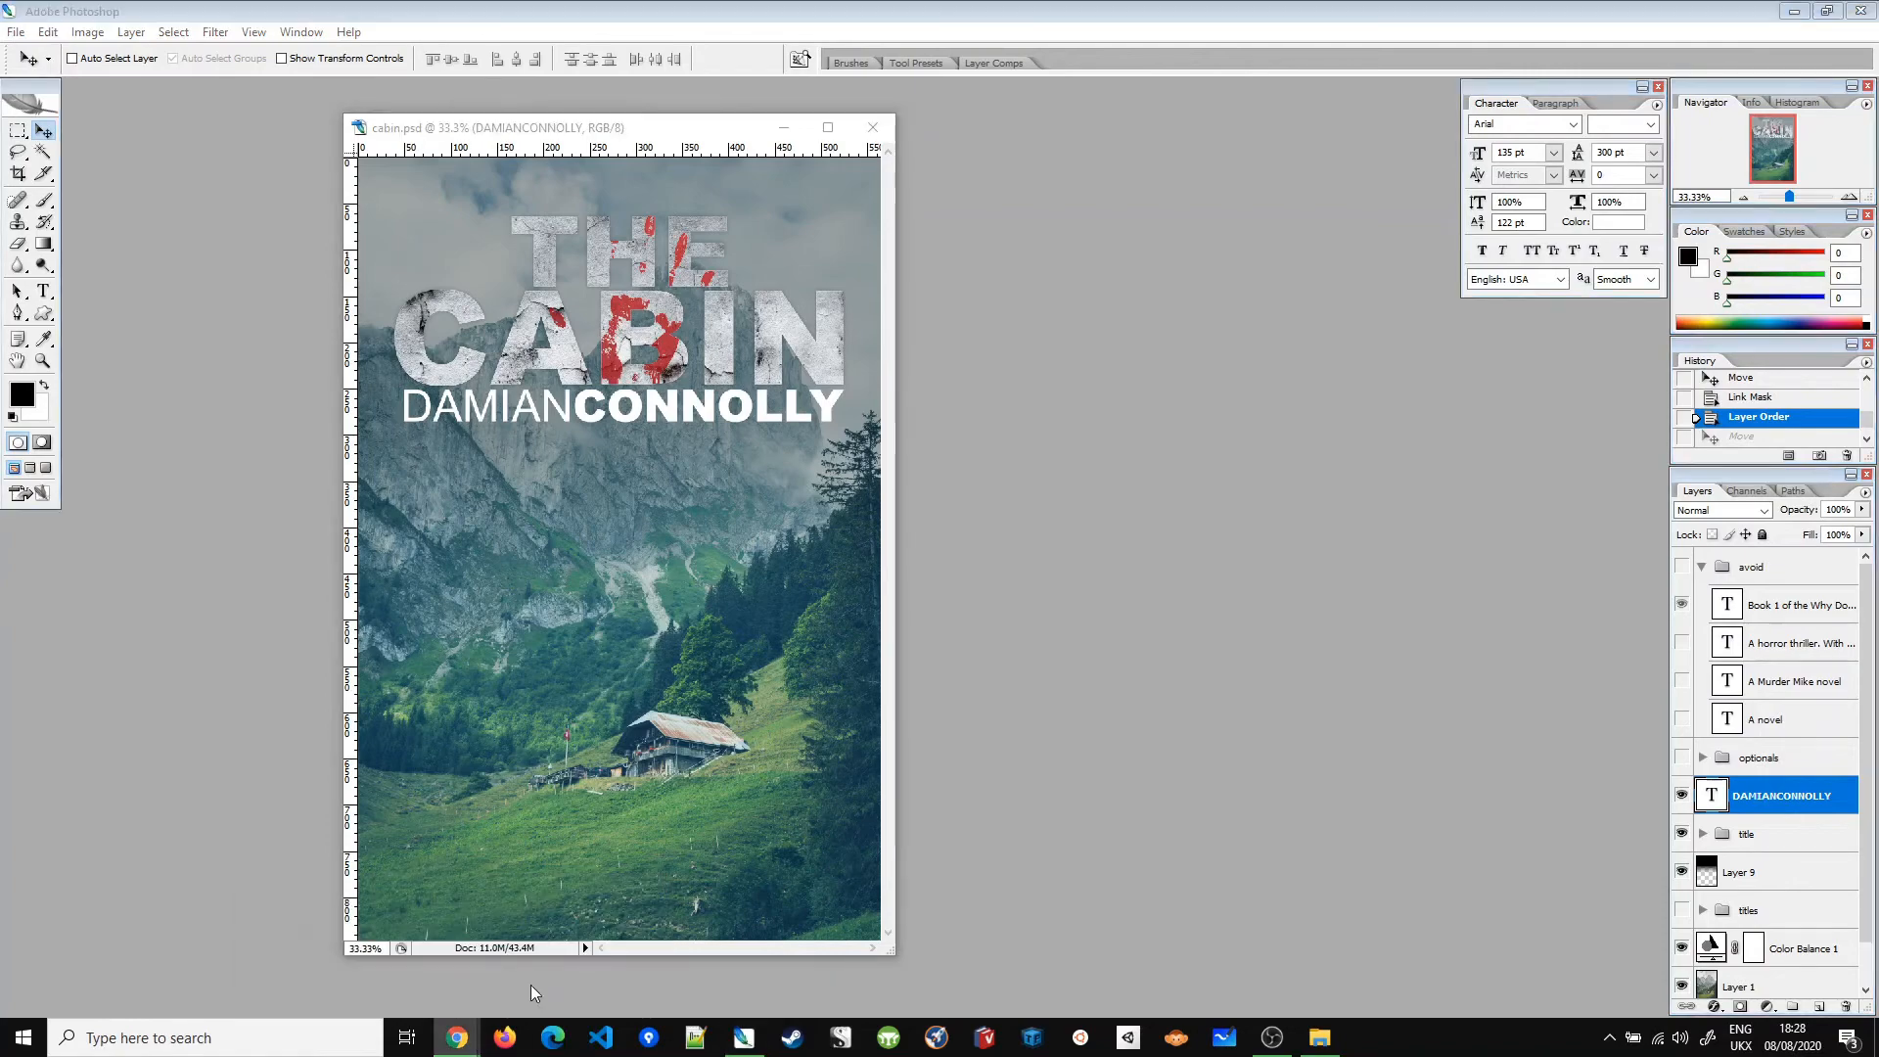
{"action": "left_click", "coordinate": [746, 1045]}
{"action": "left_click", "coordinate": [746, 1045]}
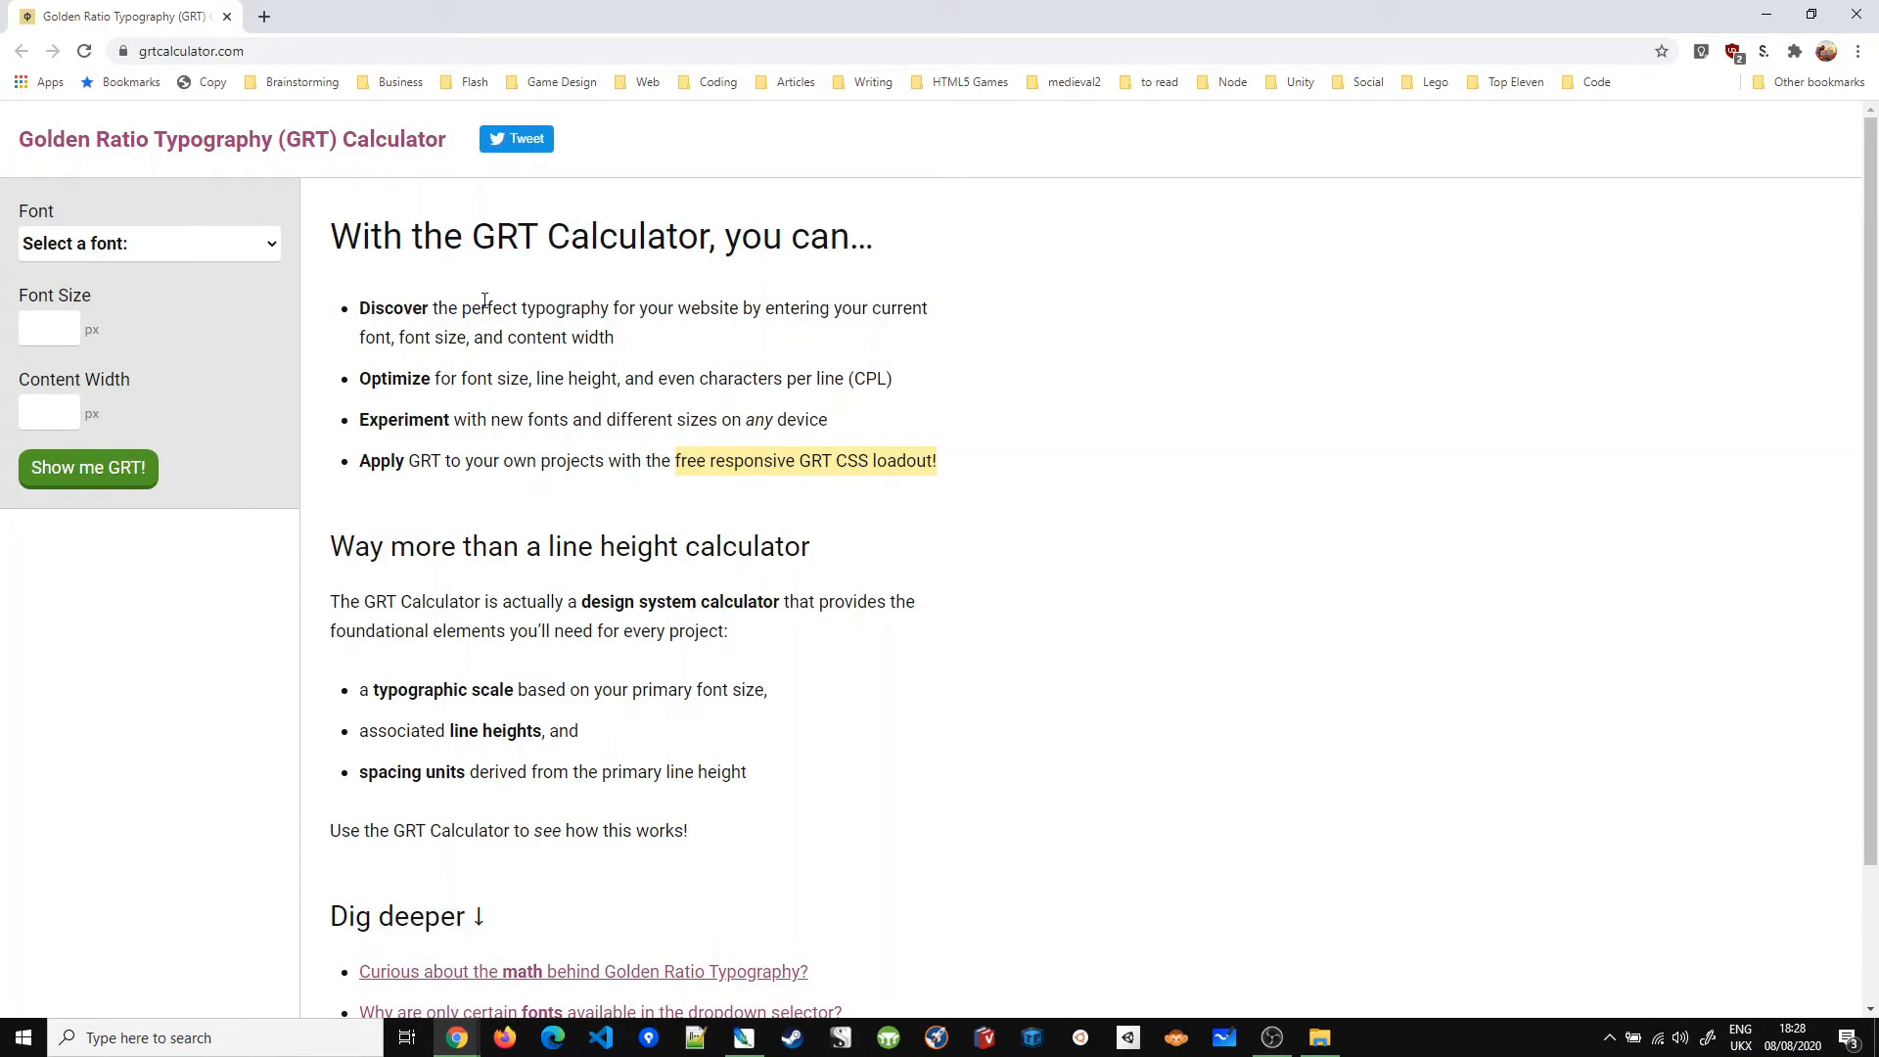
Step: Calculate golden ratio typography for Arial, 40px font, 160px width, then return to Photoshop
{"action": "left_click", "coordinate": [238, 250]}
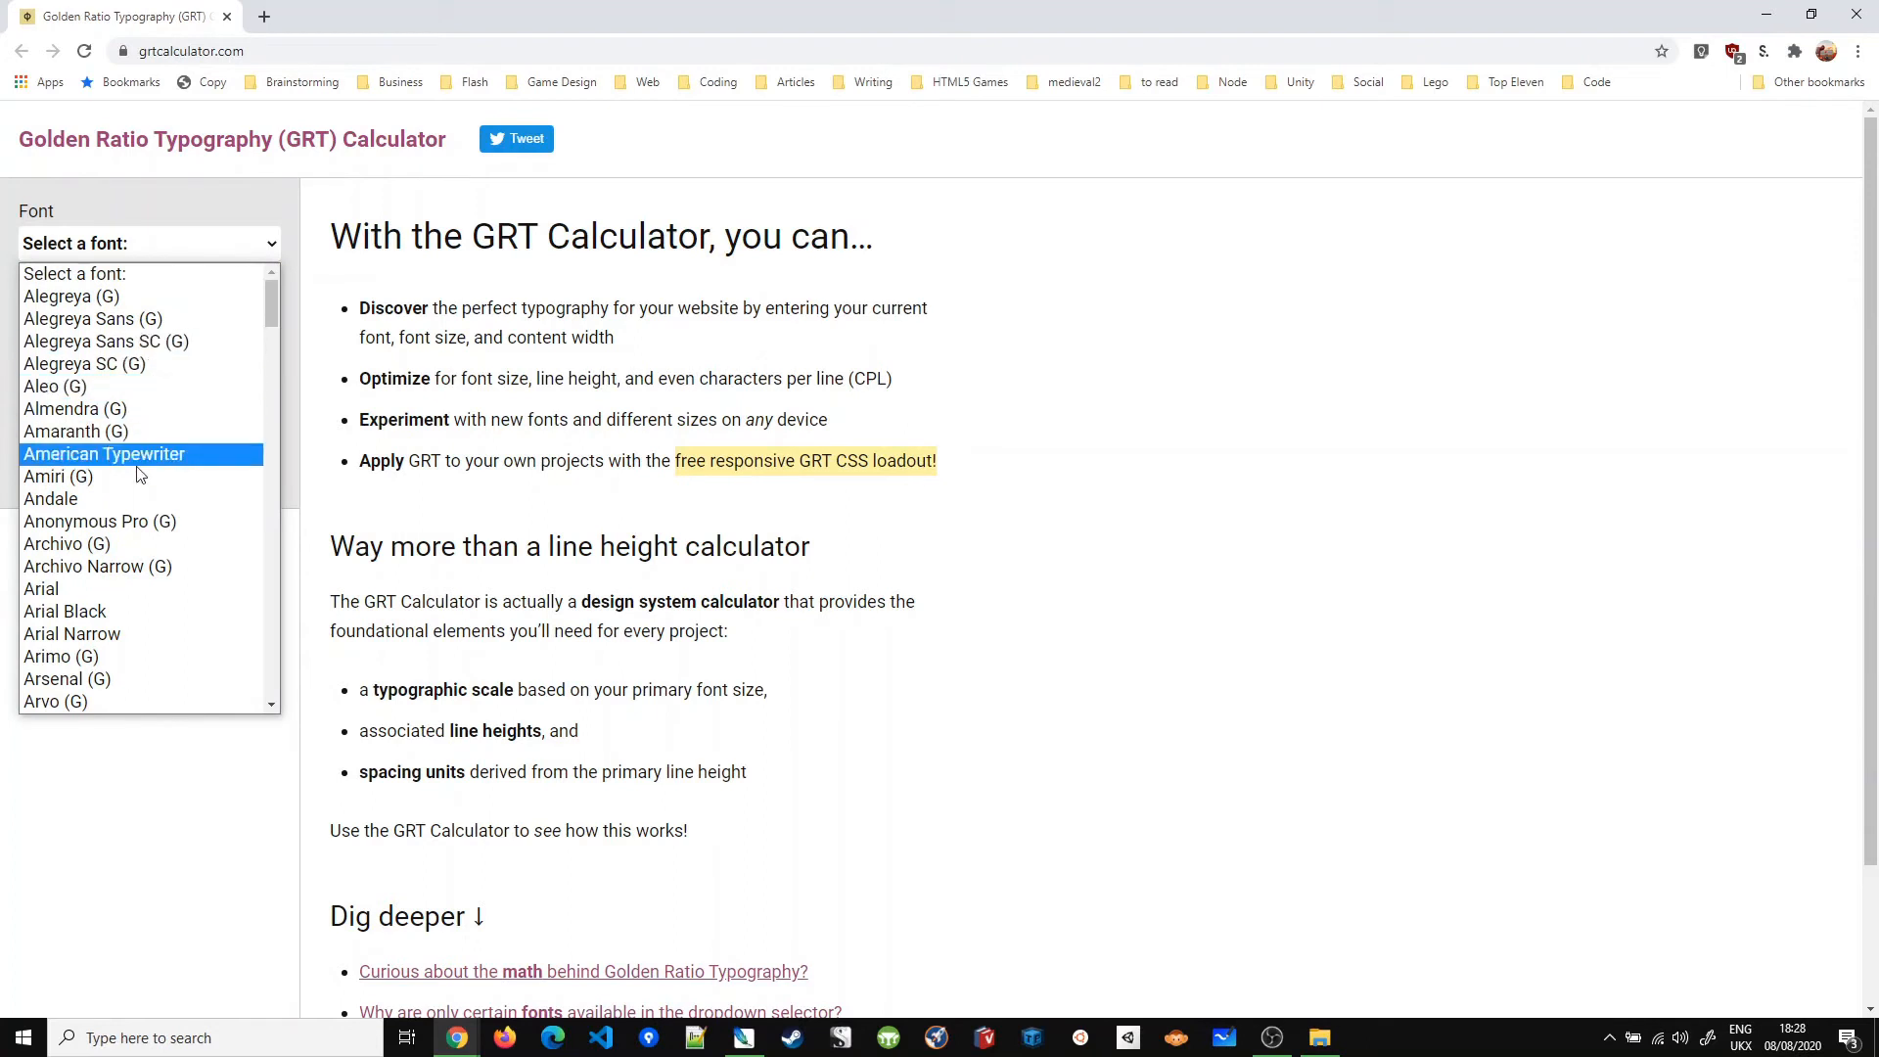
{"action": "left_click", "coordinate": [117, 588]}
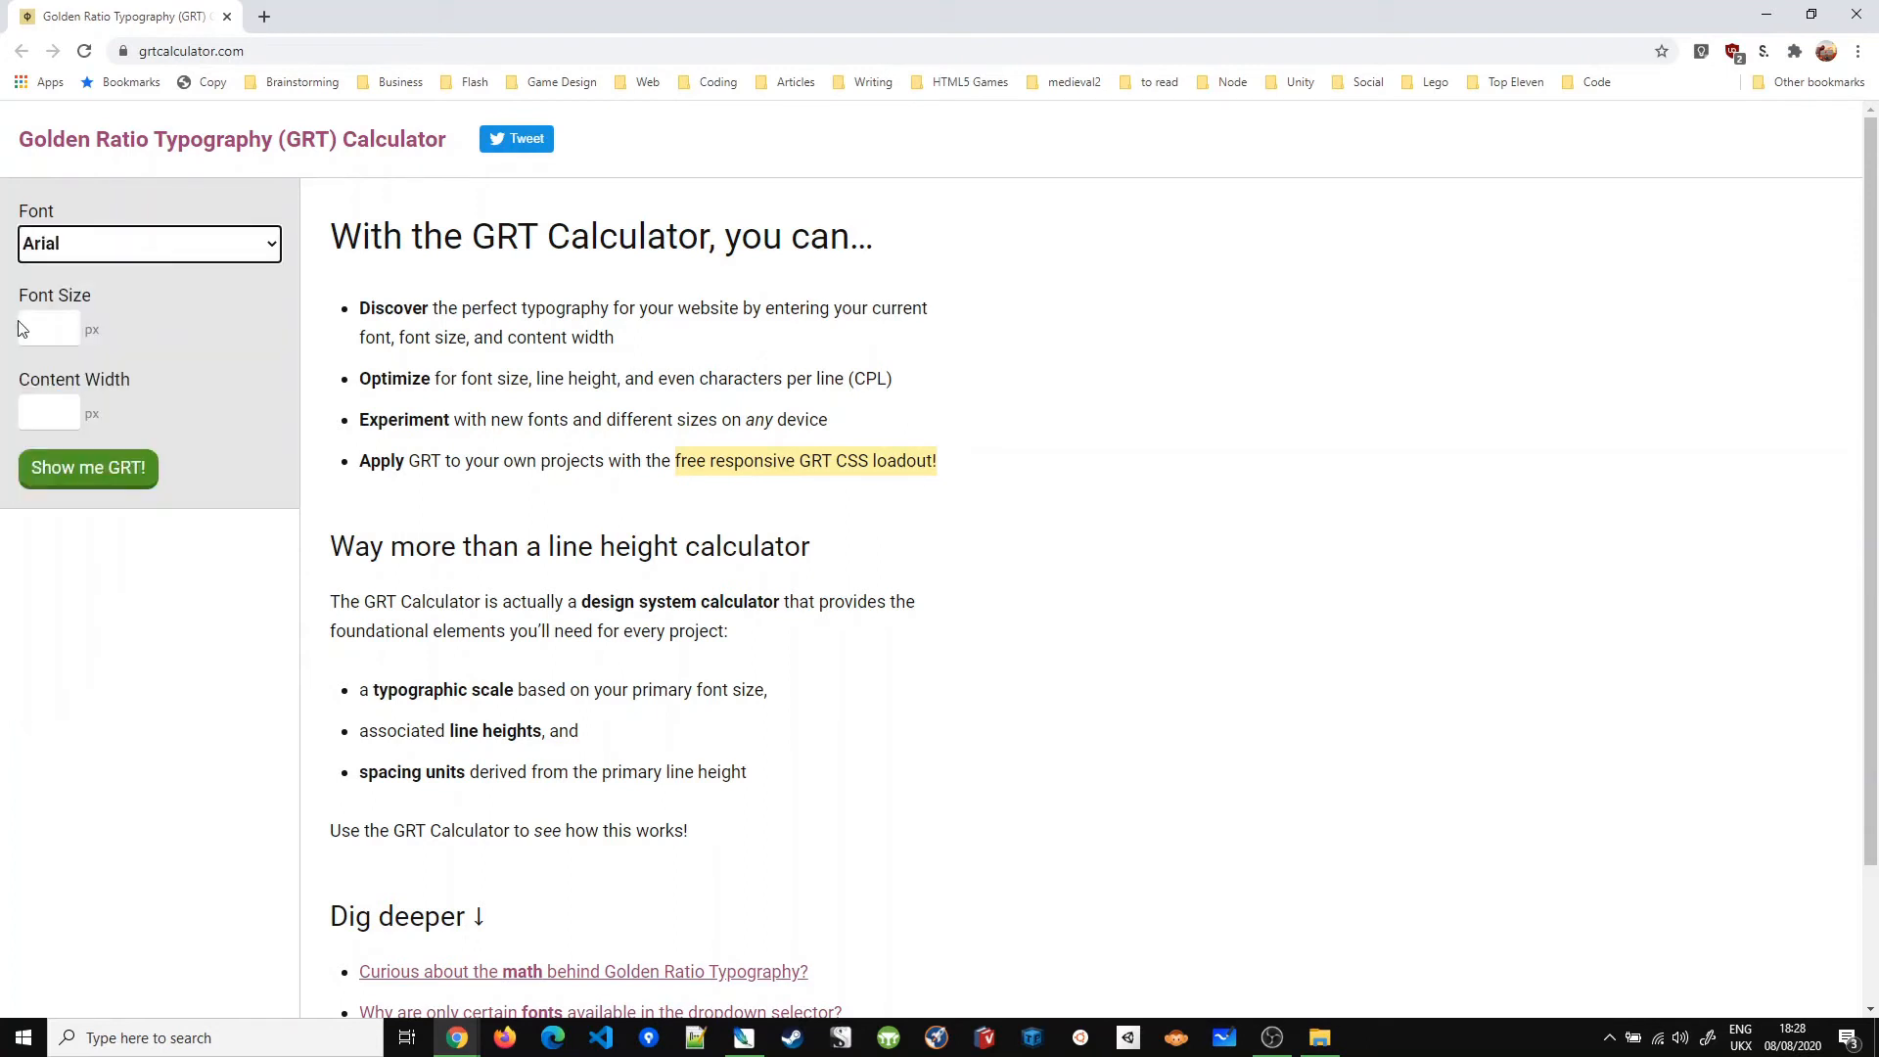
{"action": "left_click", "coordinate": [59, 326]}
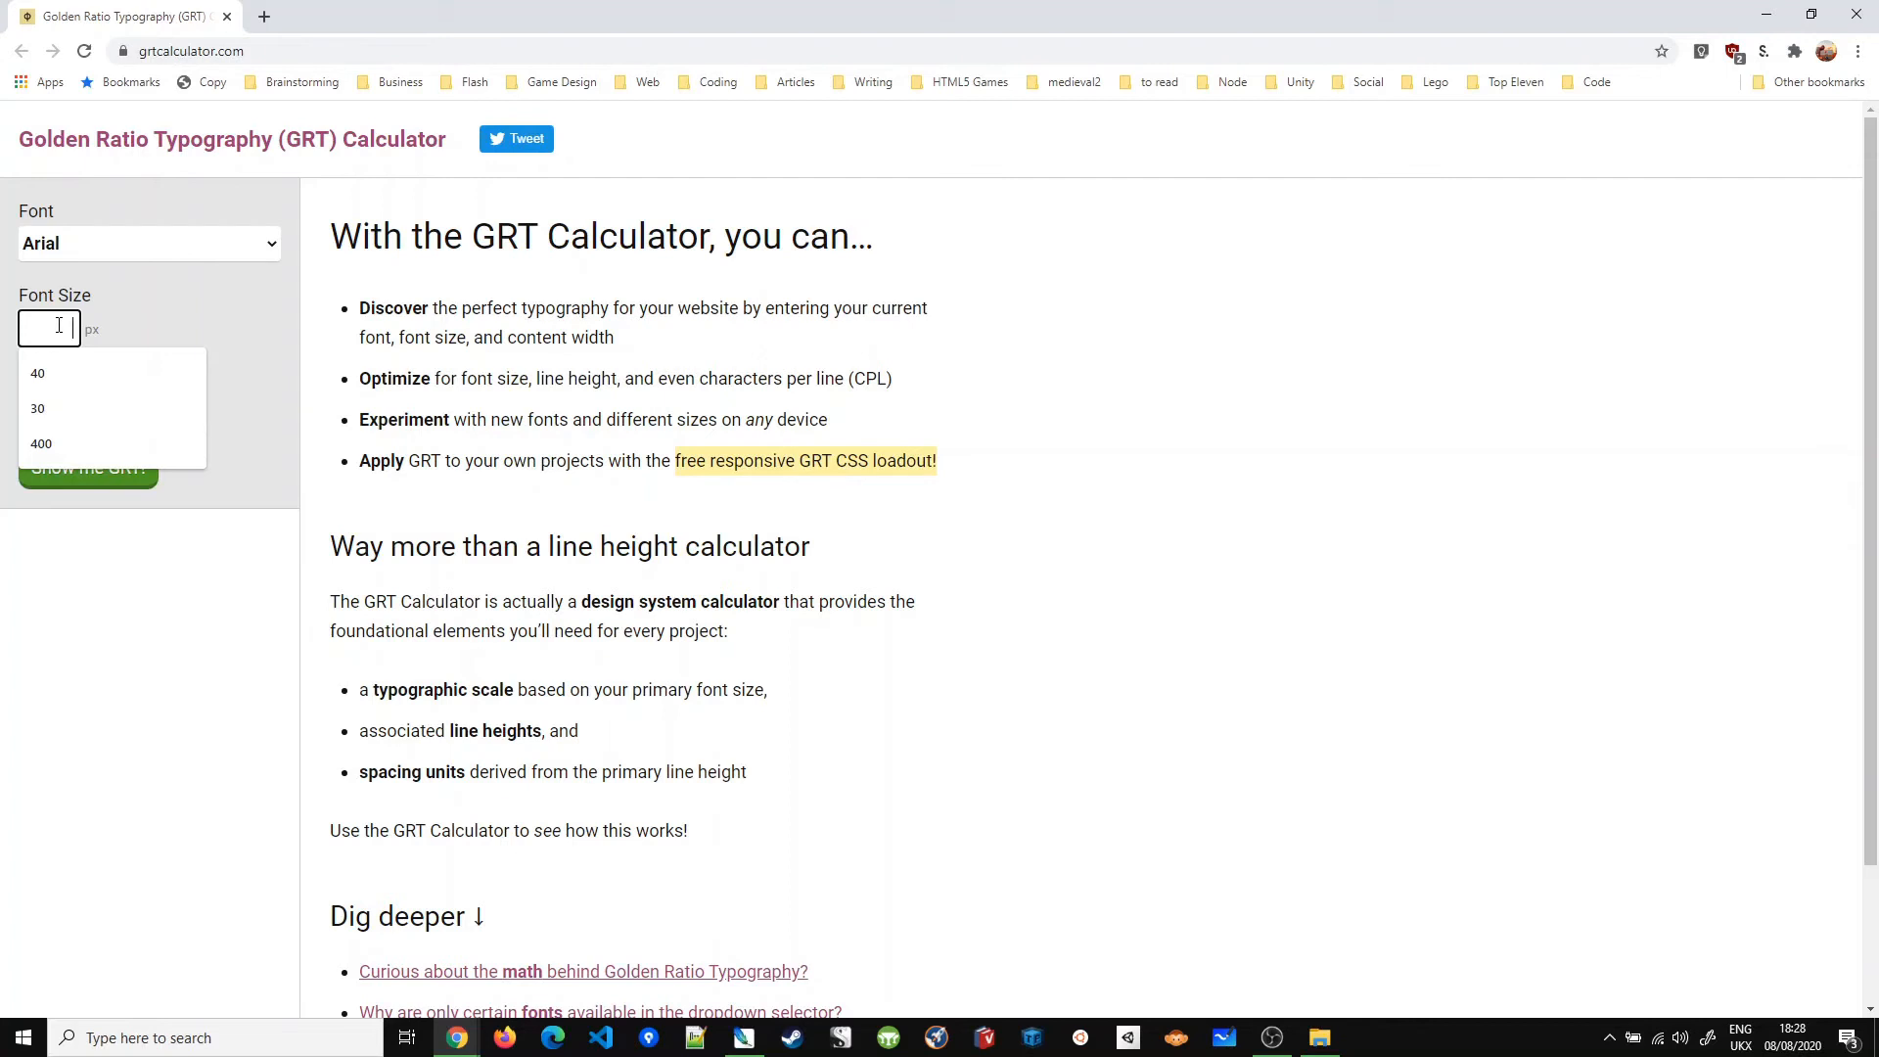
{"action": "type", "text": "40"}
{"action": "key", "text": "Tab"}
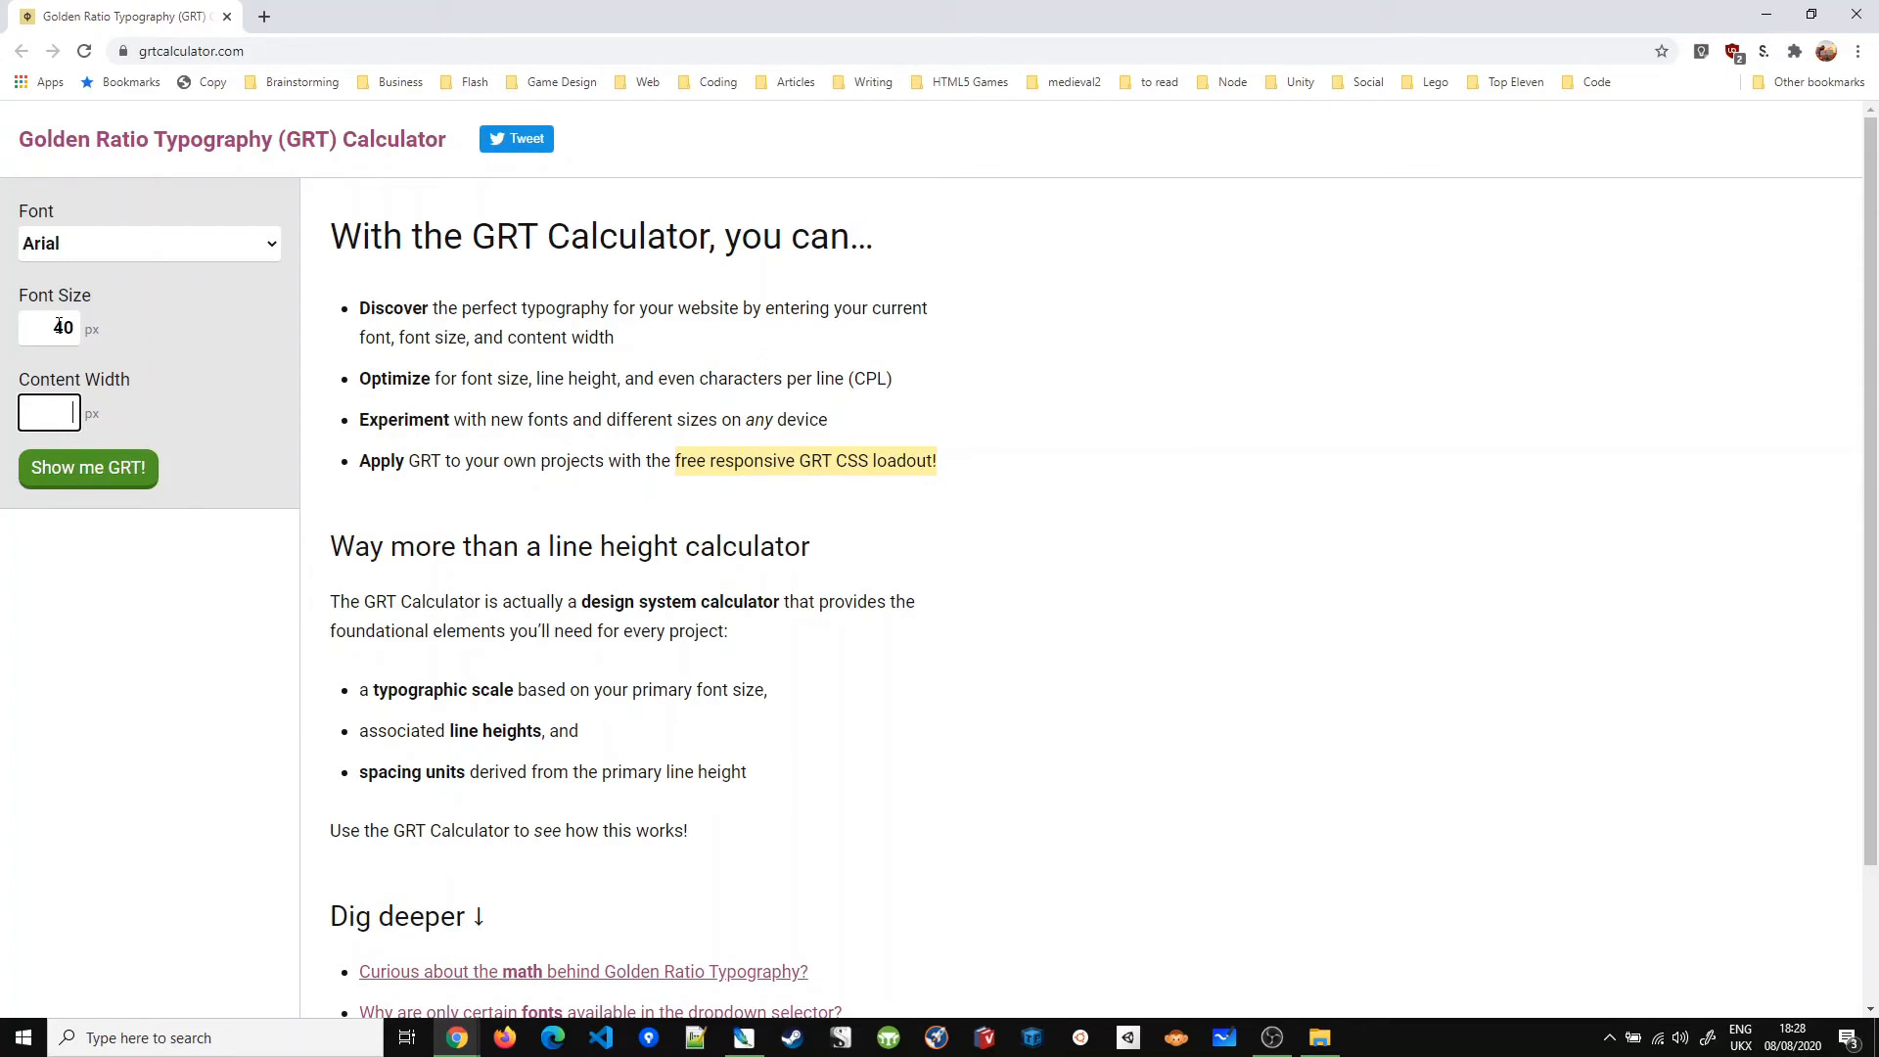
{"action": "type", "text": "160"}
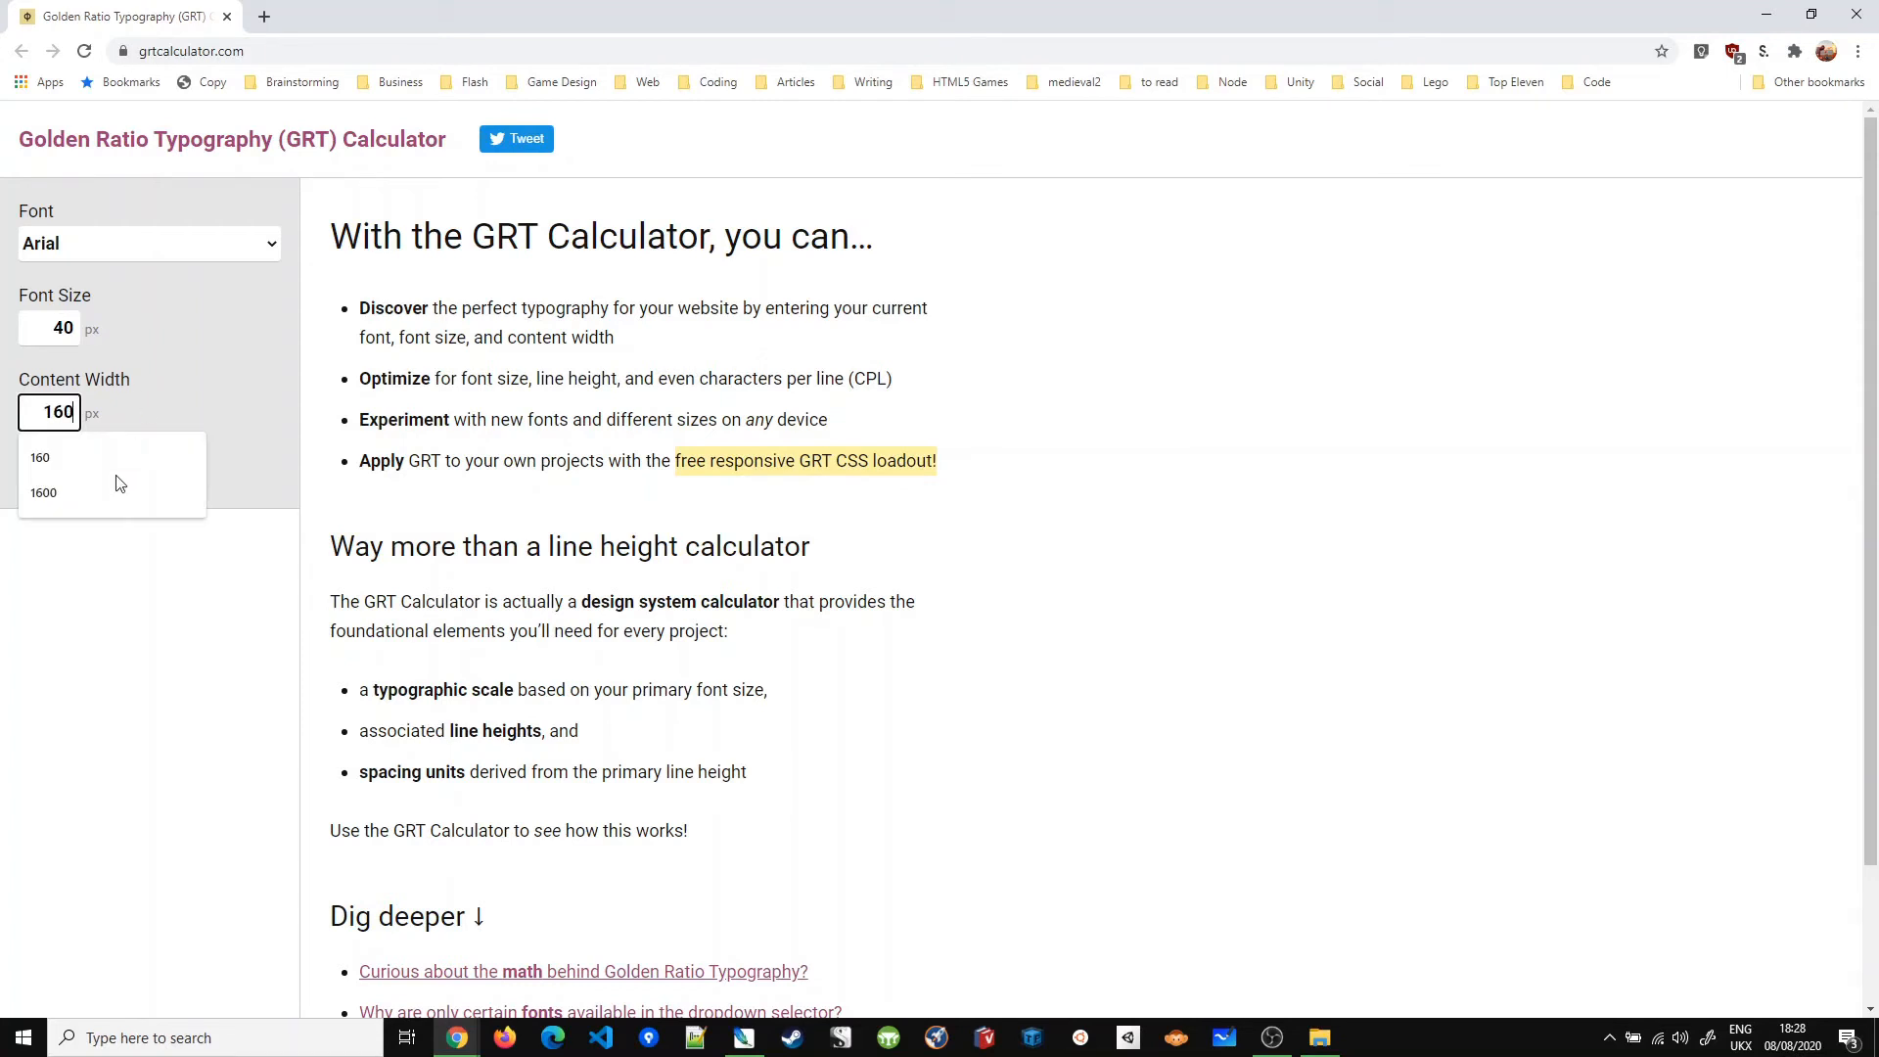
{"action": "left_click", "coordinate": [132, 791]}
{"action": "left_click", "coordinate": [147, 497]}
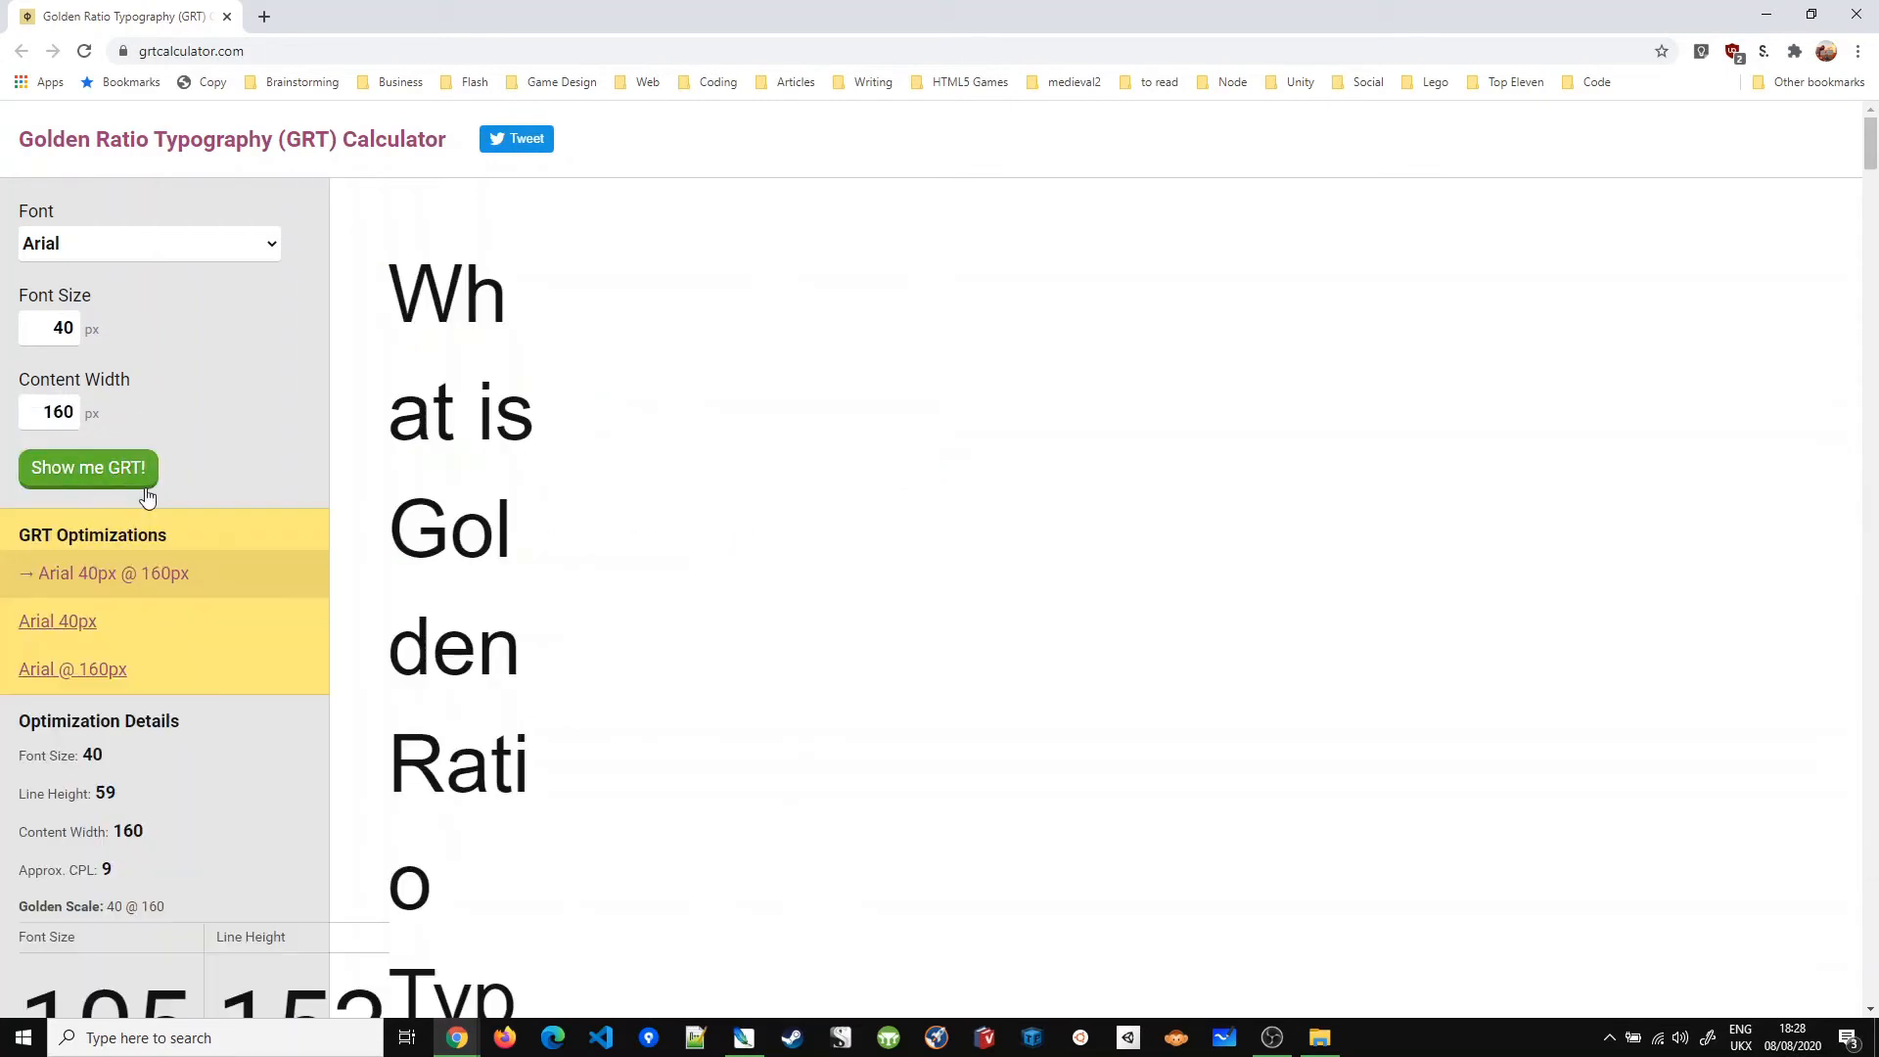
{"action": "scroll", "coordinate": [146, 489], "scroll_direction": "down", "scroll_amount": 11}
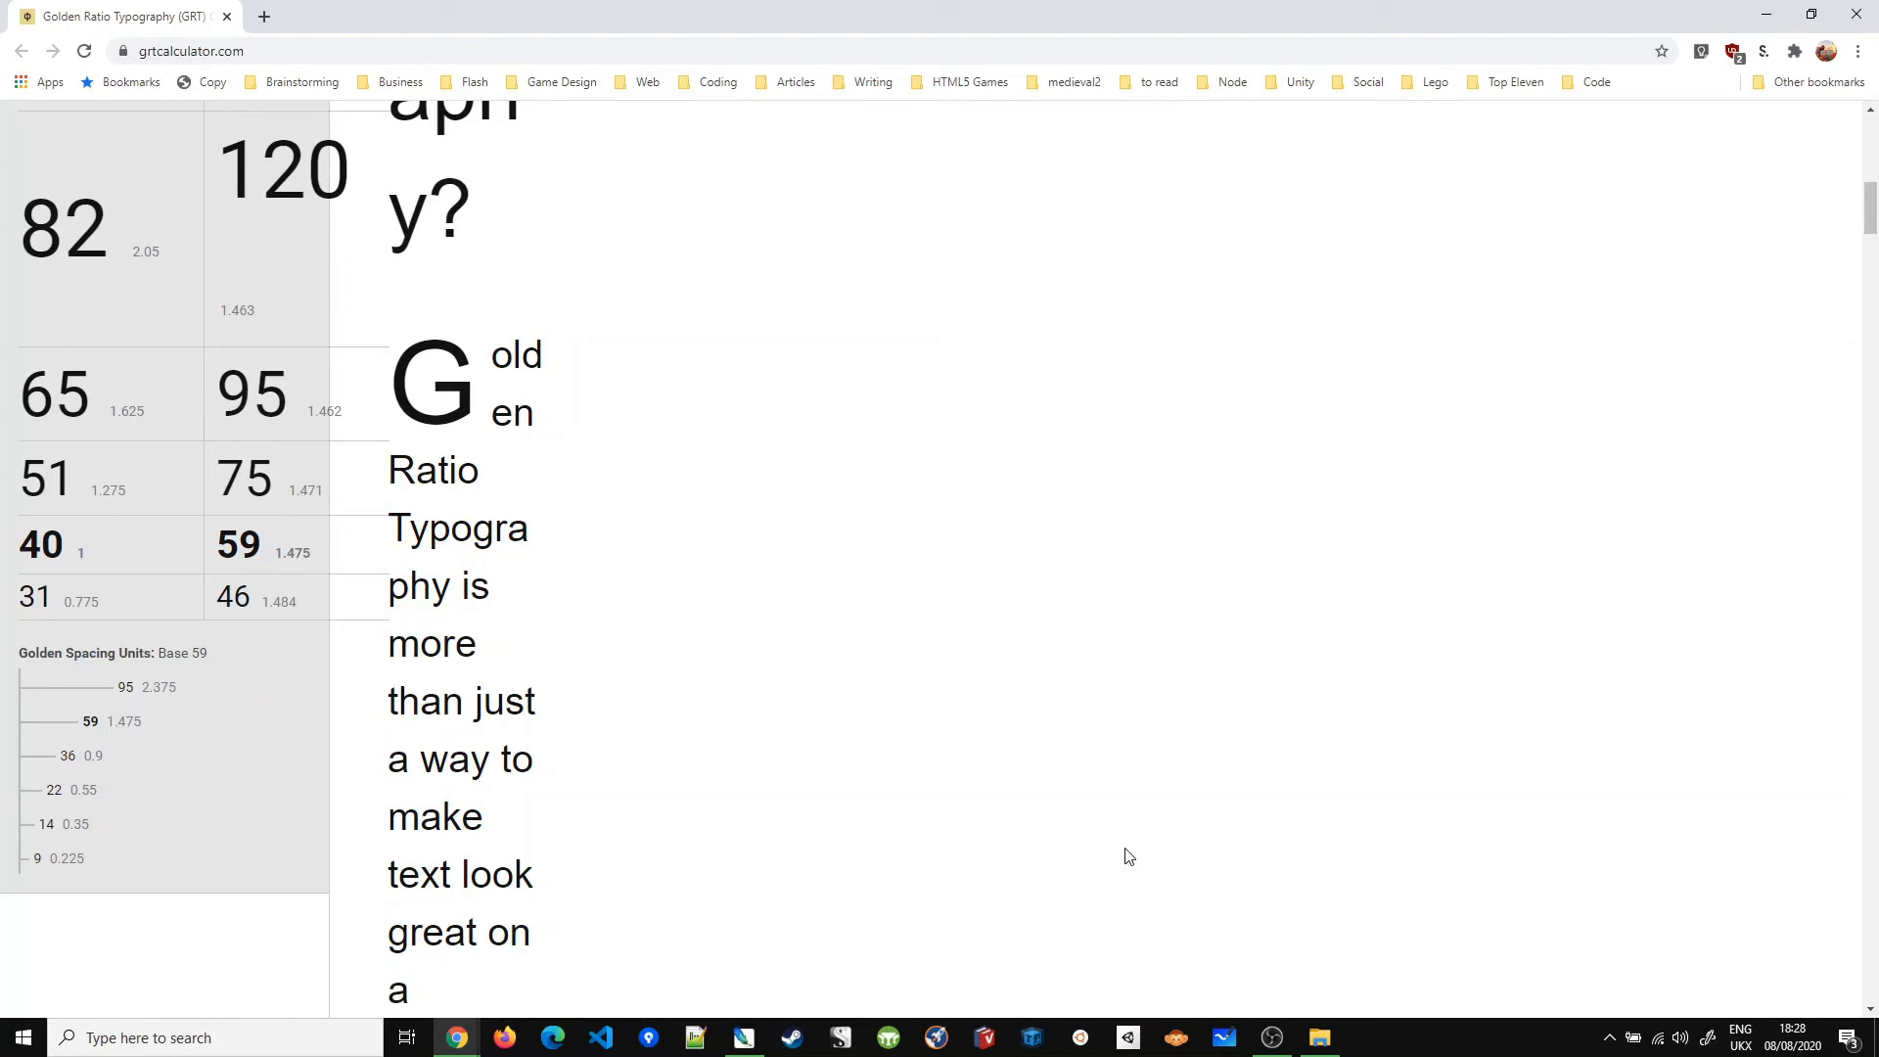
{"action": "mouse_move", "coordinate": [746, 1039]}
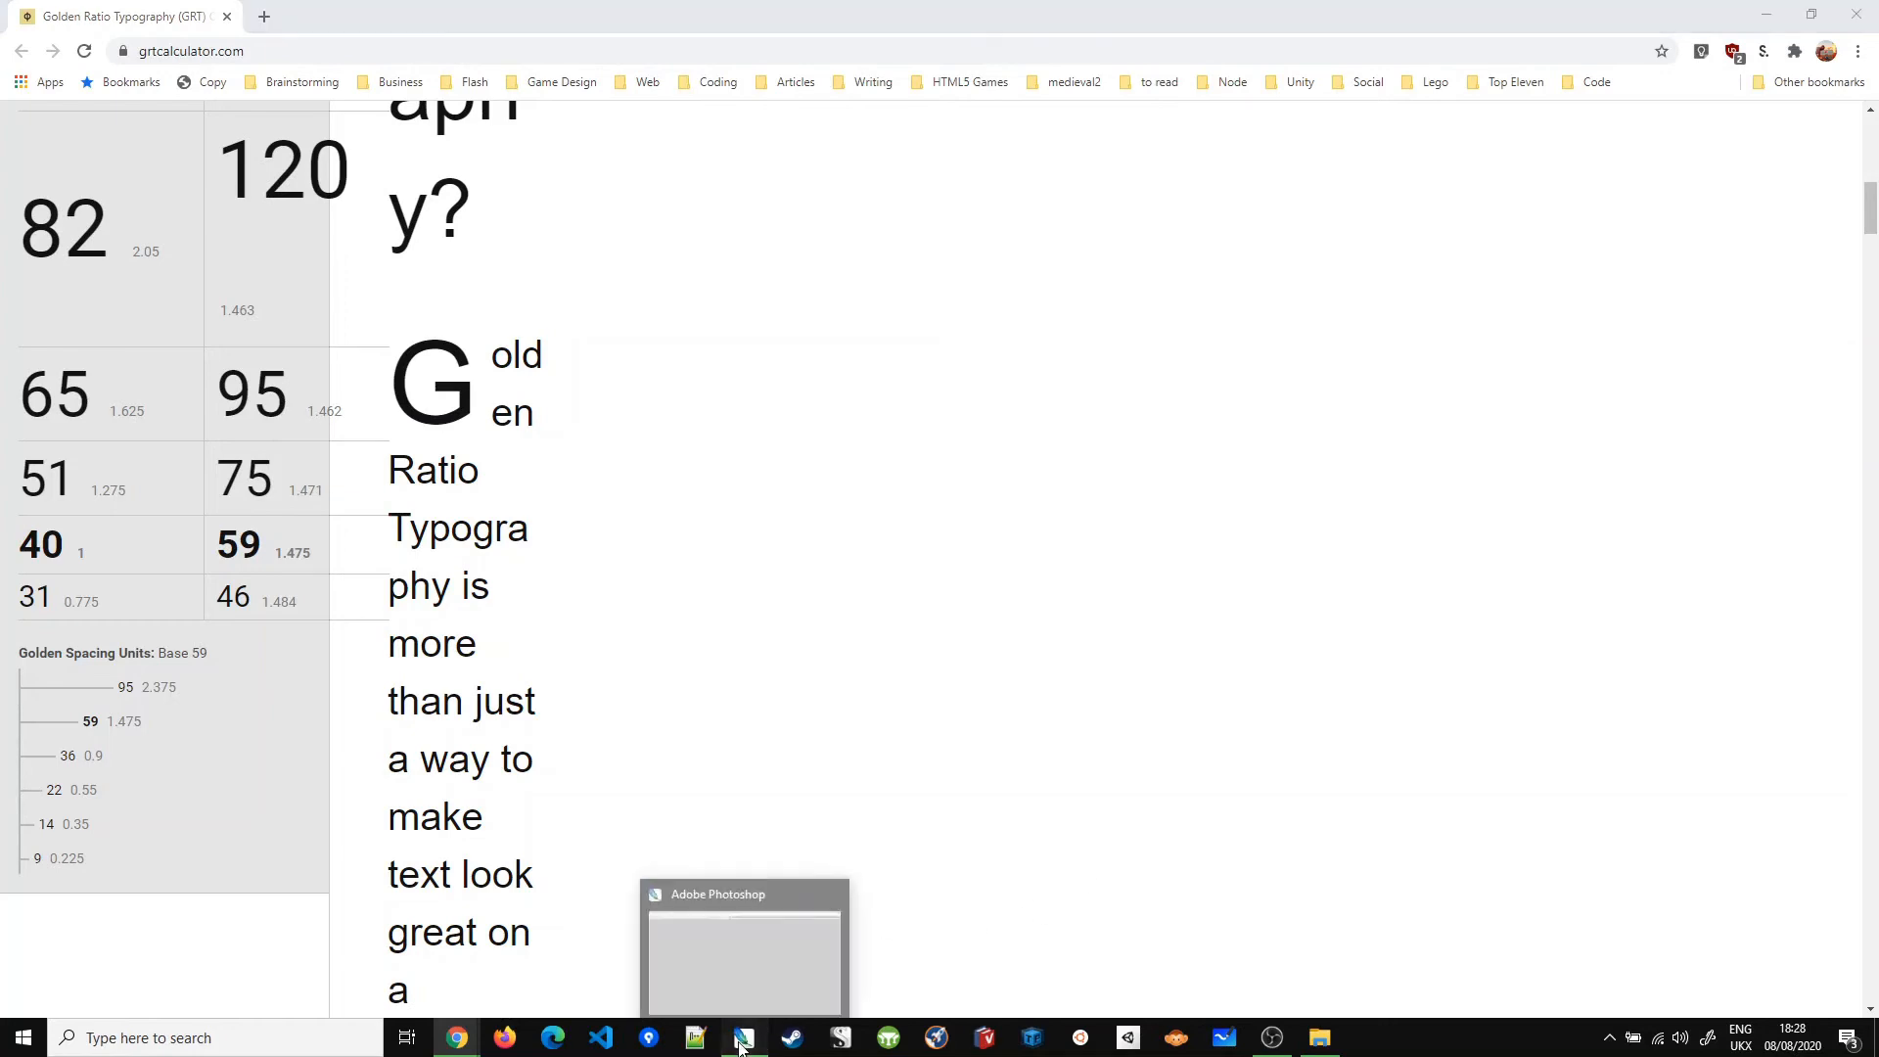
{"action": "left_click", "coordinate": [803, 920]}
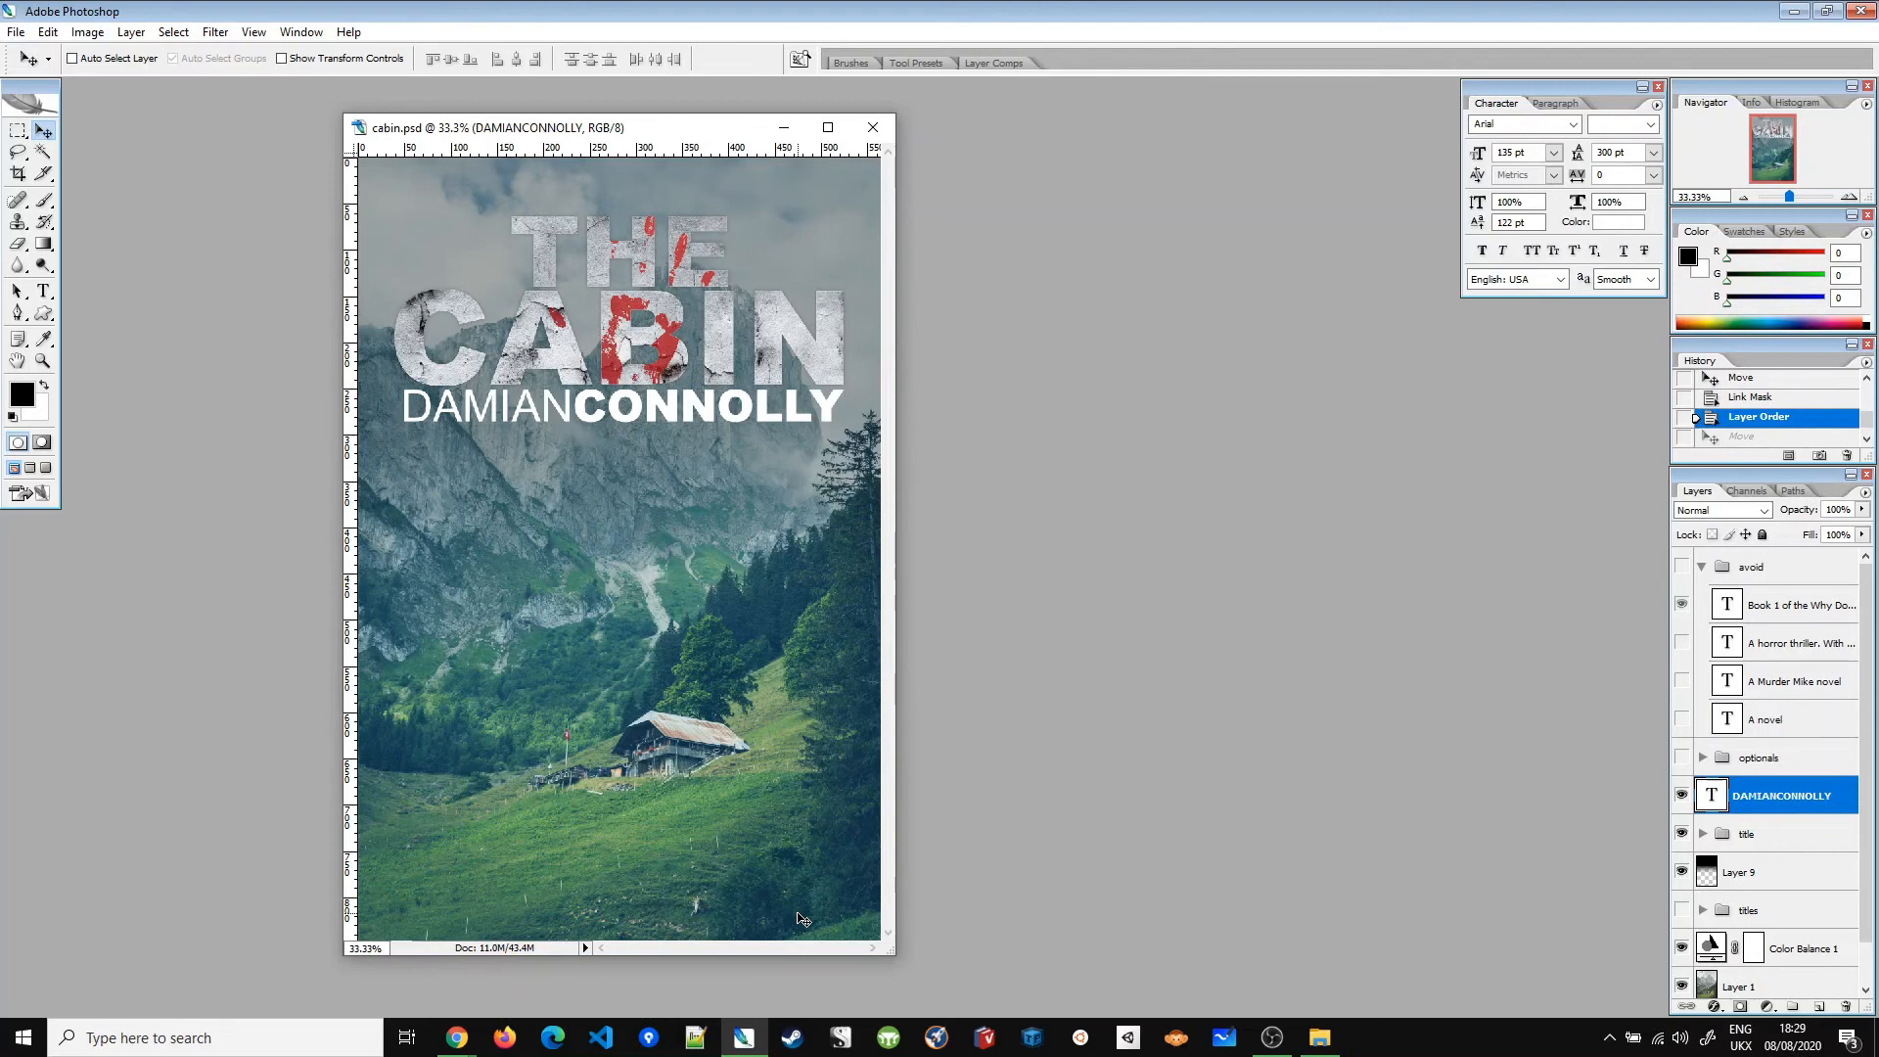
Step: In the optionals group, show the Stephen King quote and bestseller tagline layers, and hide 'Get away from it all'
{"action": "left_click", "coordinate": [1703, 757]}
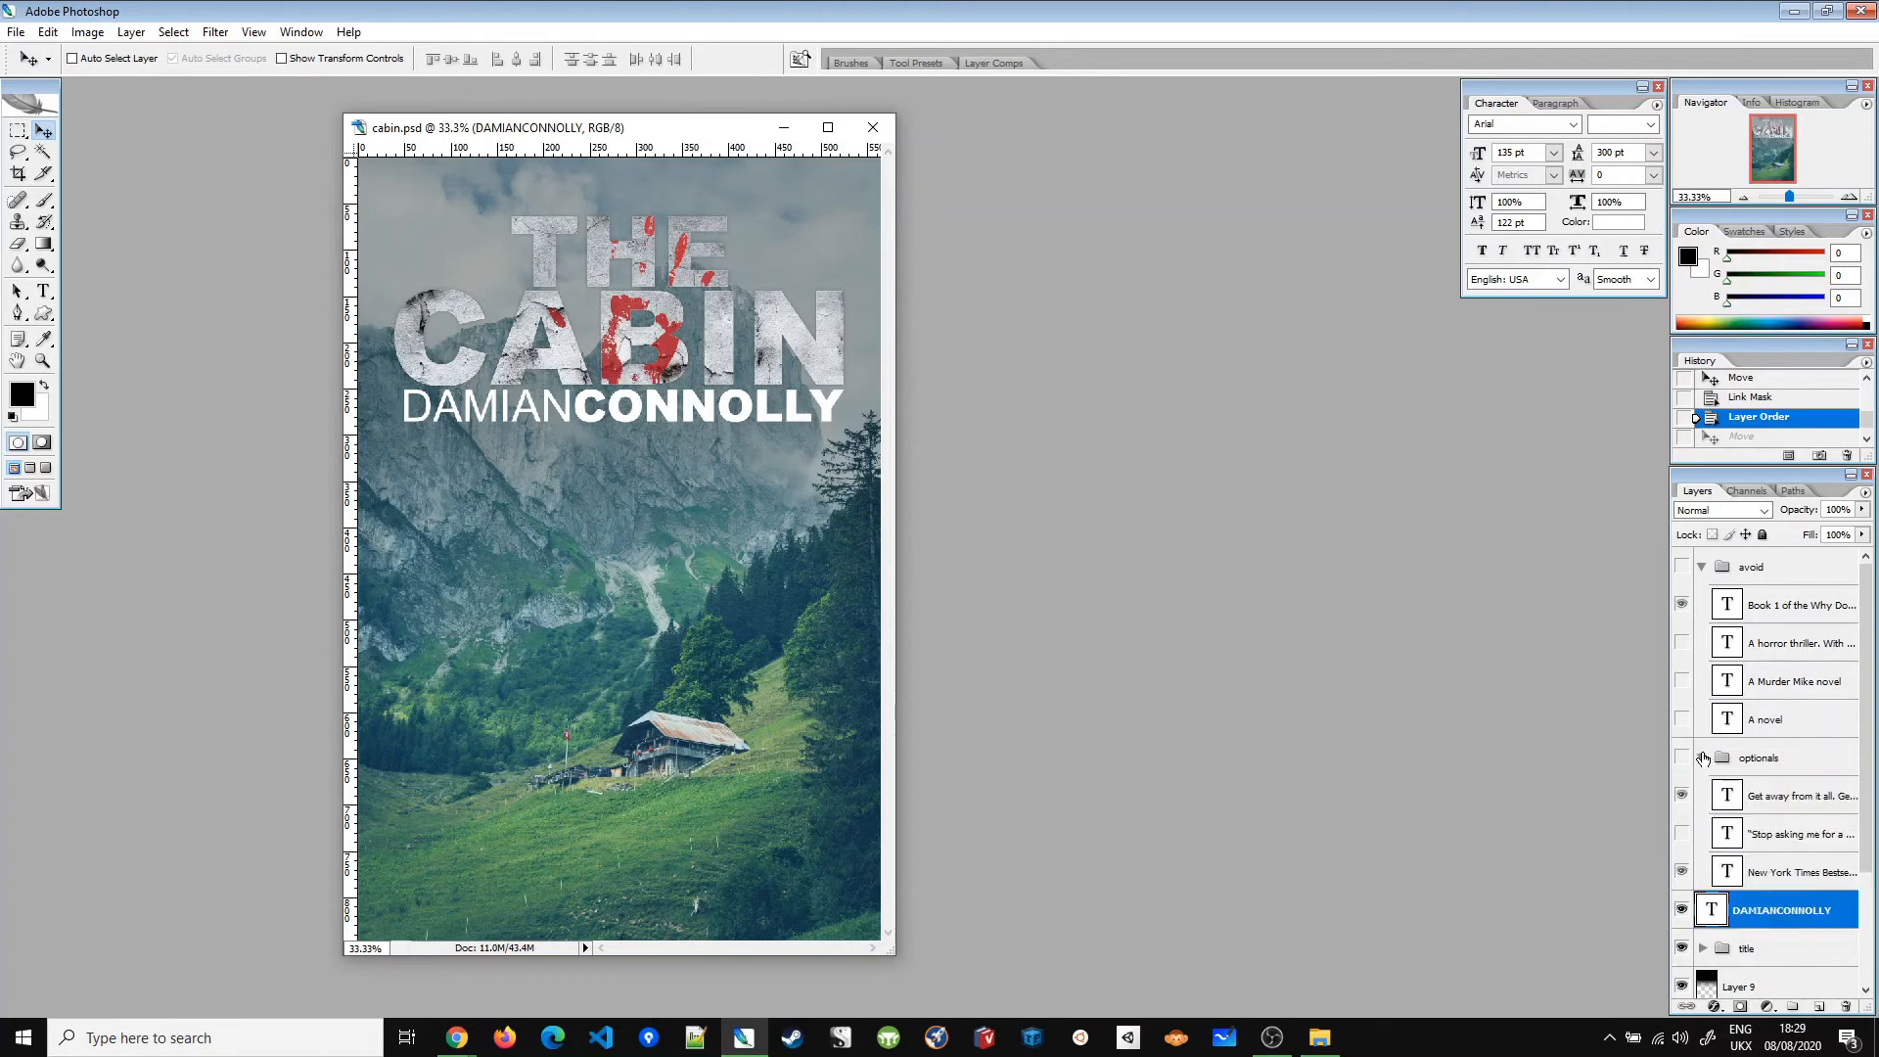
{"action": "left_click", "coordinate": [1684, 835]}
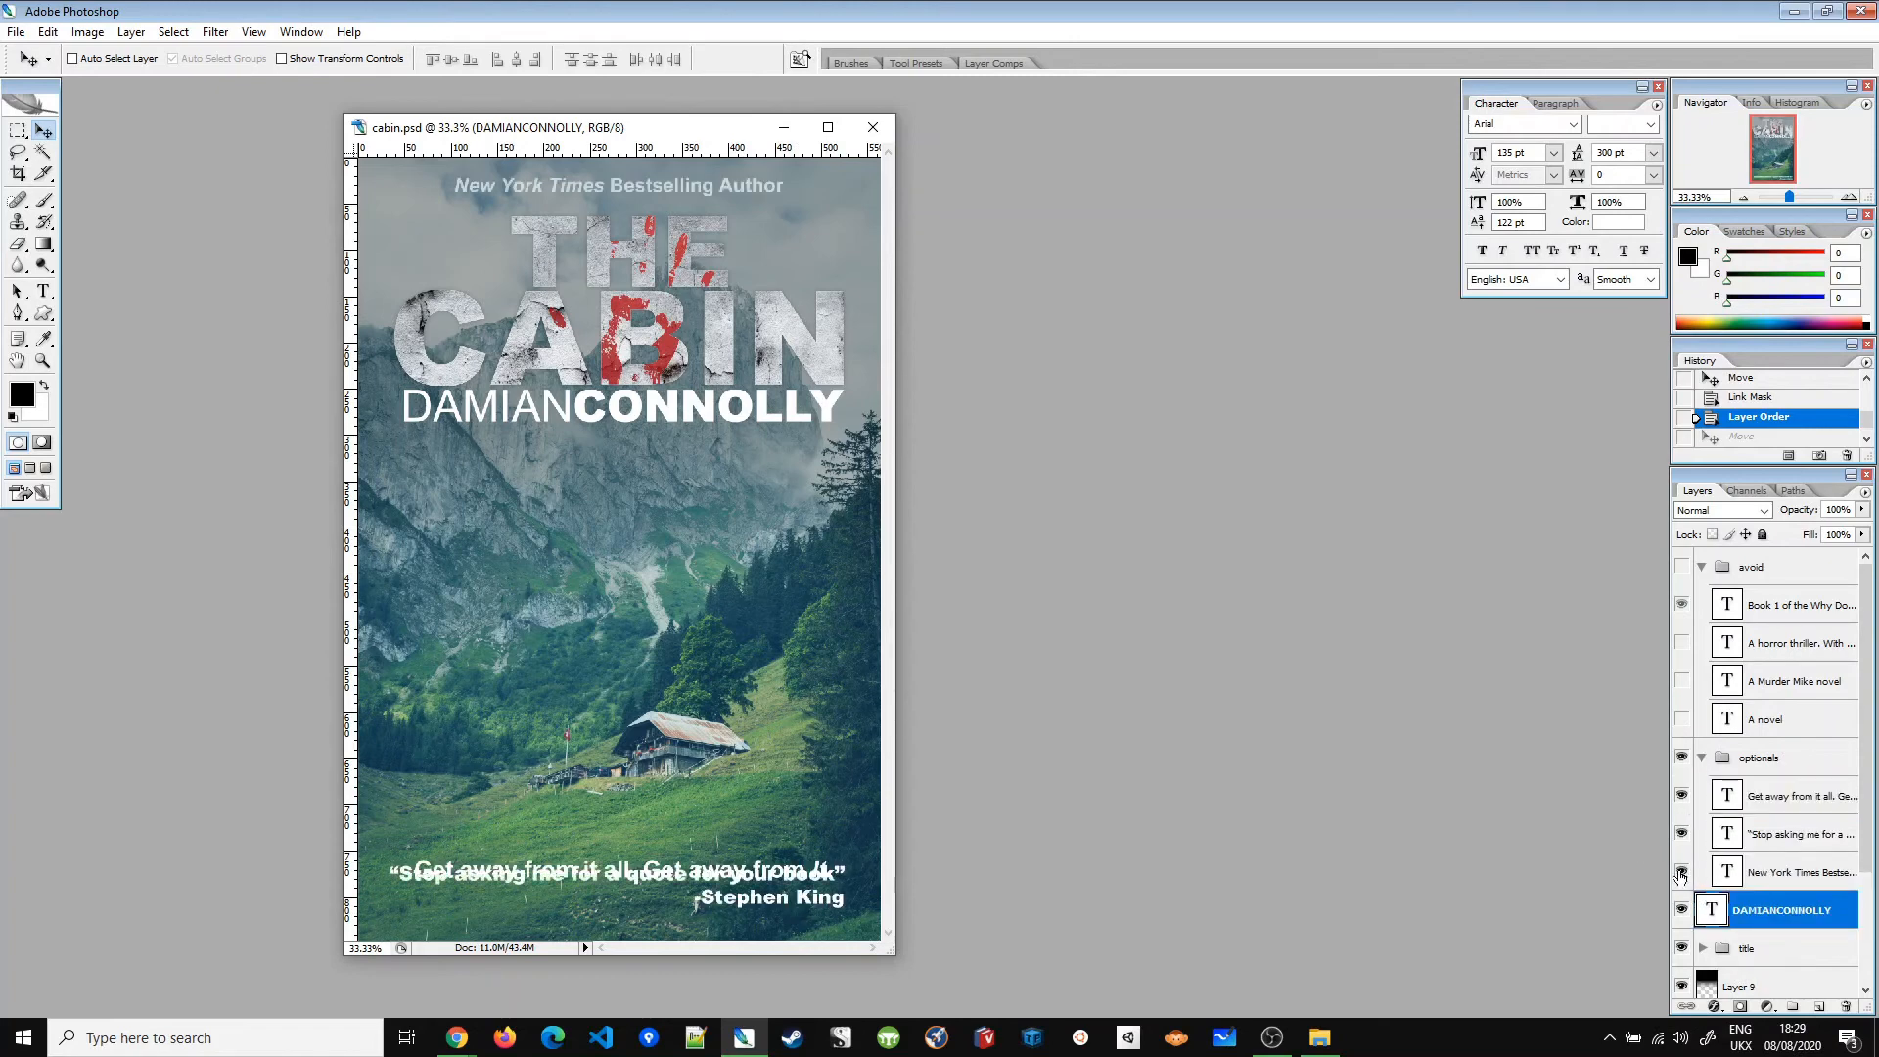
{"action": "left_click", "coordinate": [1682, 872]}
{"action": "left_click", "coordinate": [1681, 796]}
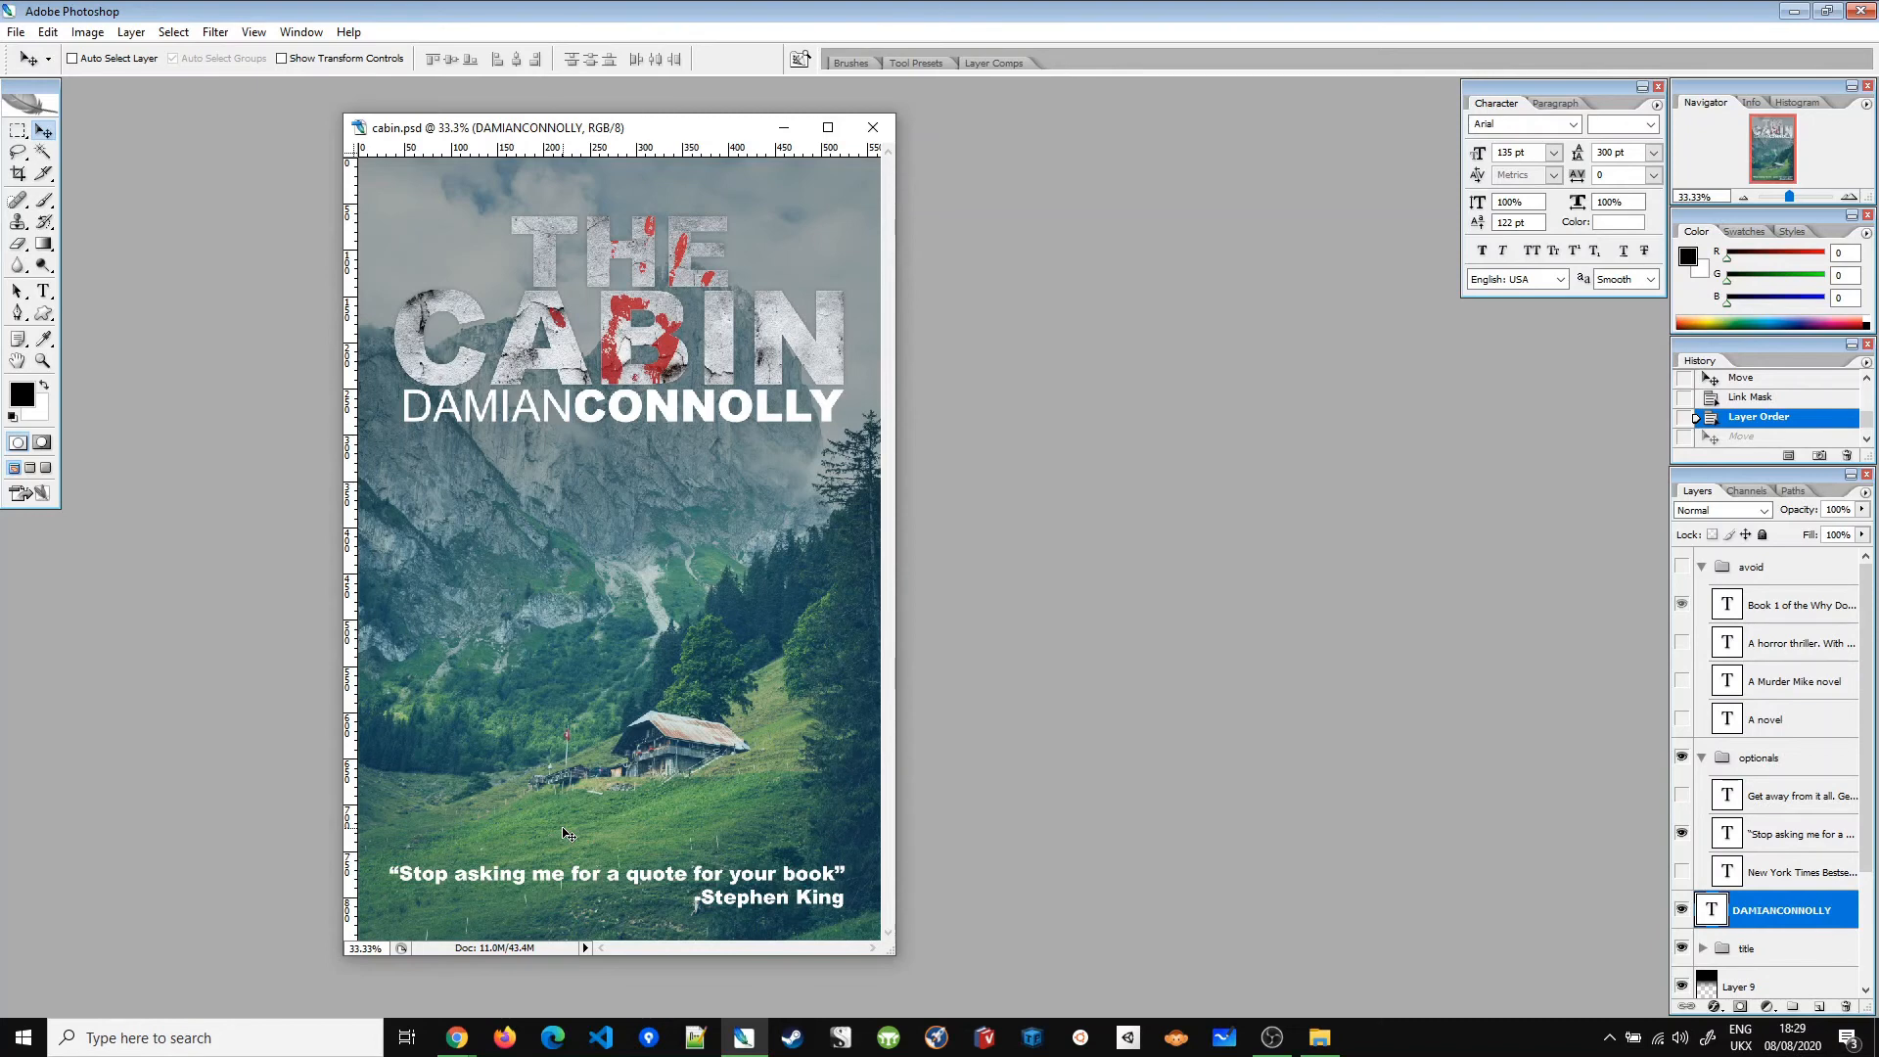
{"action": "left_click", "coordinate": [1681, 872]}
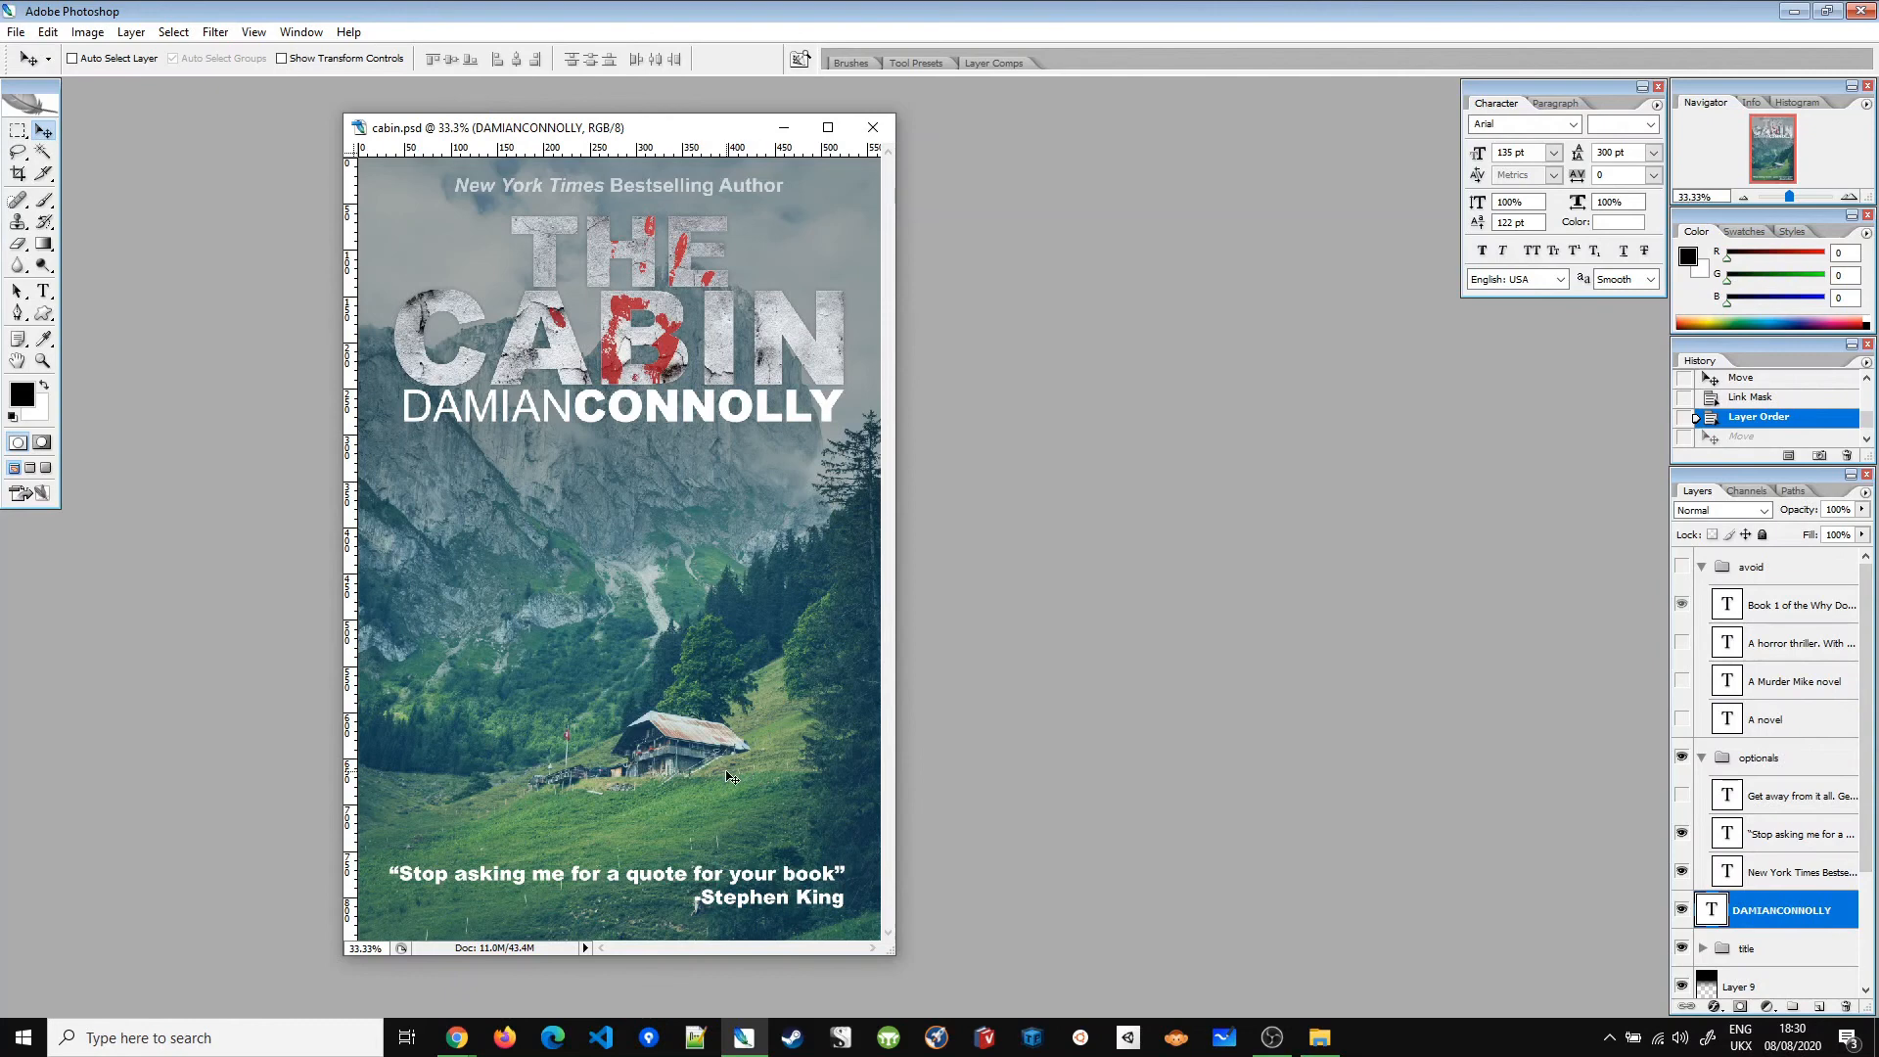
{"action": "mouse_move", "coordinate": [729, 849]}
{"action": "left_mouse_down"}
{"action": "mouse_move", "coordinate": [729, 687]}
{"action": "mouse_move", "coordinate": [733, 938]}
{"action": "mouse_move", "coordinate": [734, 824]}
{"action": "left_mouse_up"}
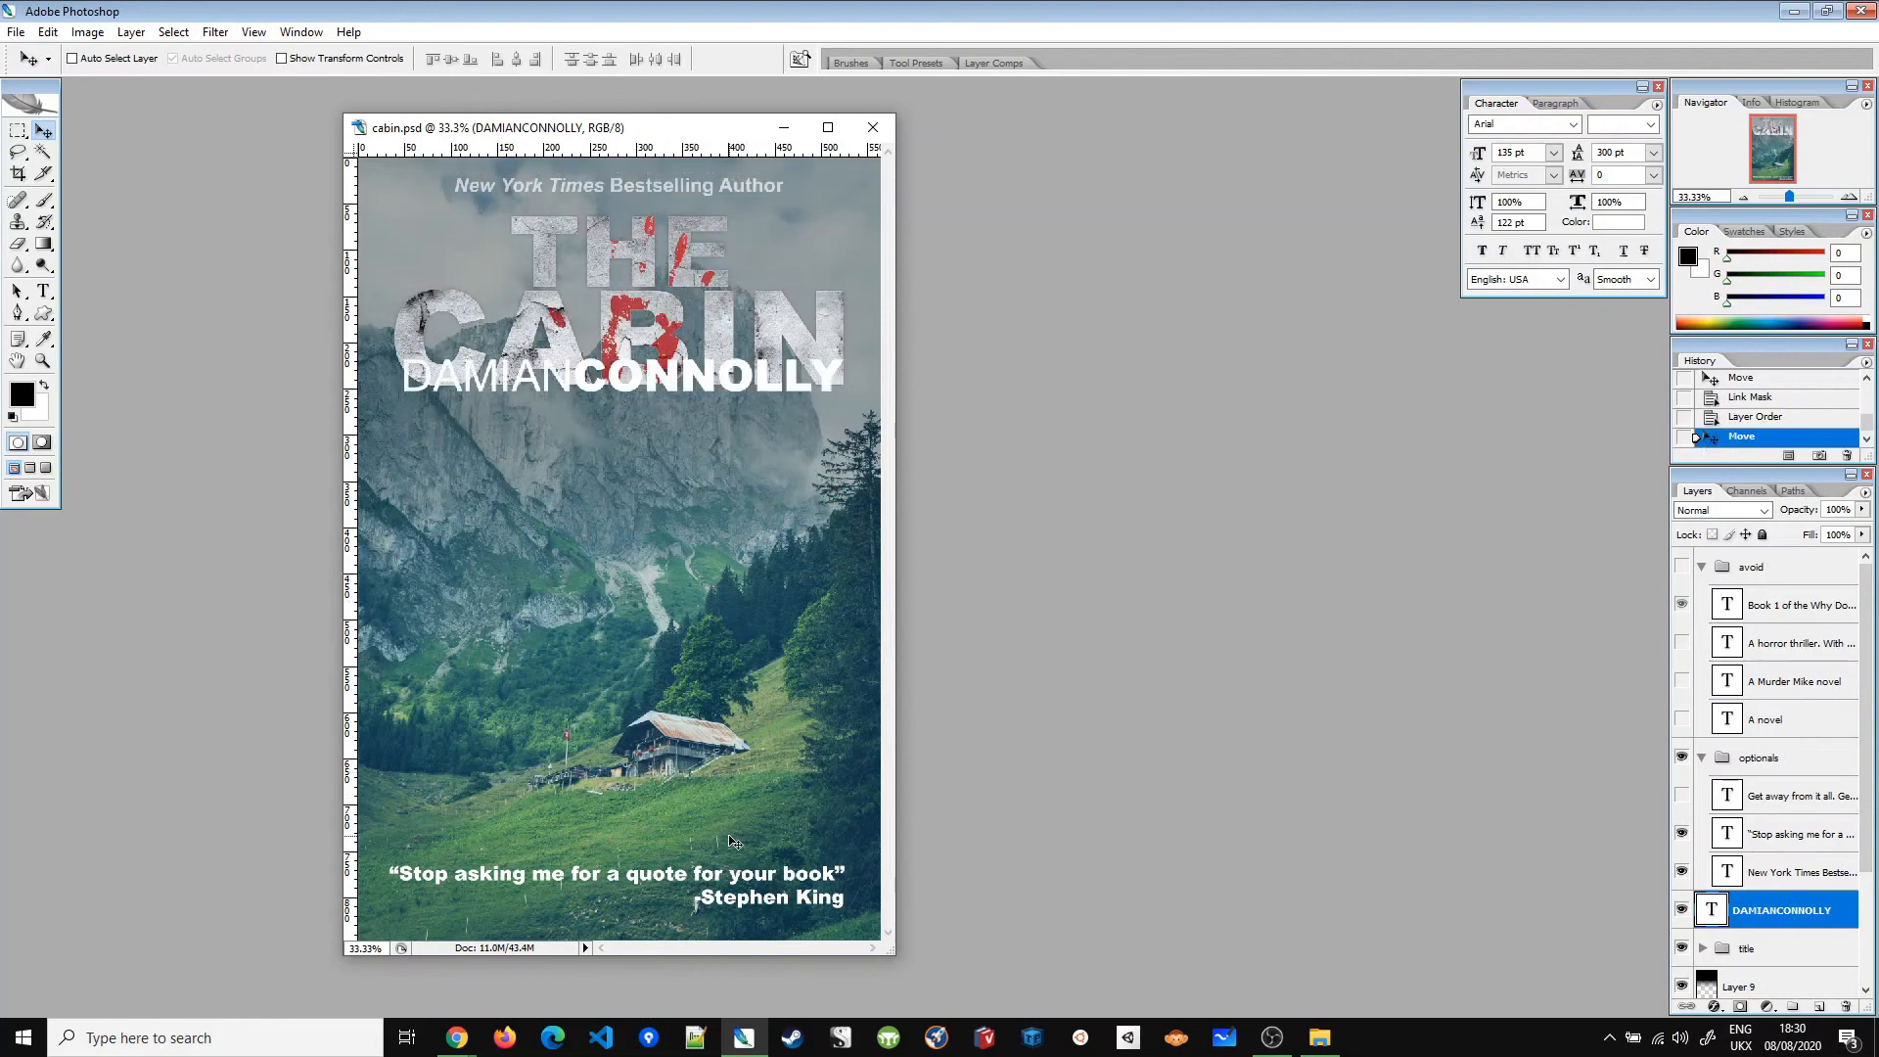
{"action": "key", "text": "ctrl+z"}
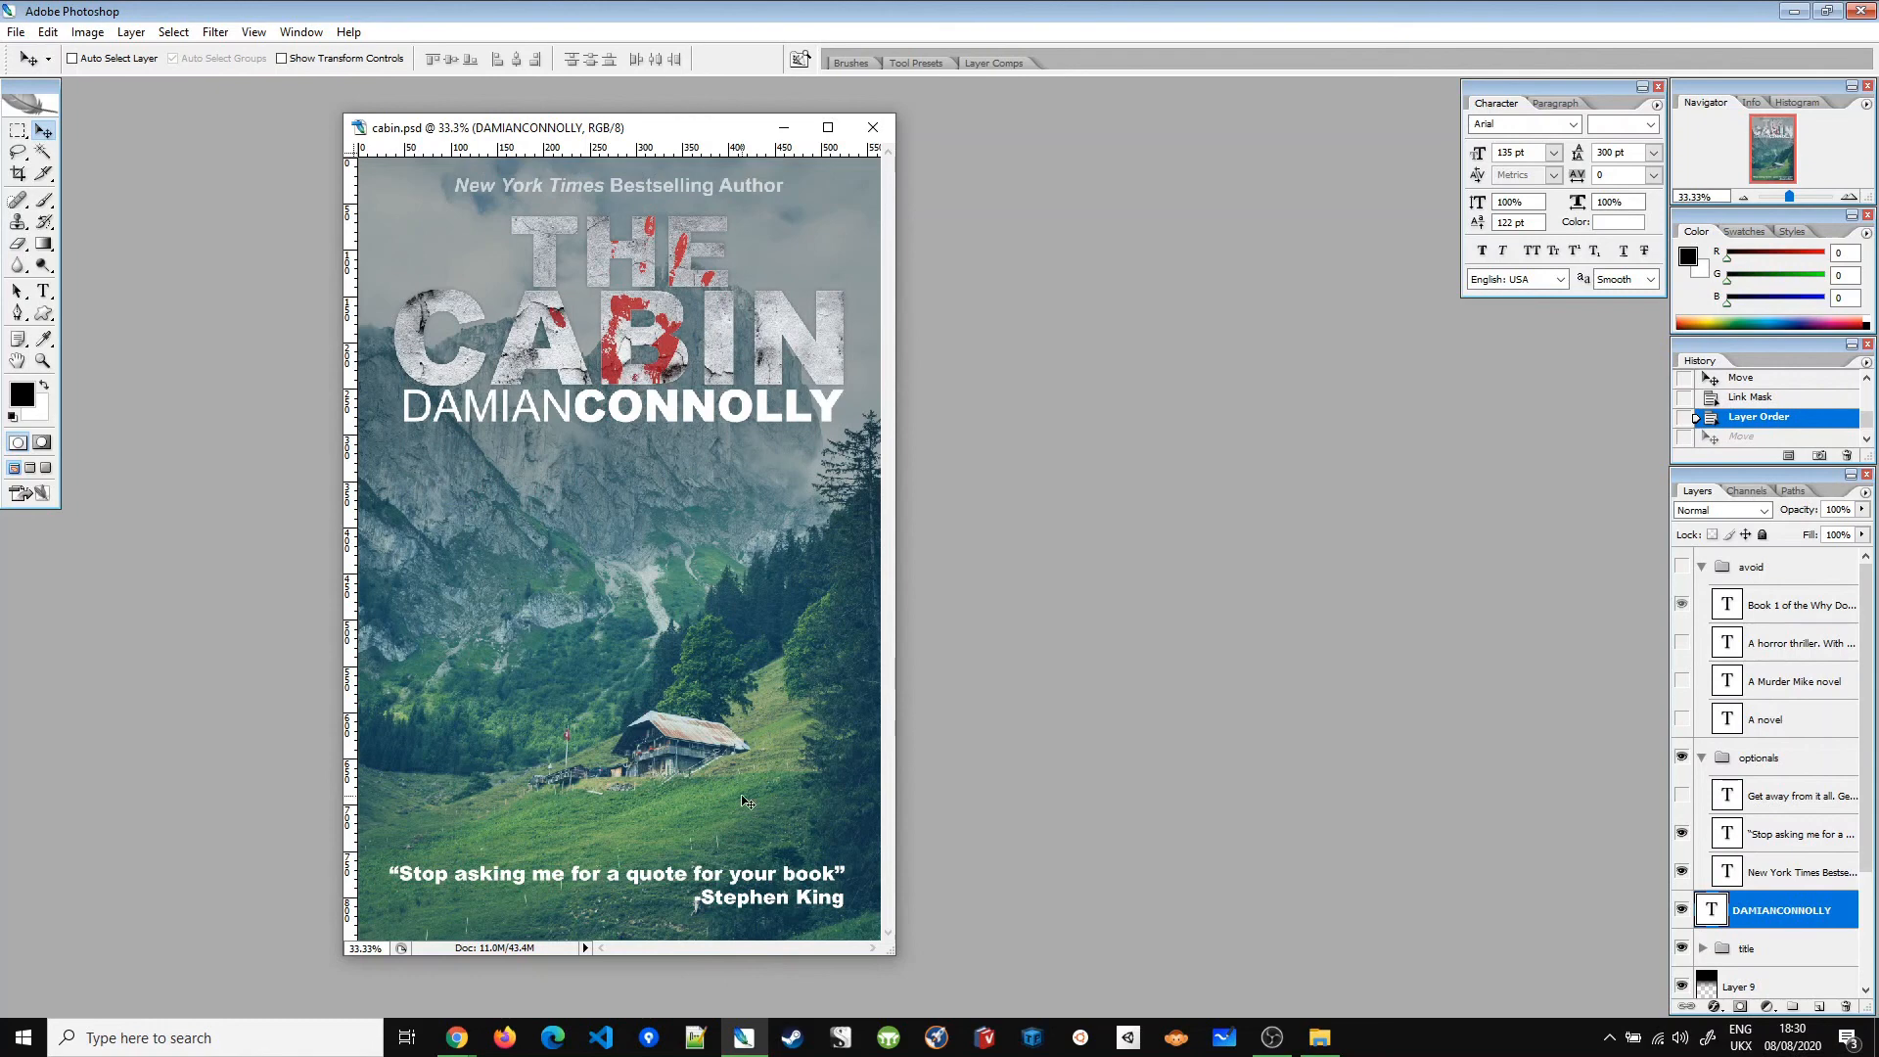